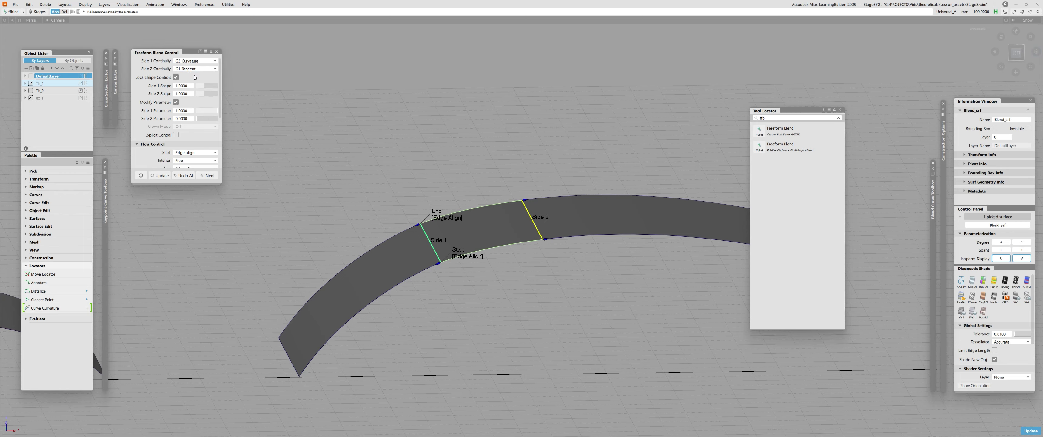
Set the freeform blend's Side 2 continuity to G2 Curvature and finish the updated blend
{"action": "left_click", "coordinate": [195, 69]}
{"action": "left_click", "coordinate": [192, 88]}
{"action": "left_click_drag", "start_coordinate": [518, 245], "coordinate": [391, 270], "text": "alt+shift"}
{"action": "left_click", "coordinate": [485, 259]}
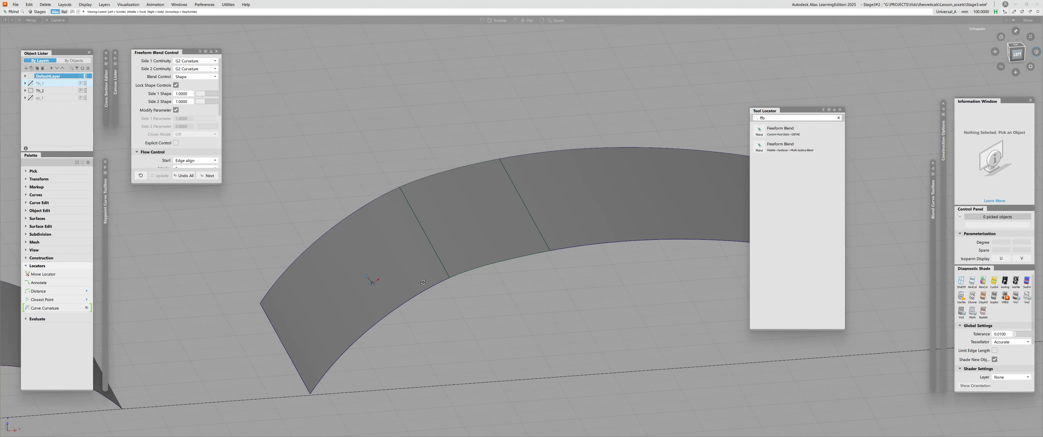
Display curvature combs along the lower edges of the left surface, the blend and the right surface, and examine their transitions
{"action": "key", "text": "ctrl+shift+c"}
{"action": "left_click", "coordinate": [444, 280]}
{"action": "left_click", "coordinate": [495, 263]}
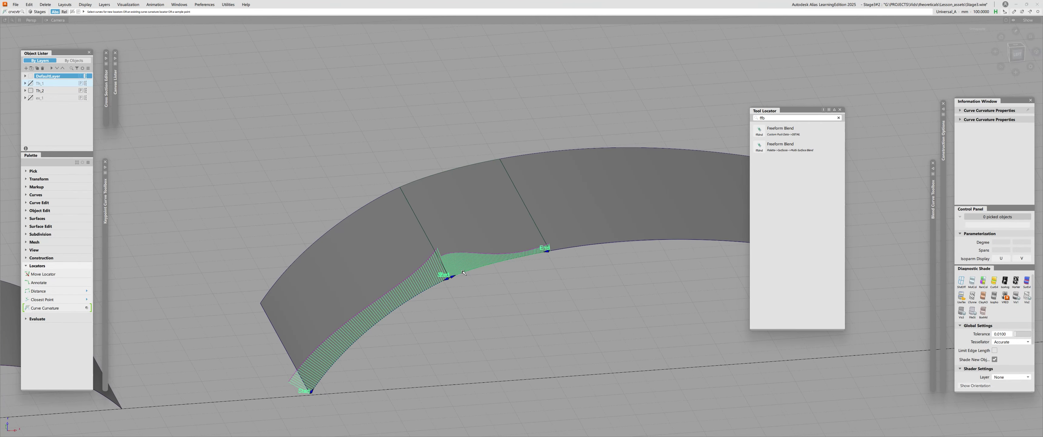
{"action": "left_click", "coordinate": [607, 245]}
{"action": "left_click_drag", "start_coordinate": [608, 245], "coordinate": [442, 234], "text": "alt+shift"}
{"action": "left_click_drag", "start_coordinate": [453, 187], "coordinate": [501, 241], "text": "alt+shift"}
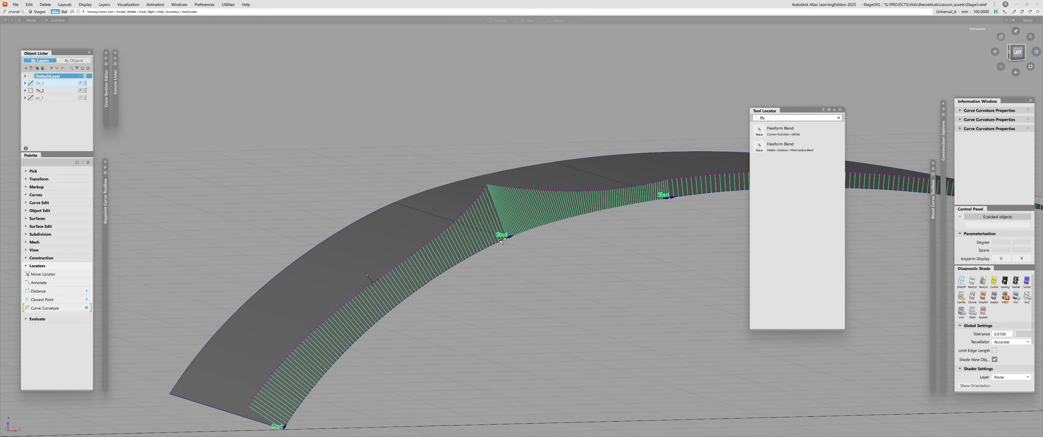
{"action": "left_click_drag", "start_coordinate": [510, 165], "coordinate": [438, 176], "text": "alt+shift"}
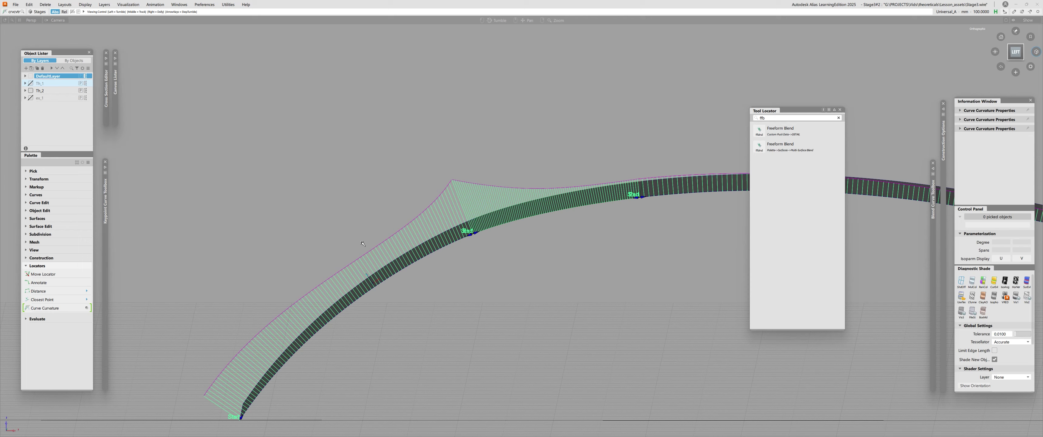
{"action": "left_click_drag", "start_coordinate": [464, 141], "coordinate": [379, 240], "text": "alt+shift"}
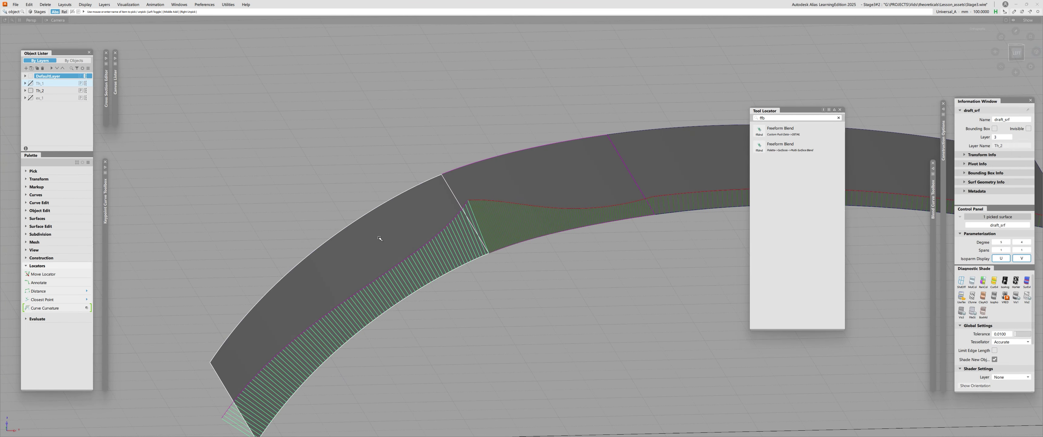
Display the control vertices of the left surface and the blend surface to compare their layouts
{"action": "left_click", "coordinate": [380, 241]}
{"action": "left_click_drag", "start_coordinate": [323, 252], "coordinate": [455, 245], "text": "alt+shift"}
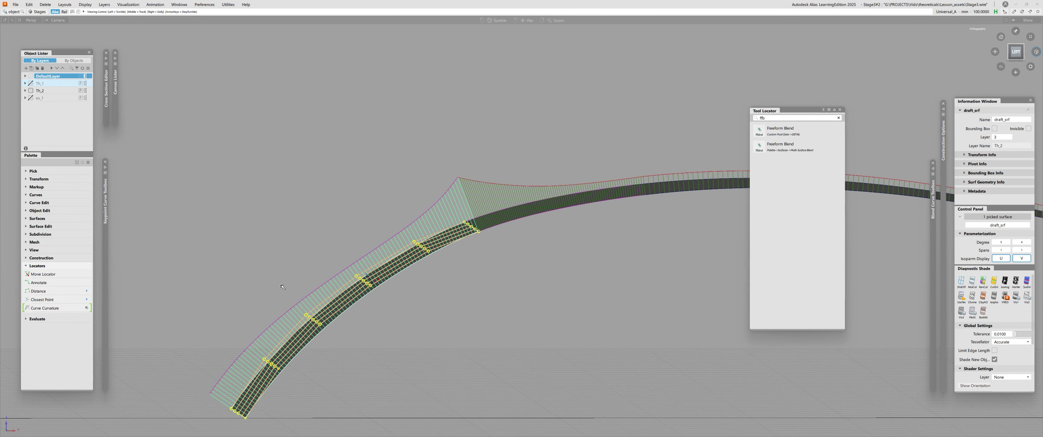
{"action": "left_click_drag", "start_coordinate": [282, 286], "coordinate": [396, 173], "text": "alt+shift"}
{"action": "left_click_drag", "start_coordinate": [372, 336], "coordinate": [433, 280], "text": "alt+shift"}
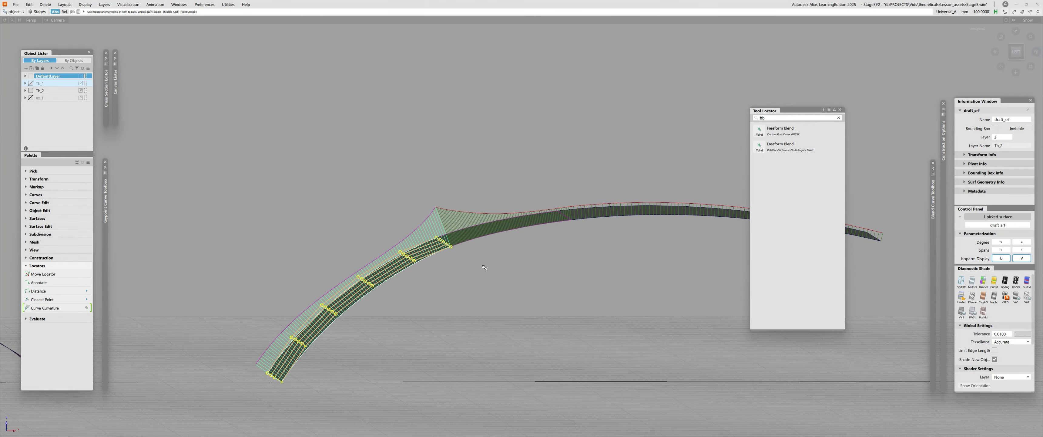
{"action": "left_click", "coordinate": [491, 241]}
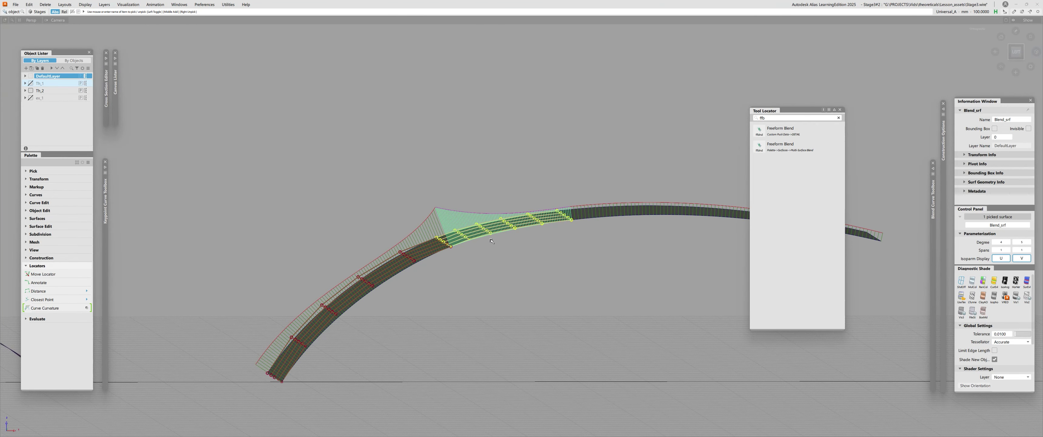
Remove the curvature combs and delete the freeform blend surface between the two arched surfaces
{"action": "left_click_drag", "start_coordinate": [491, 240], "coordinate": [493, 219], "text": "alt+shift"}
{"action": "left_click", "coordinate": [492, 217]}
{"action": "left_click", "coordinate": [493, 217]}
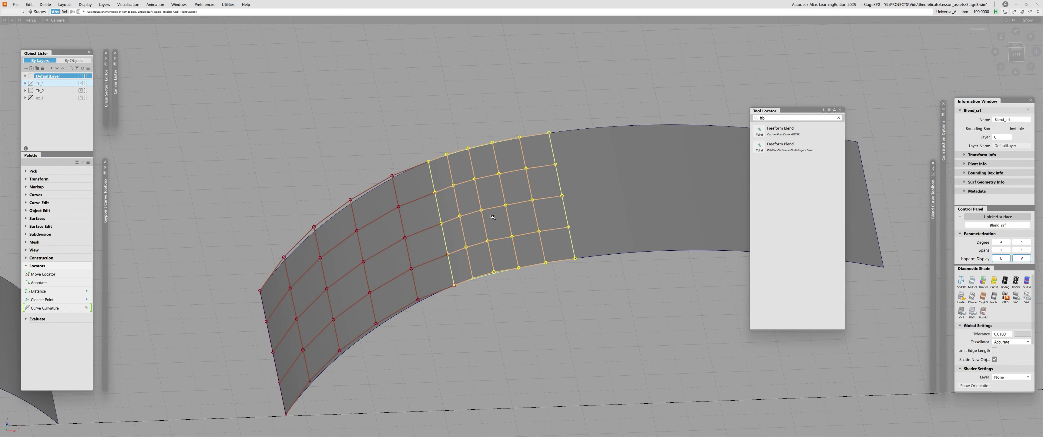
{"action": "key", "text": "Delete"}
{"action": "left_click_drag", "start_coordinate": [470, 243], "coordinate": [451, 265], "text": "alt+shift"}
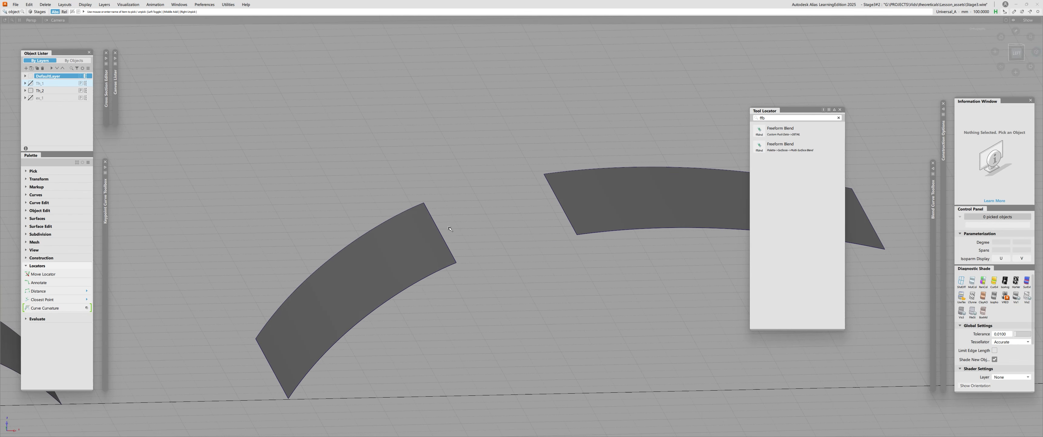
Extend the left surface from its inner edge well beyond the gap with the Extend tool
{"action": "key", "text": "e"}
{"action": "left_click_drag", "start_coordinate": [440, 233], "coordinate": [466, 275]}
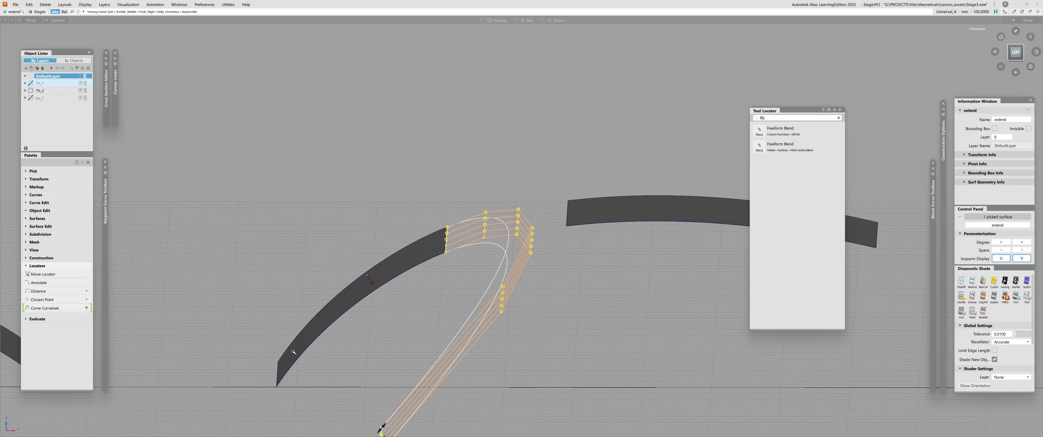
{"action": "left_click_drag", "start_coordinate": [291, 353], "coordinate": [364, 299], "text": "alt+shift"}
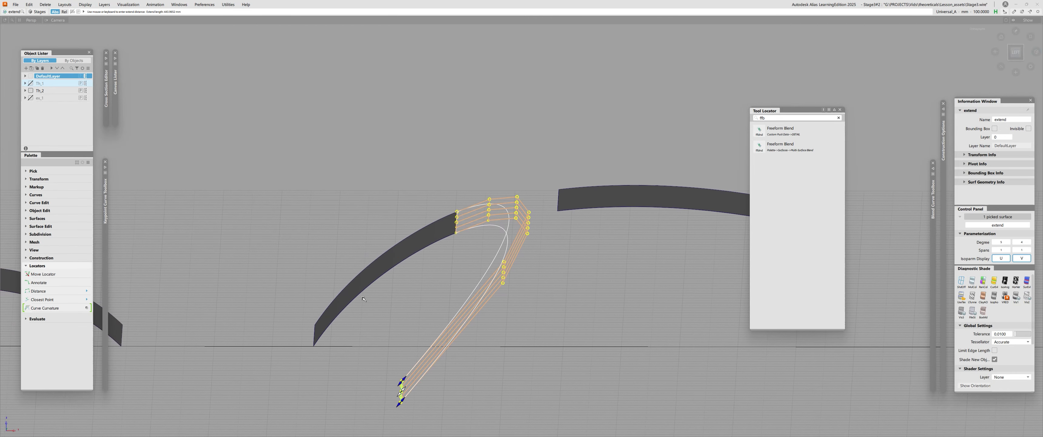
{"action": "right_click_drag", "start_coordinate": [364, 298], "coordinate": [417, 267], "text": "alt+shift"}
Pick the original left surface and display its control vertices beside the extension
{"action": "left_click_drag", "start_coordinate": [421, 259], "coordinate": [399, 240], "text": "ctrl+shift"}
{"action": "left_click", "coordinate": [420, 240]}
{"action": "key", "text": "c"}
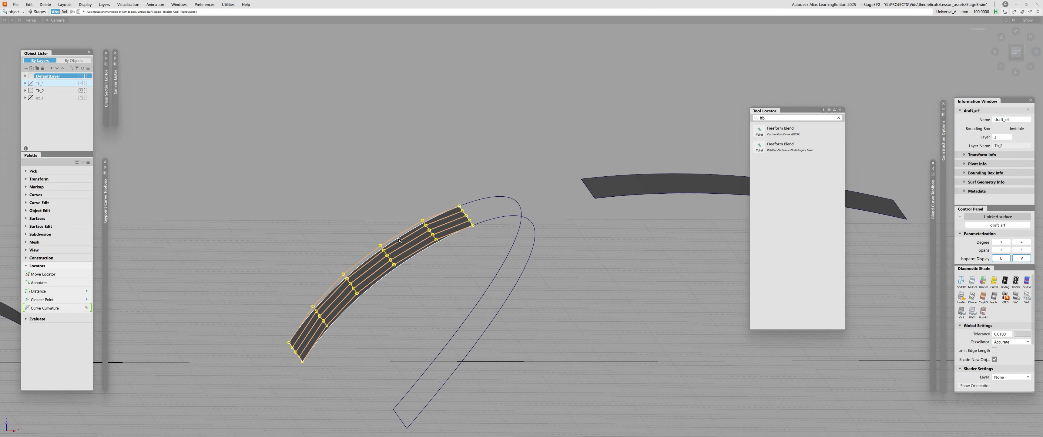
{"action": "left_click_drag", "start_coordinate": [399, 240], "coordinate": [393, 272], "text": "alt+shift"}
{"action": "left_click", "coordinate": [454, 268]}
Extend the right surface from its inner edge back across the gap until it overlaps the left surface
{"action": "key", "text": "e"}
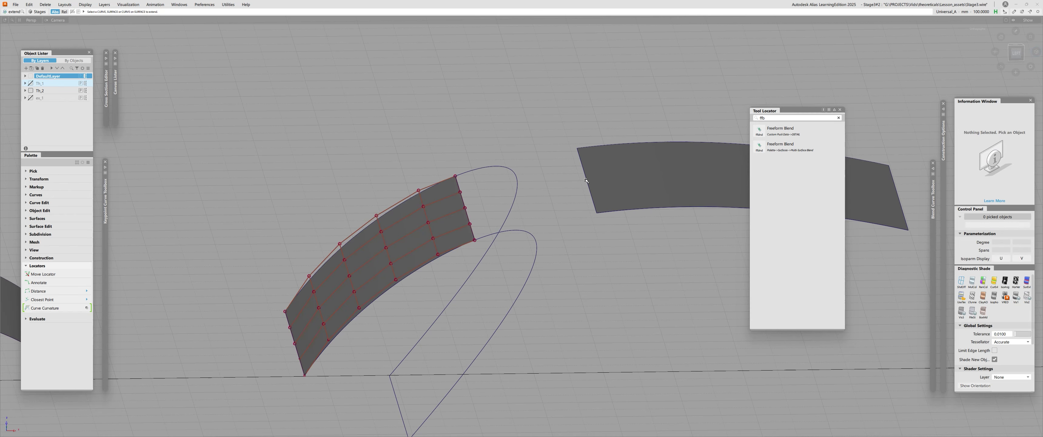
{"action": "left_click", "coordinate": [587, 181]}
{"action": "left_click_drag", "start_coordinate": [568, 184], "coordinate": [371, 206]}
Examine the control vertices of the left surface's extension and how it meets the extended right surface
{"action": "left_click_drag", "start_coordinate": [370, 207], "coordinate": [456, 315], "text": "alt+shift"}
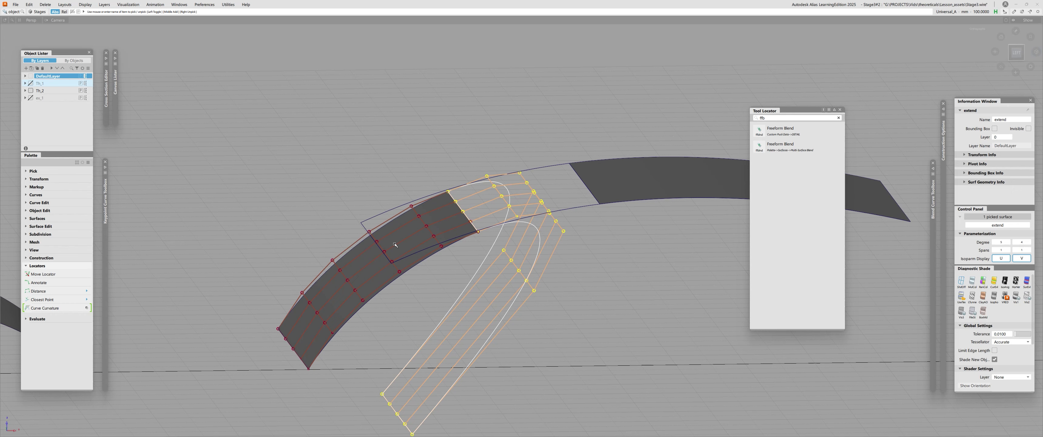
{"action": "left_click", "coordinate": [421, 326]}
{"action": "left_click_drag", "start_coordinate": [396, 298], "coordinate": [462, 249], "text": "alt+shift"}
{"action": "left_click", "coordinate": [376, 269]}
{"action": "left_click", "coordinate": [431, 329]}
{"action": "left_click", "coordinate": [468, 296]}
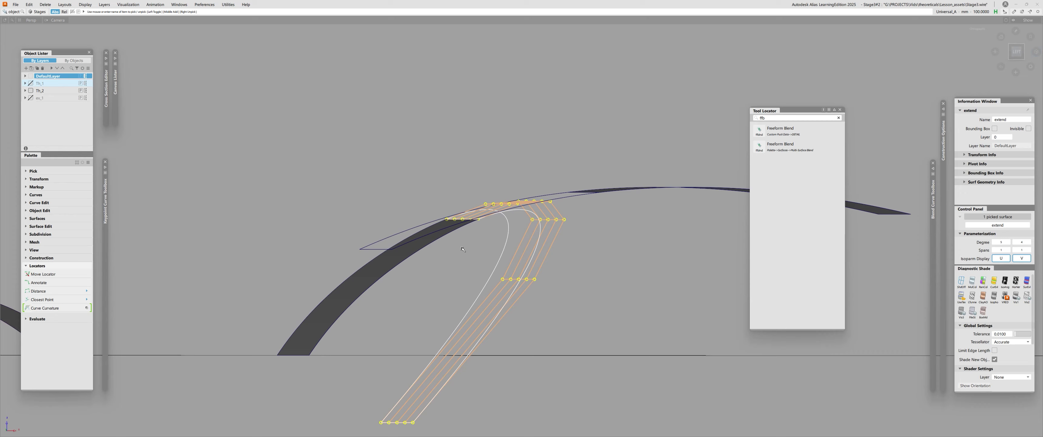
{"action": "left_click_drag", "start_coordinate": [514, 327], "coordinate": [467, 317], "text": "alt+shift"}
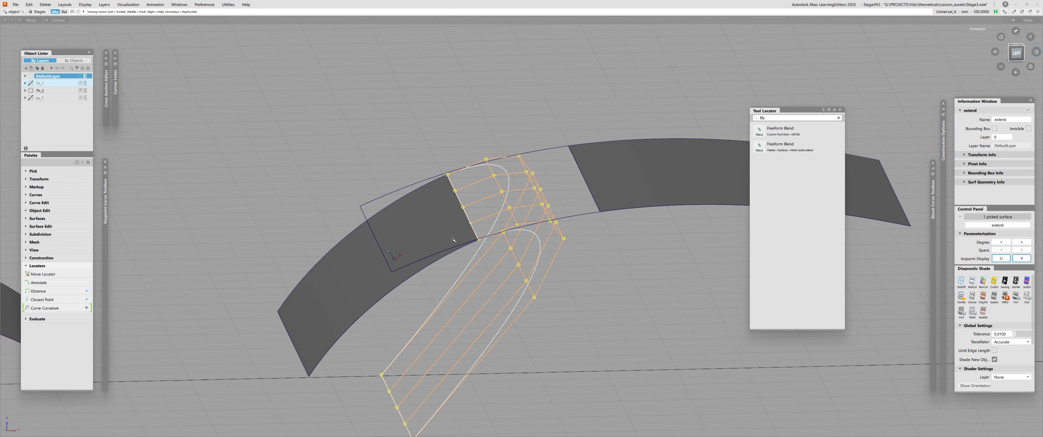
{"action": "right_click_drag", "start_coordinate": [467, 318], "coordinate": [227, 259], "text": "alt+shift"}
{"action": "middle_click_drag", "start_coordinate": [162, 255], "coordinate": [341, 232], "text": "alt+shift"}
{"action": "left_click", "coordinate": [389, 234]}
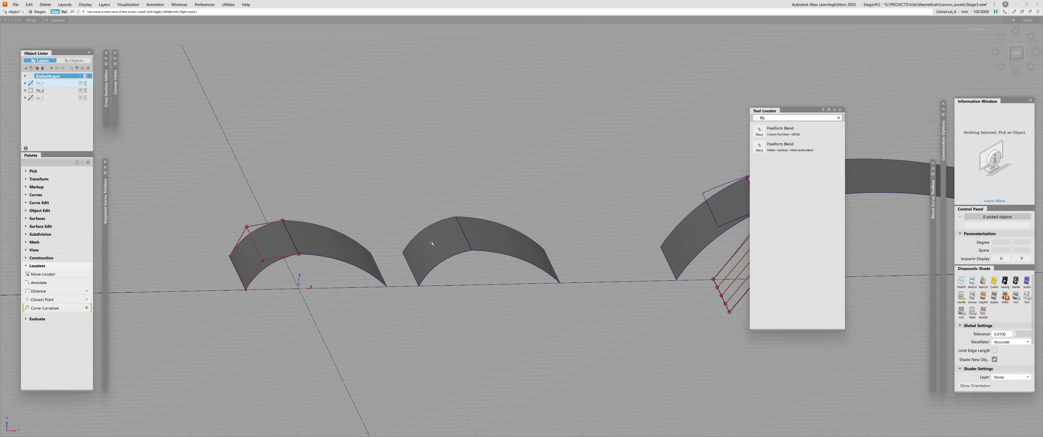
{"action": "left_click", "coordinate": [432, 241]}
{"action": "left_click", "coordinate": [496, 228]}
{"action": "key", "text": "ctrl+z"}
{"action": "middle_click_drag", "start_coordinate": [701, 270], "coordinate": [394, 339], "text": "alt+shift"}
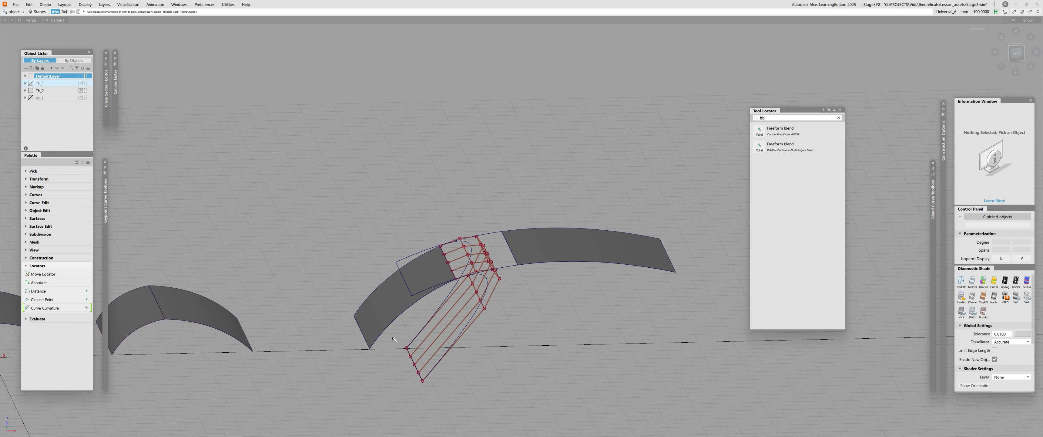
Create a surface fillet between the middle pair of surfaces with a G2 Curvature section and a chordal length of 50
{"action": "middle_click_drag", "start_coordinate": [292, 353], "coordinate": [429, 289], "text": "alt+shift"}
{"action": "left_click_drag", "start_coordinate": [429, 290], "coordinate": [416, 299], "text": "alt+shift"}
{"action": "key", "text": "f"}
{"action": "left_click", "coordinate": [423, 298]}
{"action": "left_click", "coordinate": [473, 288]}
{"action": "key", "text": "space"}
{"action": "middle_click_drag", "start_coordinate": [461, 291], "coordinate": [424, 287], "text": "alt+shift"}
{"action": "right_click_drag", "start_coordinate": [424, 287], "coordinate": [567, 312], "text": "alt+shift"}
{"action": "key", "text": "f"}
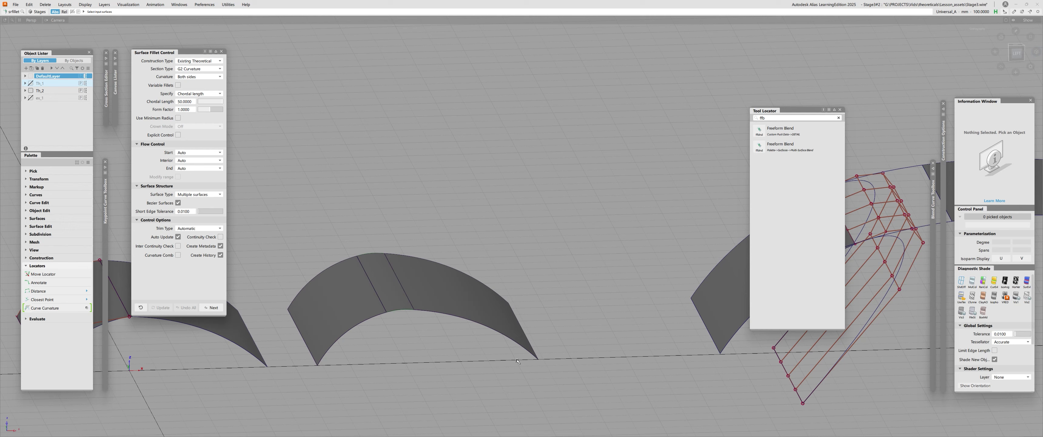
Inspect the control vertices of the fillet surface between the middle pair and delete the fillet
{"action": "left_click_drag", "start_coordinate": [518, 361], "coordinate": [498, 352], "text": "ctrl+shift"}
{"action": "left_click", "coordinate": [386, 299]}
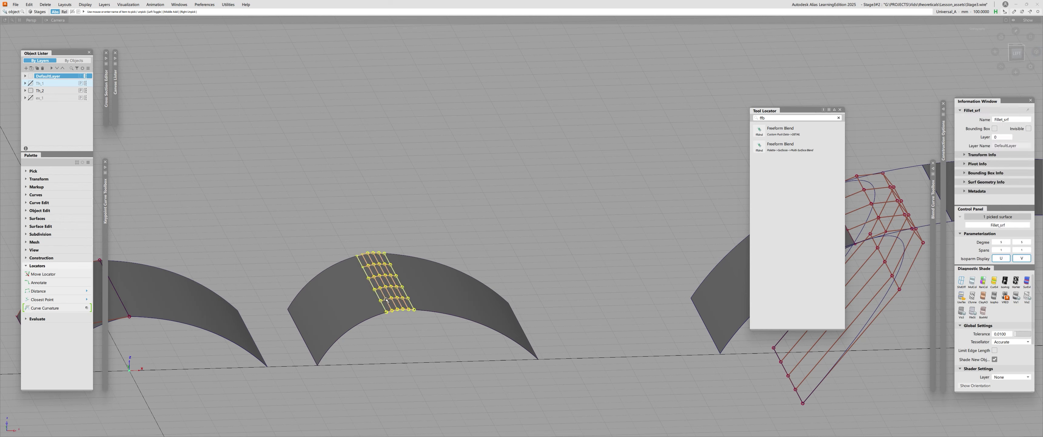
{"action": "left_click", "coordinate": [341, 274]}
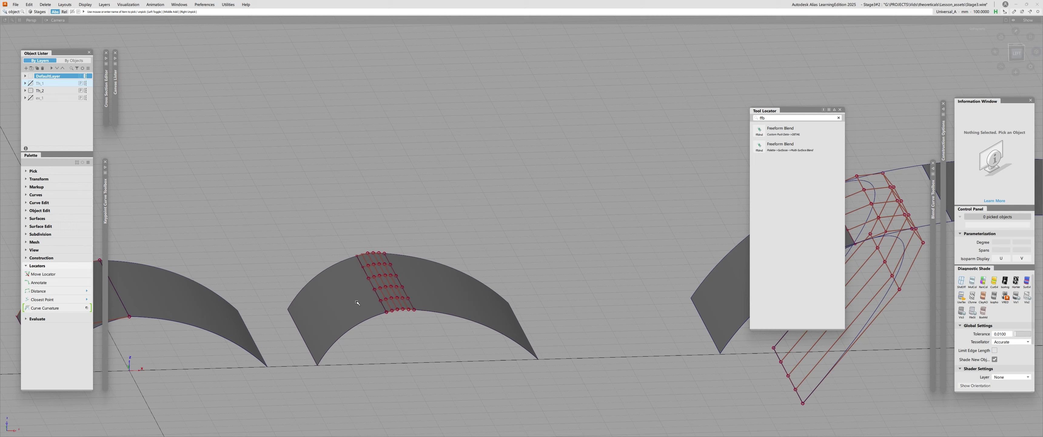
{"action": "double_click", "coordinate": [384, 278]}
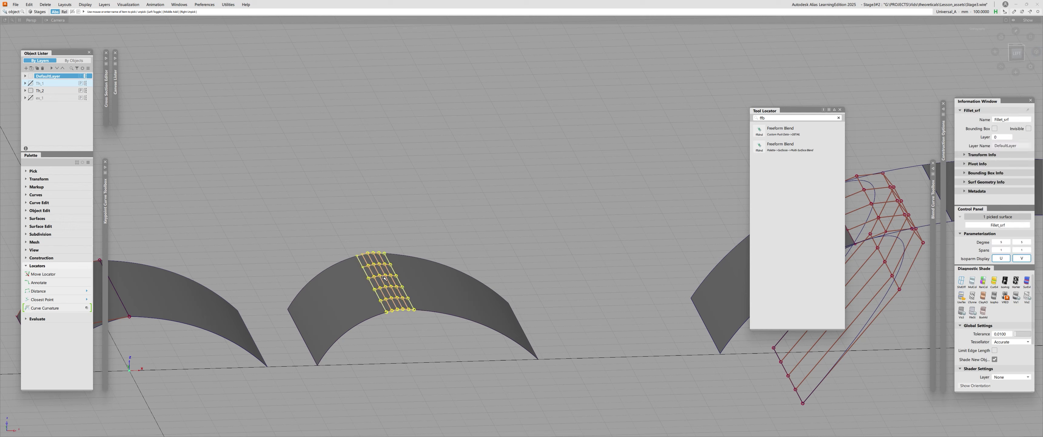
{"action": "left_click", "coordinate": [178, 250]}
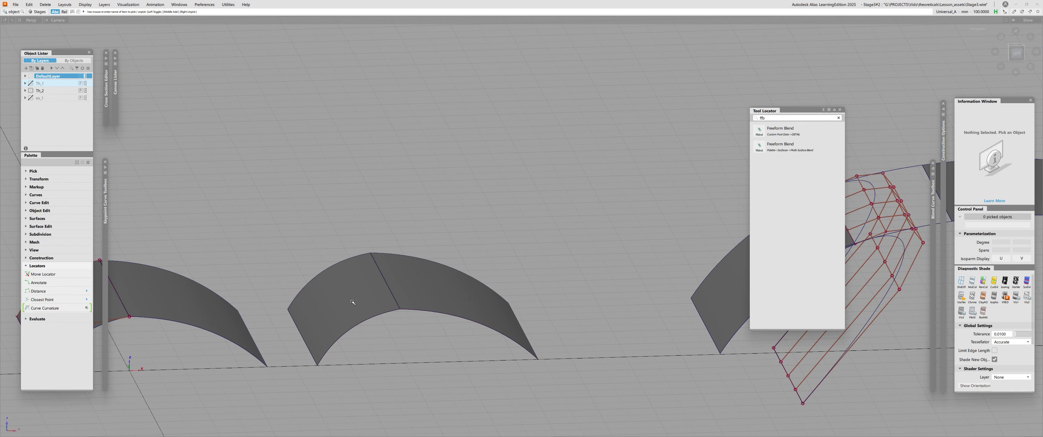
Untrim both surfaces of the middle pair so their full theoretical extents overlap at the crest
{"action": "key", "text": "u"}
{"action": "left_click_drag", "start_coordinate": [370, 318], "coordinate": [358, 306], "text": "alt+shift"}
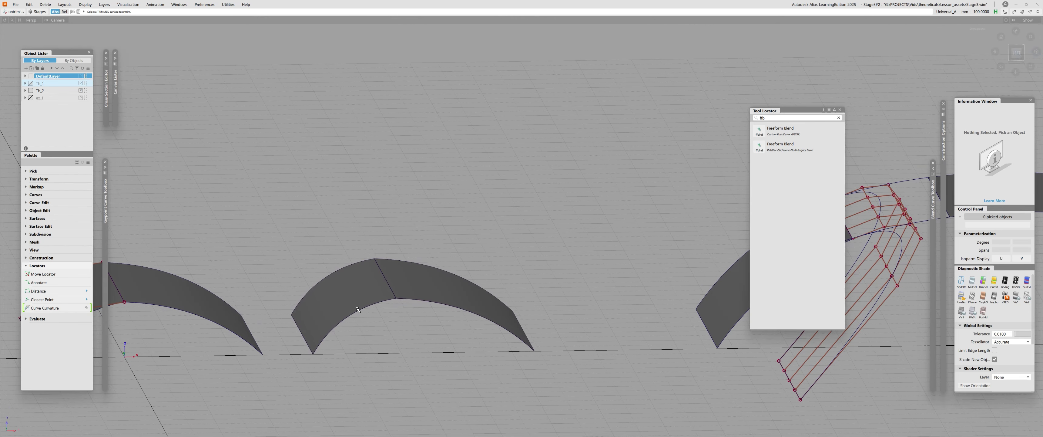
{"action": "left_click", "coordinate": [358, 304]}
{"action": "left_click", "coordinate": [406, 282]}
{"action": "left_click_drag", "start_coordinate": [391, 281], "coordinate": [389, 304], "text": "alt+shift"}
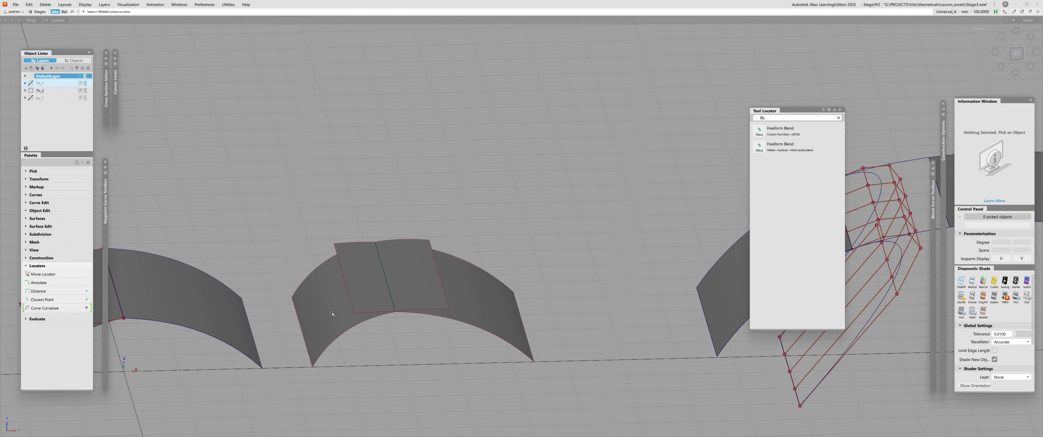
Trim the overhanging ends of the middle pair of surfaces back to their common intersection line
{"action": "left_click", "coordinate": [353, 310]}
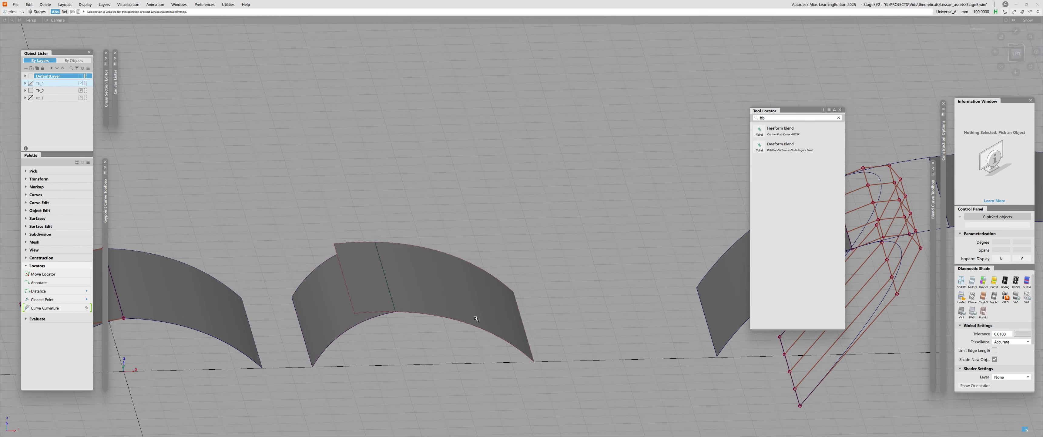
{"action": "left_click", "coordinate": [477, 319]}
{"action": "left_click_drag", "start_coordinate": [404, 319], "coordinate": [391, 294], "text": "alt+shift"}
{"action": "left_click", "coordinate": [372, 265]}
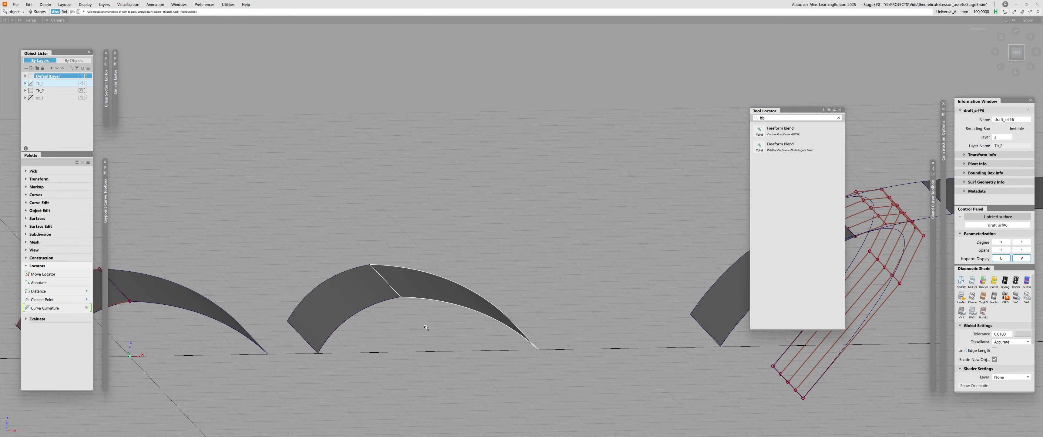
{"action": "left_click", "coordinate": [385, 322]}
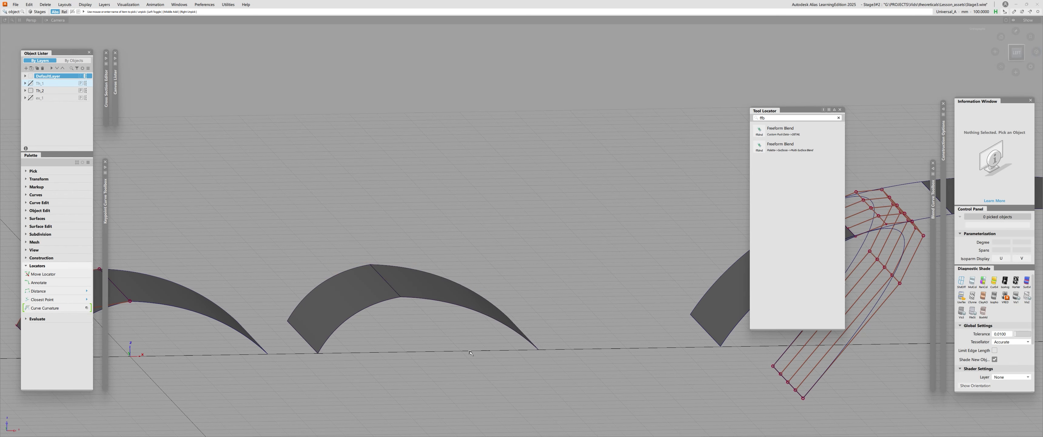
{"action": "left_click_drag", "start_coordinate": [470, 352], "coordinate": [350, 328], "text": "alt+shift"}
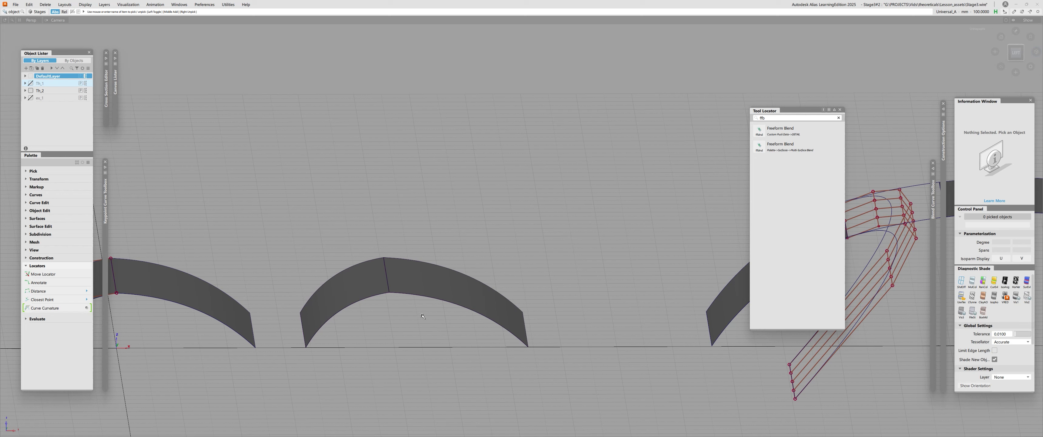
{"action": "left_click_drag", "start_coordinate": [409, 330], "coordinate": [444, 342], "text": "alt+shift"}
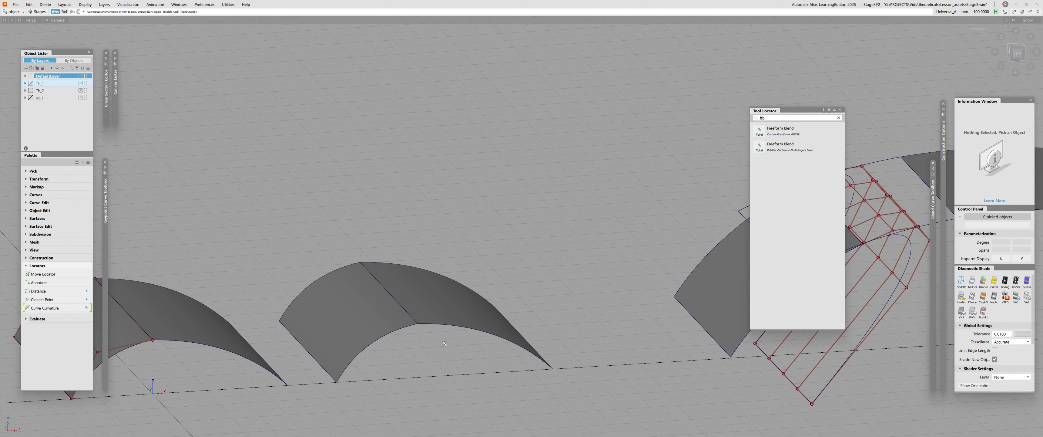
{"action": "key", "text": "shift+alt"}
Hide the Th_2 layer, show the ex_1 layer, and delete the leftover extension surfaces
{"action": "left_click", "coordinate": [31, 90]}
{"action": "left_click", "coordinate": [31, 98]}
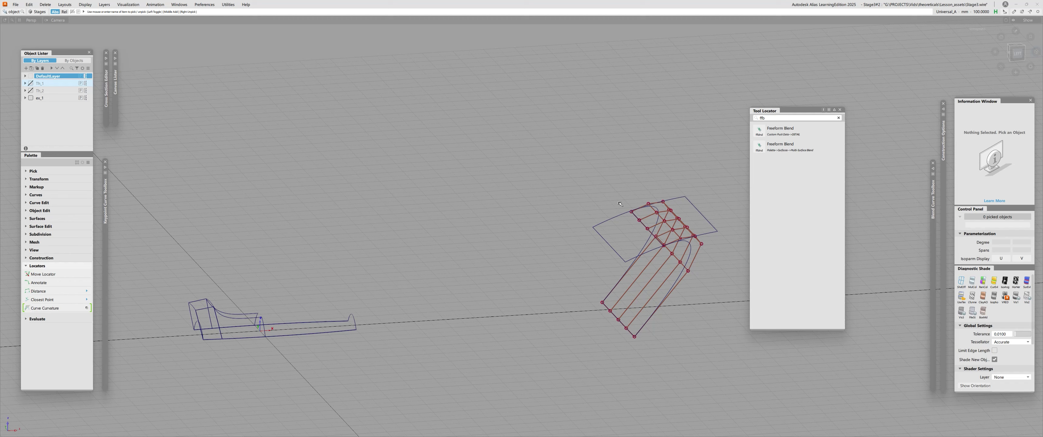
{"action": "left_click_drag", "start_coordinate": [620, 204], "coordinate": [764, 413]}
{"action": "key", "text": "Delete"}
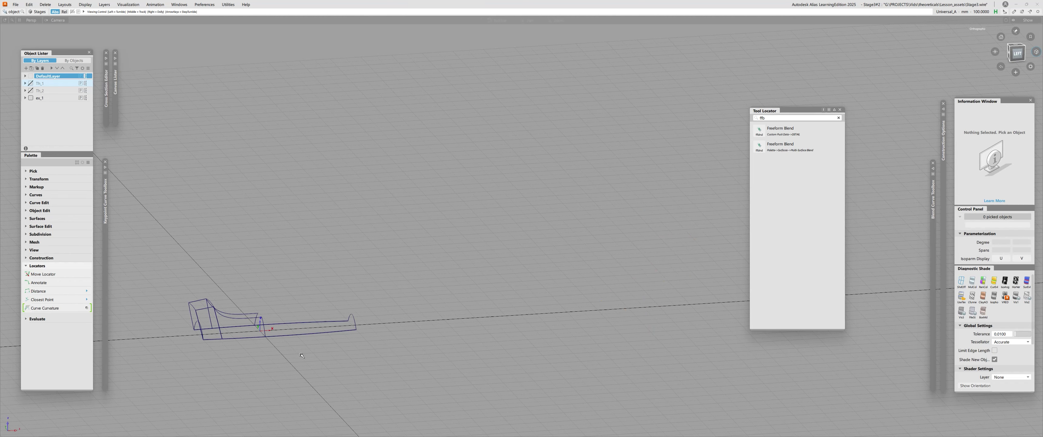
Examine the example surface model on the ex_1 layer in perspective and from the side
{"action": "left_click_drag", "start_coordinate": [283, 324], "coordinate": [371, 252], "text": "alt+shift"}
{"action": "right_click_drag", "start_coordinate": [413, 218], "coordinate": [428, 204], "text": "ctrl+shift"}
{"action": "mouse_move", "coordinate": [428, 219]}
{"action": "left_mouse_down", "text": "alt+shift"}
{"action": "mouse_move", "coordinate": [400, 303]}
{"action": "mouse_move", "coordinate": [393, 230]}
{"action": "mouse_move", "coordinate": [324, 238]}
{"action": "left_mouse_up", "text": "alt+shift"}
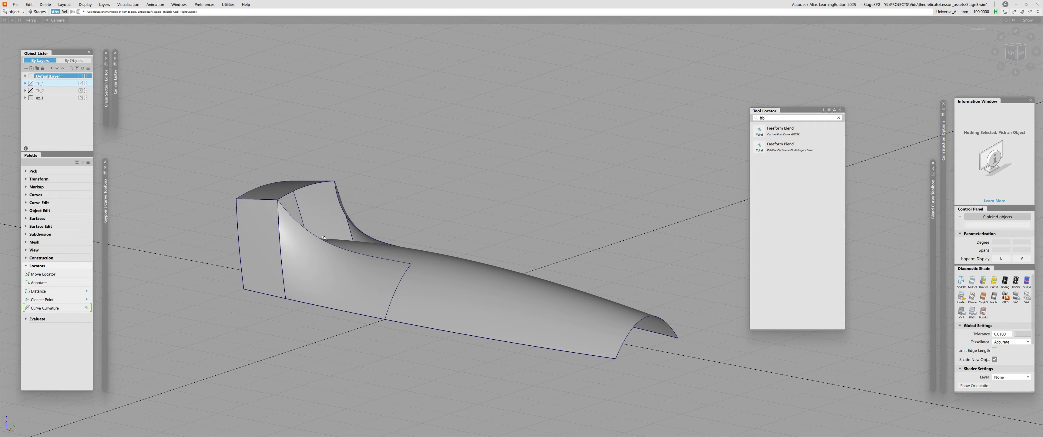
{"action": "mouse_move", "coordinate": [326, 284]}
{"action": "left_mouse_down", "text": "alt+shift"}
{"action": "mouse_move", "coordinate": [477, 223]}
{"action": "mouse_move", "coordinate": [462, 243]}
{"action": "mouse_move", "coordinate": [438, 394]}
{"action": "mouse_move", "coordinate": [316, 284]}
{"action": "mouse_move", "coordinate": [229, 239]}
{"action": "left_mouse_up", "text": "alt+shift"}
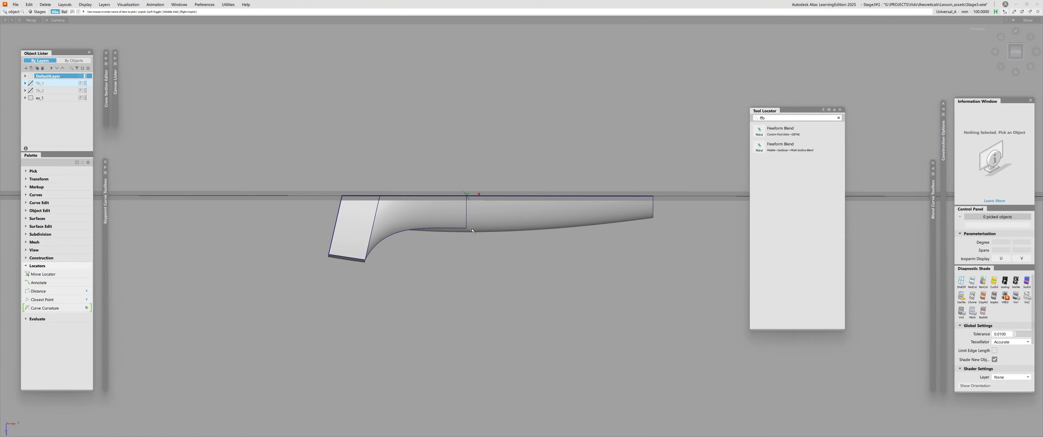
Examine the open area of the example model from several angles, highlighting the top, both side and main body surfaces
{"action": "left_click_drag", "start_coordinate": [609, 261], "coordinate": [324, 288], "text": "alt+shift"}
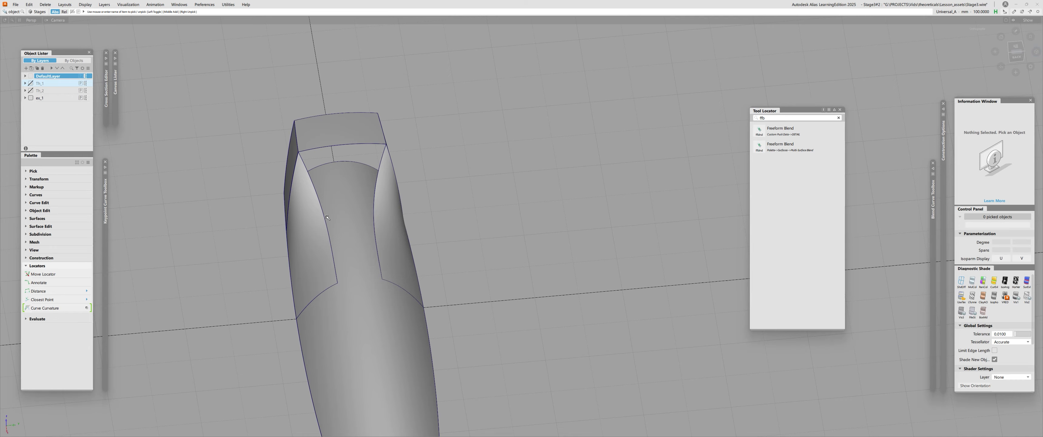
{"action": "left_click_drag", "start_coordinate": [296, 245], "coordinate": [547, 225], "text": "alt+shift"}
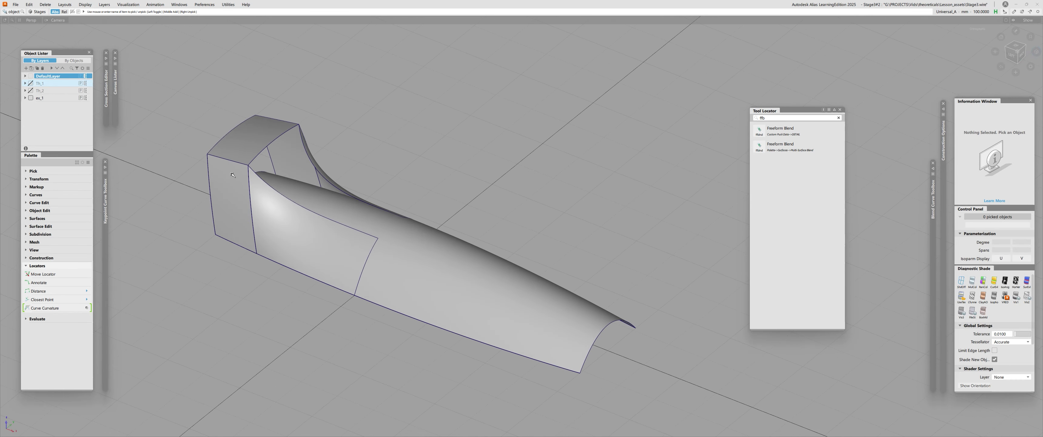
{"action": "left_click_drag", "start_coordinate": [385, 160], "coordinate": [344, 260], "text": "alt+shift"}
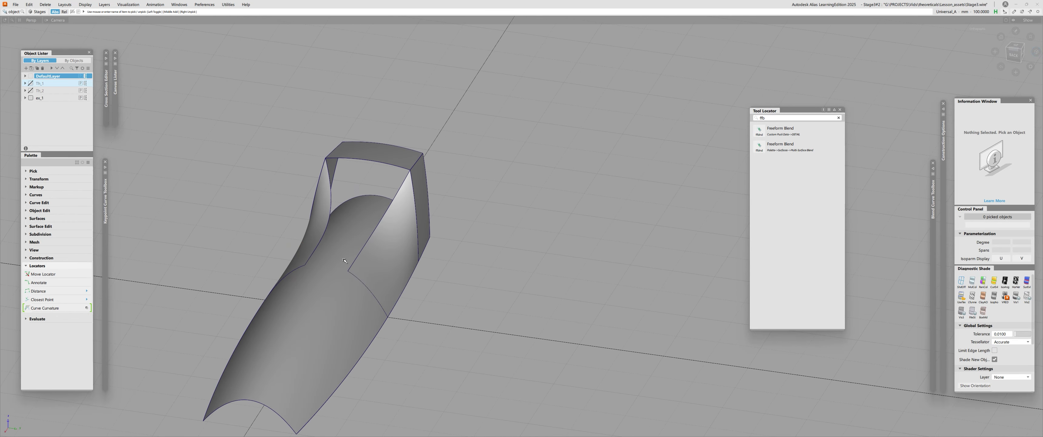
{"action": "left_click_drag", "start_coordinate": [346, 253], "coordinate": [282, 190], "text": "alt+shift"}
{"action": "left_click", "coordinate": [287, 197]}
{"action": "left_click", "coordinate": [287, 196]}
{"action": "left_click", "coordinate": [396, 199]}
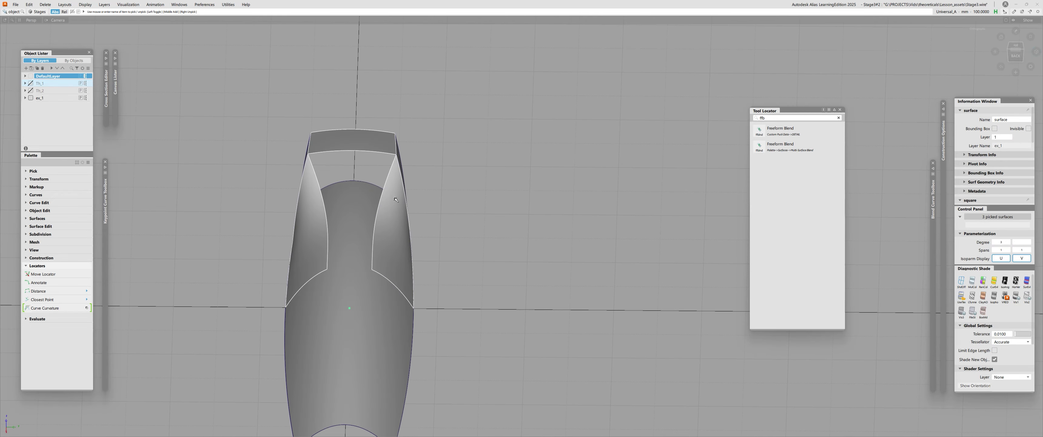
{"action": "left_click_drag", "start_coordinate": [365, 294], "coordinate": [408, 269], "text": "alt+shift"}
{"action": "left_click", "coordinate": [367, 267]}
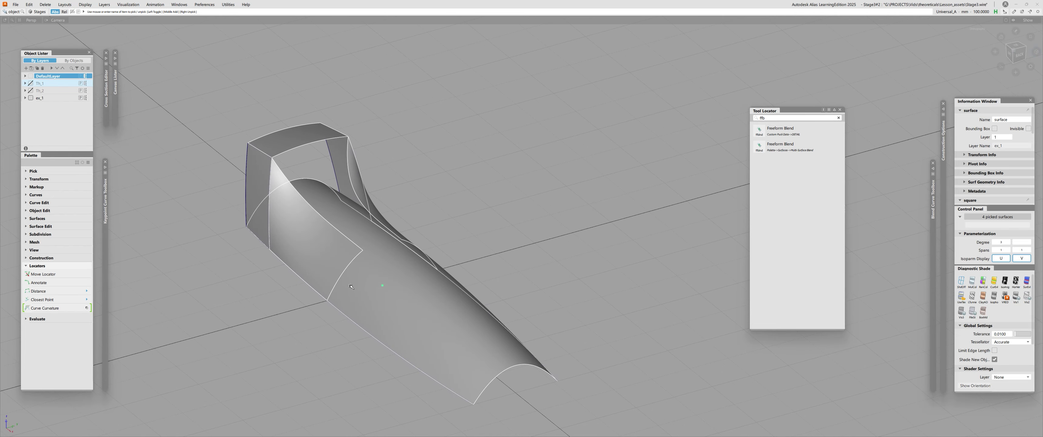
{"action": "left_click_drag", "start_coordinate": [302, 248], "coordinate": [301, 231], "text": "alt+shift"}
{"action": "left_click_drag", "start_coordinate": [349, 205], "coordinate": [350, 220], "text": "ctrl+shift"}
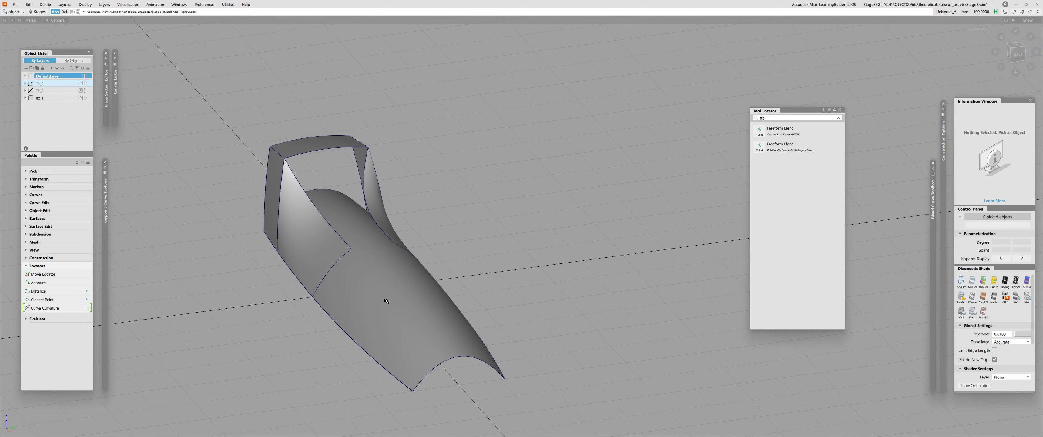
Highlight the top surface and the two side surfaces that border the opening
{"action": "left_click_drag", "start_coordinate": [389, 298], "coordinate": [308, 247], "text": "alt+shift"}
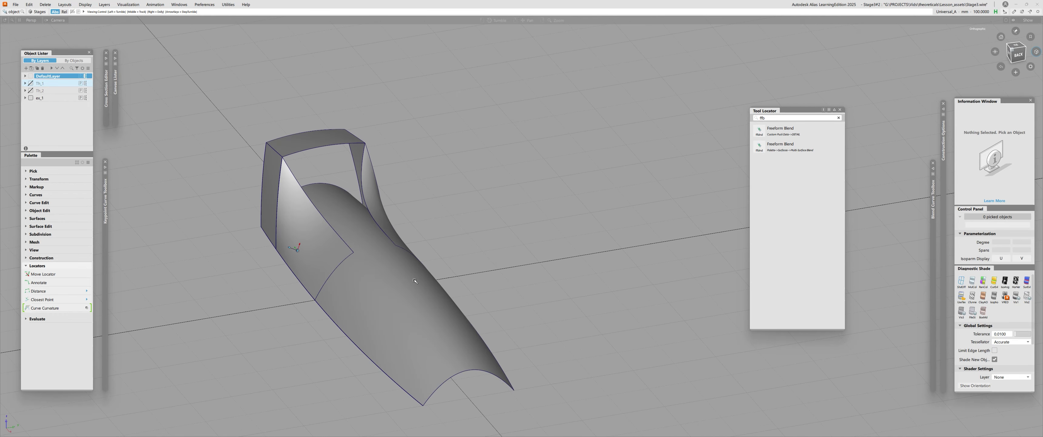
{"action": "right_click_drag", "start_coordinate": [307, 247], "coordinate": [365, 265], "text": "alt+shift"}
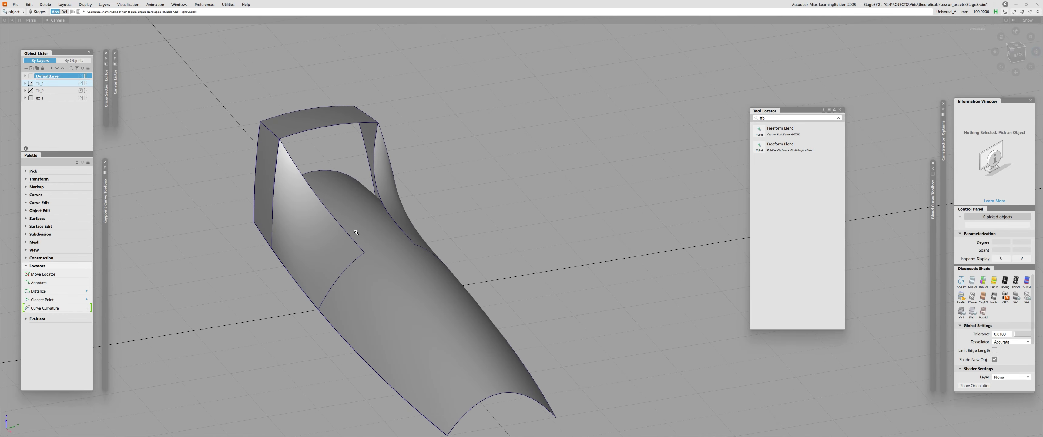
{"action": "left_click", "coordinate": [307, 123]}
{"action": "left_click", "coordinate": [279, 158]}
{"action": "left_click", "coordinate": [349, 163]}
{"action": "left_click", "coordinate": [284, 158]}
{"action": "left_click", "coordinate": [296, 132]}
{"action": "left_click", "coordinate": [377, 157]}
{"action": "left_click_drag", "start_coordinate": [376, 157], "coordinate": [443, 281], "text": "alt+shift"}
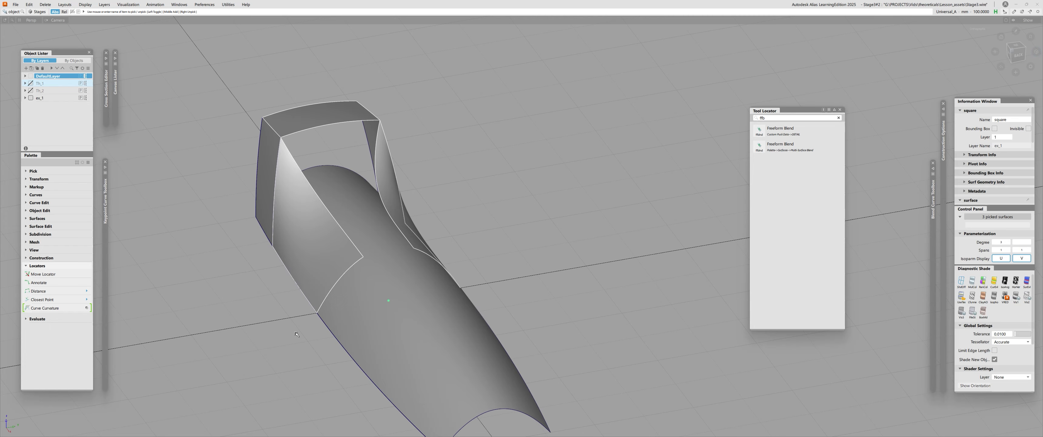
Highlight the main body surface and examine how it runs underneath the opening
{"action": "left_click_drag", "start_coordinate": [290, 297], "coordinate": [295, 247], "text": "alt+shift"}
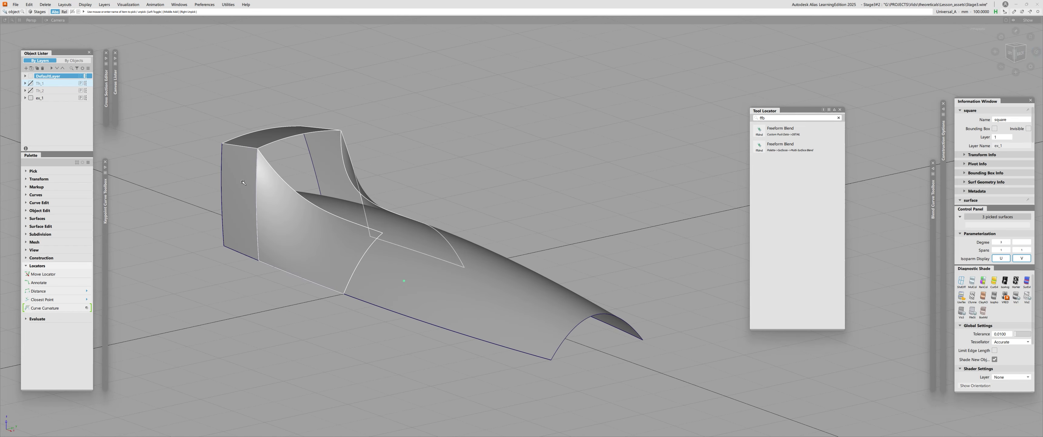
{"action": "left_click", "coordinate": [206, 142]}
{"action": "left_click", "coordinate": [253, 144]}
{"action": "left_click", "coordinate": [253, 143]}
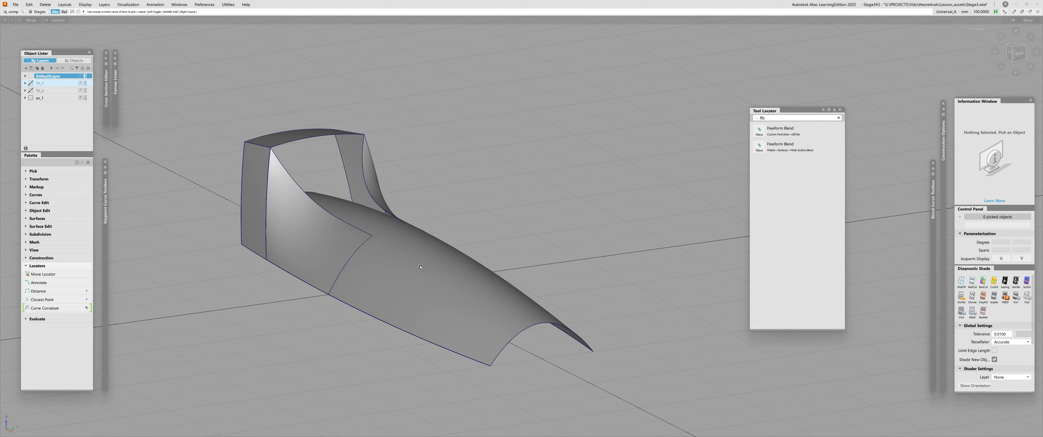
{"action": "left_click", "coordinate": [311, 279]}
{"action": "left_click_drag", "start_coordinate": [323, 266], "coordinate": [326, 308], "text": "alt+shift"}
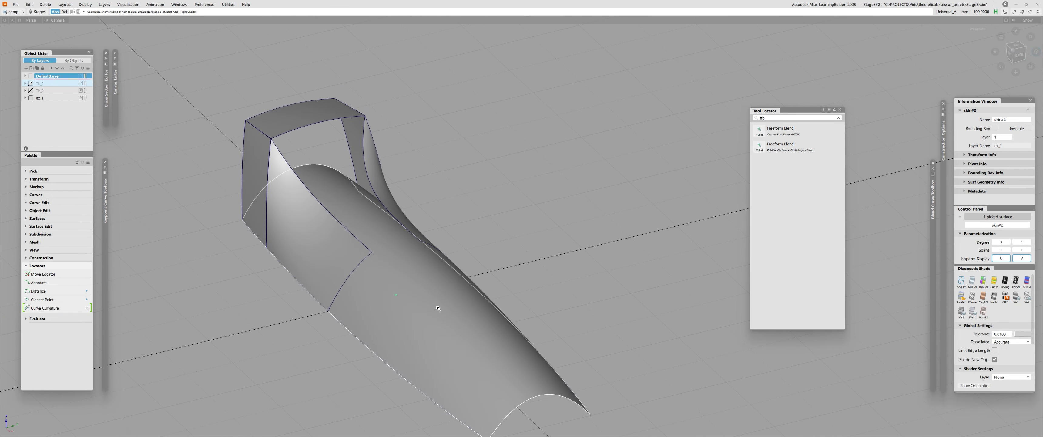
{"action": "left_click", "coordinate": [438, 308]}
{"action": "mouse_move", "coordinate": [421, 304]}
{"action": "left_mouse_down", "text": "alt+shift"}
{"action": "mouse_move", "coordinate": [350, 289]}
{"action": "mouse_move", "coordinate": [307, 302]}
{"action": "mouse_move", "coordinate": [298, 237]}
{"action": "mouse_move", "coordinate": [426, 303]}
{"action": "left_mouse_up", "text": "alt+shift"}
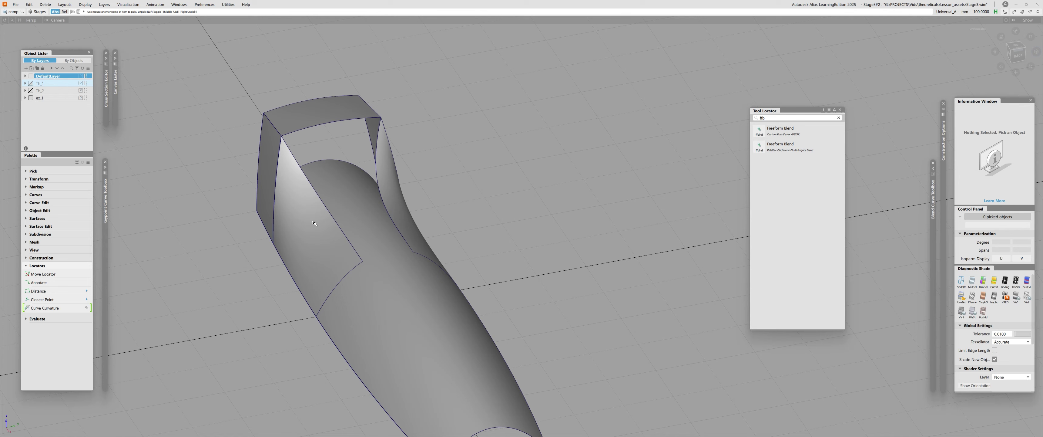
Isolate the two side surfaces by hiding everything else in the model
{"action": "left_click_drag", "start_coordinate": [314, 223], "coordinate": [320, 186], "text": "alt+shift"}
{"action": "left_click", "coordinate": [320, 199]}
{"action": "left_click", "coordinate": [426, 182]}
{"action": "key", "text": "alt+h"}
{"action": "key", "text": "shift+n"}
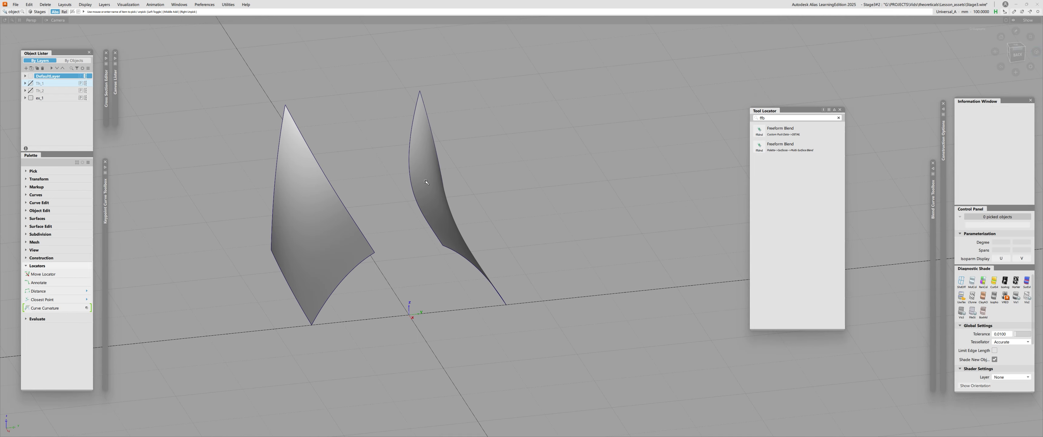
Create a blend curve bridging the lower inner corners of the two side surfaces, and show the hidden surfaces again
{"action": "key", "text": "b"}
{"action": "left_click_drag", "start_coordinate": [355, 268], "coordinate": [378, 258], "text": "ctrl+alt"}
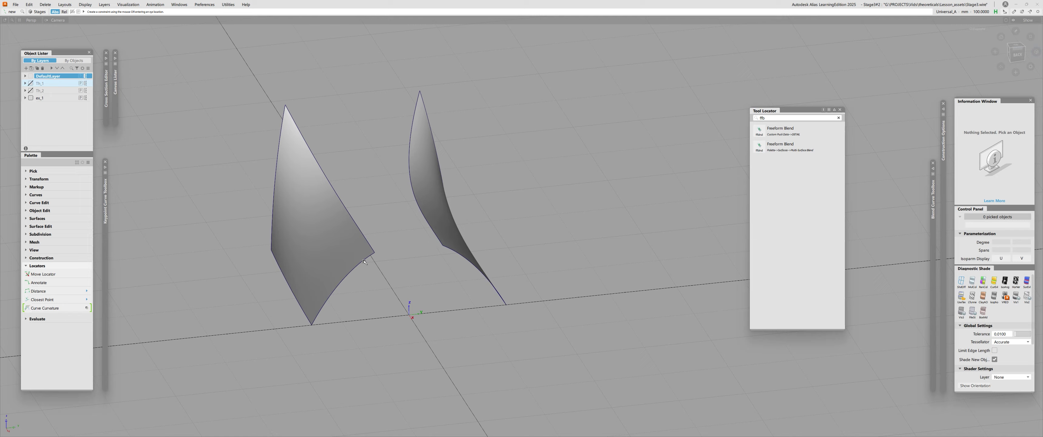
{"action": "left_click_drag", "start_coordinate": [448, 248], "coordinate": [295, 248], "text": "ctrl+alt"}
{"action": "key", "text": "shift+n"}
{"action": "key", "text": "alt+v"}
Build a Square surface over the opening from the blend curve, both side surface edges and the top surface edge
{"action": "key", "text": "s"}
{"action": "left_click", "coordinate": [384, 251]}
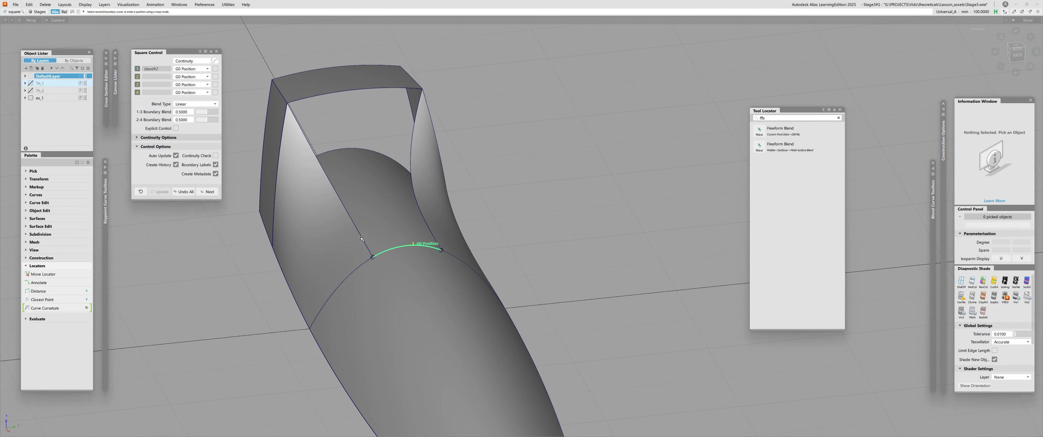
{"action": "left_click_drag", "start_coordinate": [306, 134], "coordinate": [333, 142], "text": "alt+shift"}
{"action": "left_click", "coordinate": [304, 159]}
{"action": "left_click", "coordinate": [340, 96]}
{"action": "left_click_drag", "start_coordinate": [344, 101], "coordinate": [304, 101], "text": "alt+shift"}
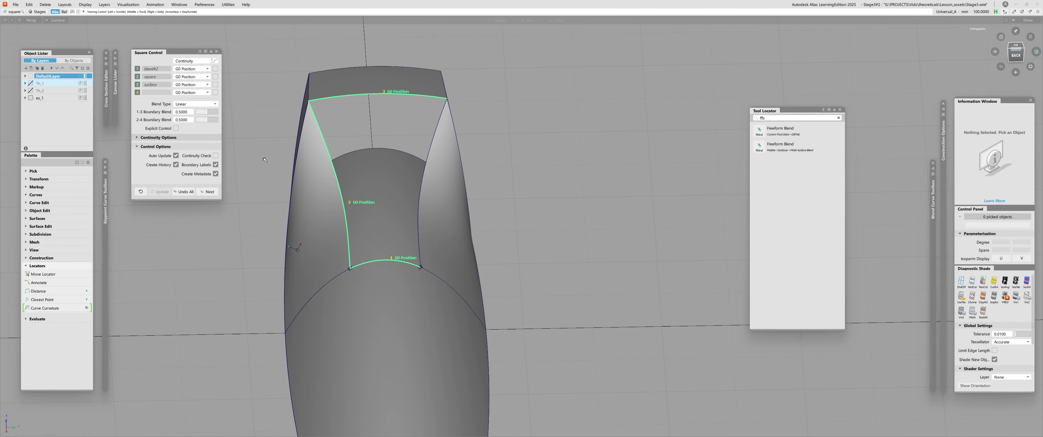
{"action": "left_click", "coordinate": [435, 136]}
Set the Square surface's continuity to G2 Curvature on both side boundaries and G0 Position on the top boundary
{"action": "left_click", "coordinate": [195, 61]}
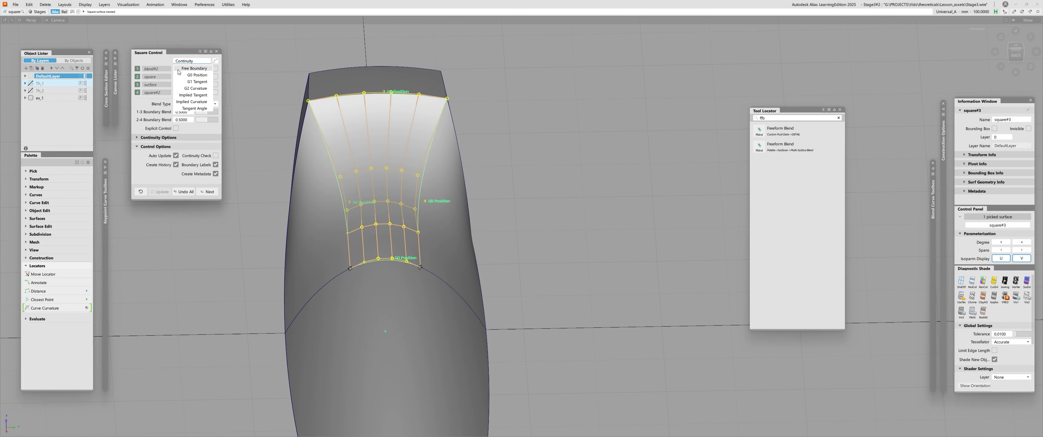
{"action": "left_click", "coordinate": [195, 89]}
{"action": "left_click_drag", "start_coordinate": [375, 203], "coordinate": [436, 77], "text": "alt+shift"}
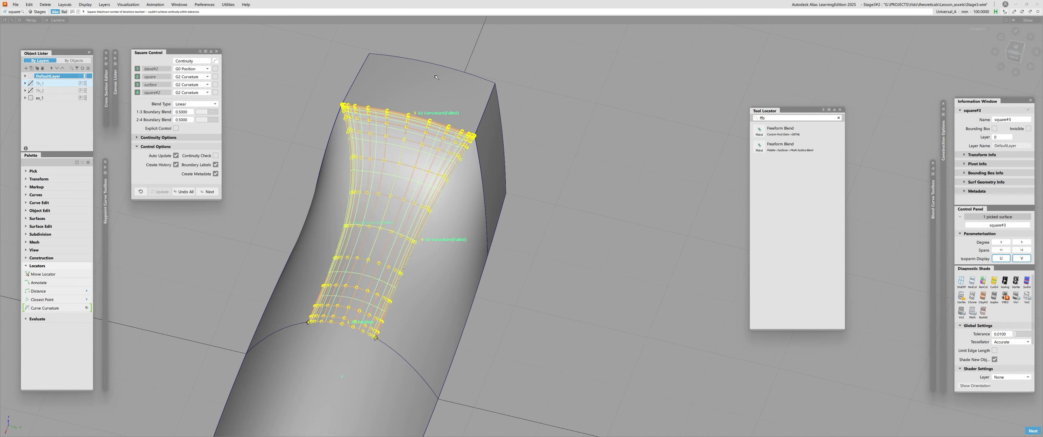
{"action": "left_click", "coordinate": [194, 84]}
{"action": "left_click", "coordinate": [188, 92]}
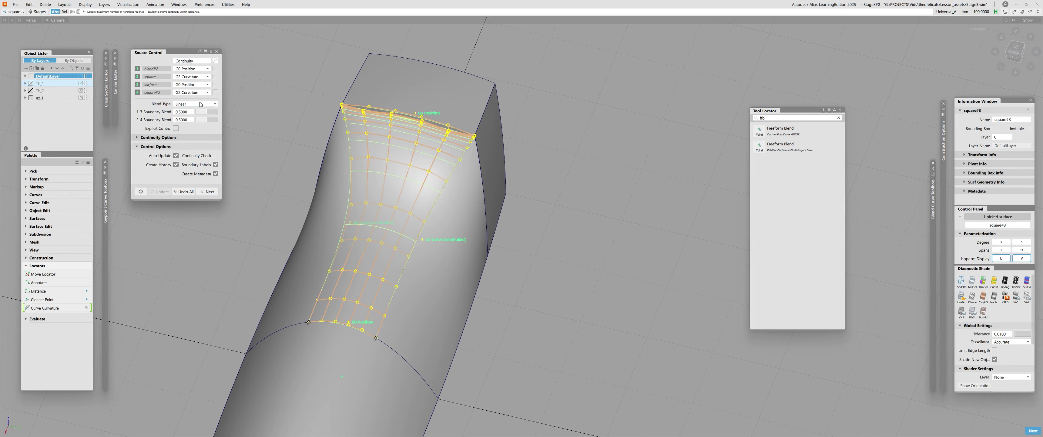
Examine the shape and control point layout of the Square surface from several angles
{"action": "left_click_drag", "start_coordinate": [251, 312], "coordinate": [672, 235], "text": "alt+shift"}
{"action": "right_click_drag", "start_coordinate": [462, 202], "coordinate": [471, 184], "text": "alt+shift"}
{"action": "middle_click_drag", "start_coordinate": [470, 183], "coordinate": [416, 179], "text": "alt+shift"}
{"action": "left_click_drag", "start_coordinate": [528, 172], "coordinate": [243, 186], "text": "alt+shift"}
{"action": "left_click_drag", "start_coordinate": [494, 221], "coordinate": [452, 196], "text": "alt+shift"}
{"action": "left_click_drag", "start_coordinate": [299, 173], "coordinate": [196, 198], "text": "alt+shift"}
{"action": "left_click_drag", "start_coordinate": [580, 286], "coordinate": [653, 239], "text": "alt+shift"}
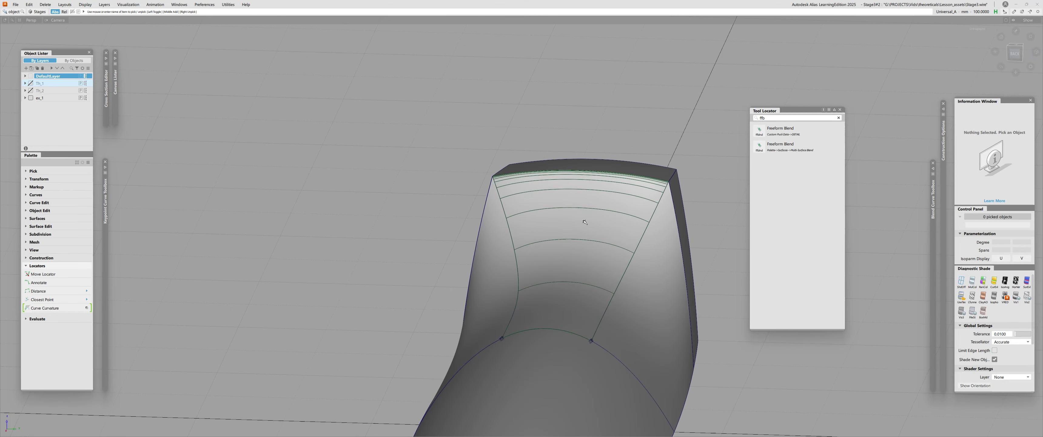
{"action": "left_click", "coordinate": [584, 222]}
{"action": "left_click_drag", "start_coordinate": [537, 256], "coordinate": [560, 256], "text": "alt+shift"}
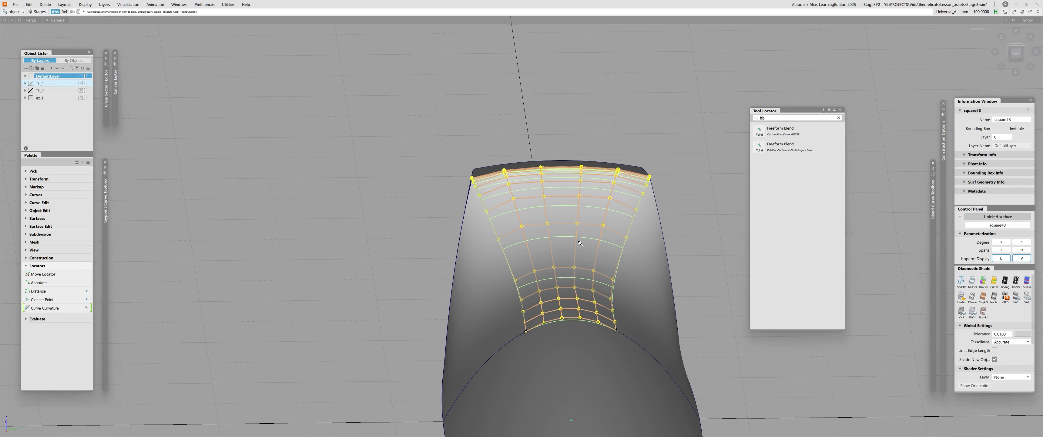
{"action": "left_click_drag", "start_coordinate": [562, 157], "coordinate": [448, 215], "text": "alt+shift"}
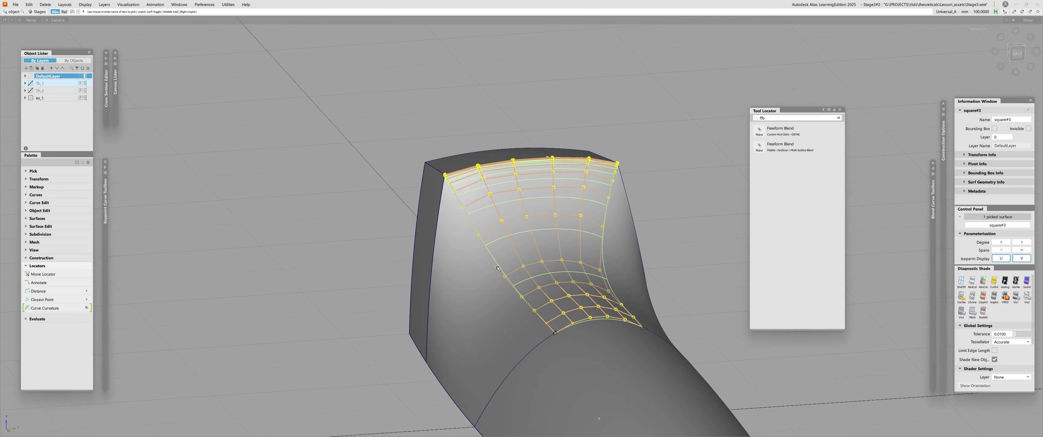
Highlight each side surface next to the Square patch and display the control vertices of the second one
{"action": "left_click_drag", "start_coordinate": [498, 268], "coordinate": [488, 243], "text": "ctrl+shift"}
{"action": "left_click", "coordinate": [439, 191]}
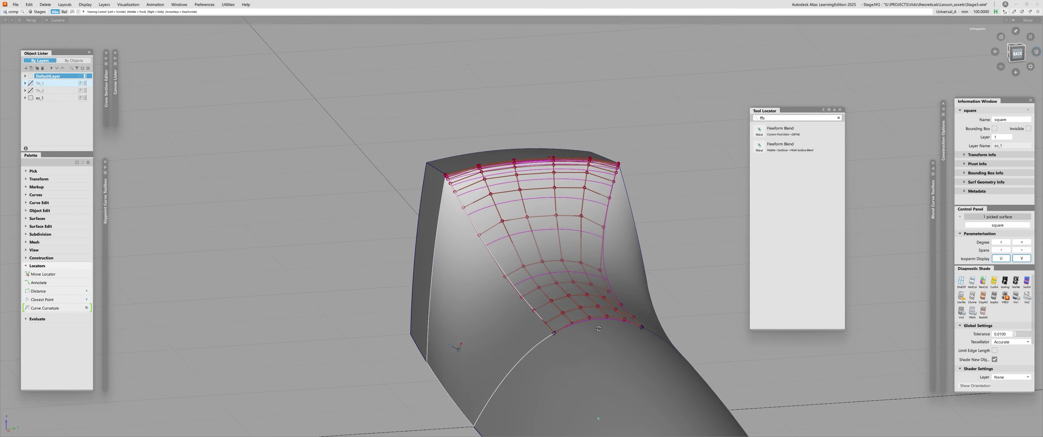
{"action": "left_click_drag", "start_coordinate": [589, 356], "coordinate": [458, 347], "text": "alt+shift"}
{"action": "left_click_drag", "start_coordinate": [567, 292], "coordinate": [563, 266], "text": "ctrl+shift"}
{"action": "left_click", "coordinate": [682, 201]}
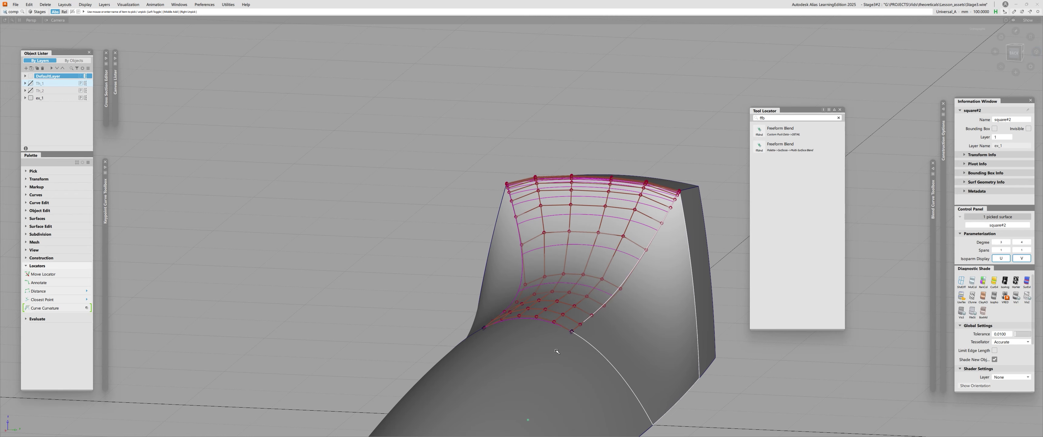
{"action": "left_click_drag", "start_coordinate": [552, 352], "coordinate": [437, 284], "text": "alt+shift"}
{"action": "key", "text": "ctrl+h"}
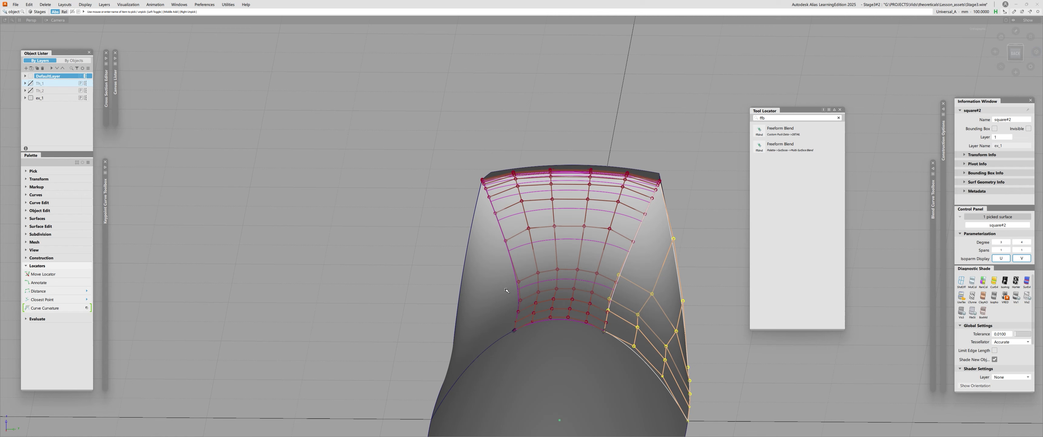
Undo the last display and pick changes, and check the control vertices of the opposite side surface
{"action": "left_click_drag", "start_coordinate": [506, 290], "coordinate": [515, 320], "text": "alt+shift"}
{"action": "left_click", "coordinate": [475, 357]}
{"action": "key", "text": "ctrl+z"}
{"action": "key", "text": "ctrl+z"}
{"action": "key", "text": "ctrl+z"}
{"action": "left_click", "coordinate": [465, 286]}
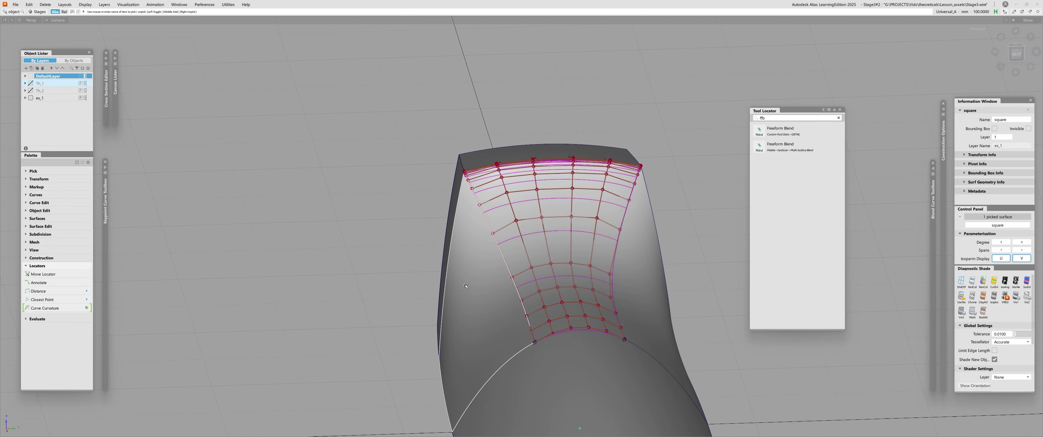
{"action": "key", "text": "ctrl+h"}
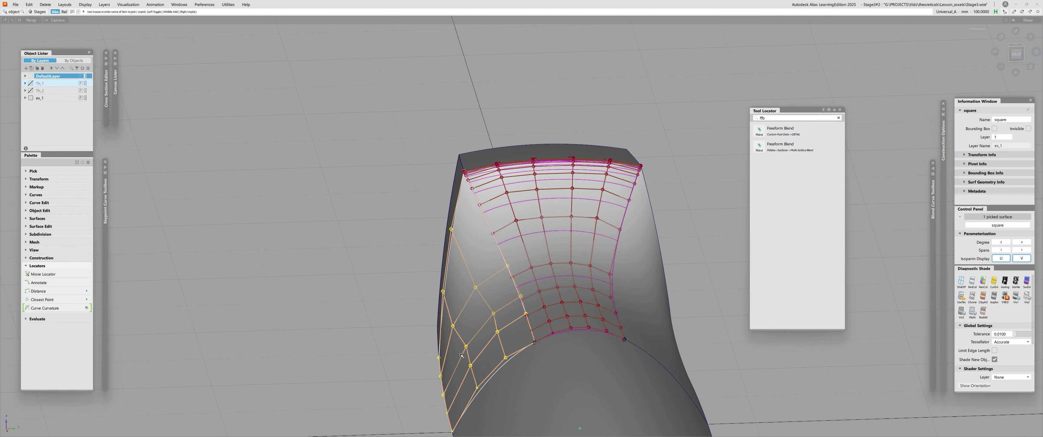
{"action": "key", "text": "ctrl+h"}
Highlight the flat side wall and the main body surface, and examine how they relate to the patch
{"action": "left_click", "coordinate": [394, 310]}
{"action": "left_click_drag", "start_coordinate": [393, 310], "coordinate": [458, 308], "text": "alt+shift"}
{"action": "left_click", "coordinate": [366, 292]}
{"action": "left_click", "coordinate": [577, 394]}
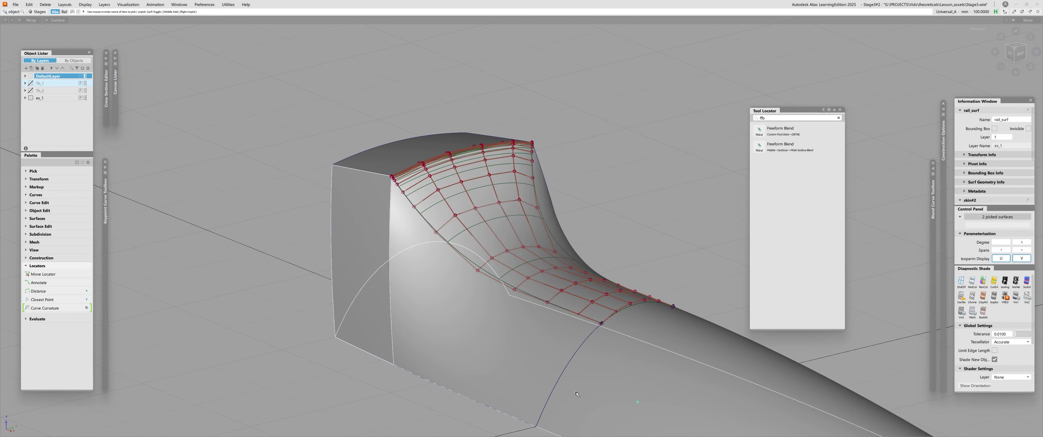
{"action": "left_click_drag", "start_coordinate": [454, 432], "coordinate": [479, 348], "text": "alt+shift"}
{"action": "left_click", "coordinate": [396, 186]}
{"action": "left_click", "coordinate": [546, 380]}
{"action": "left_click_drag", "start_coordinate": [692, 368], "coordinate": [368, 310], "text": "alt+shift"}
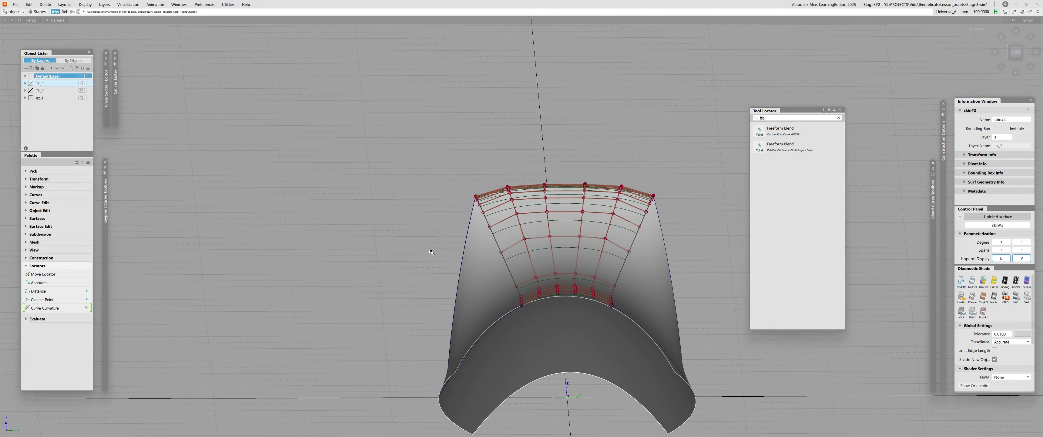
{"action": "left_click_drag", "start_coordinate": [490, 230], "coordinate": [456, 348], "text": "alt+shift"}
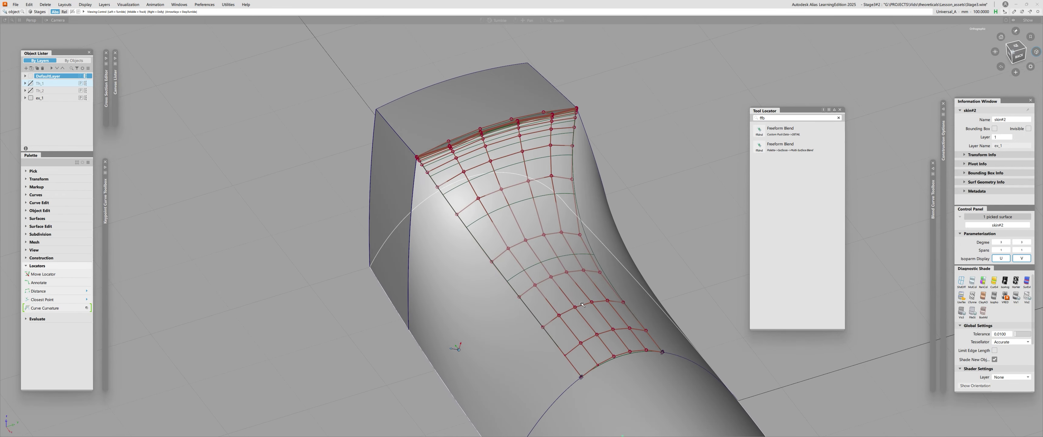
Delete the Square surface covering the opening
{"action": "left_click", "coordinate": [391, 326]}
{"action": "left_click", "coordinate": [482, 197]}
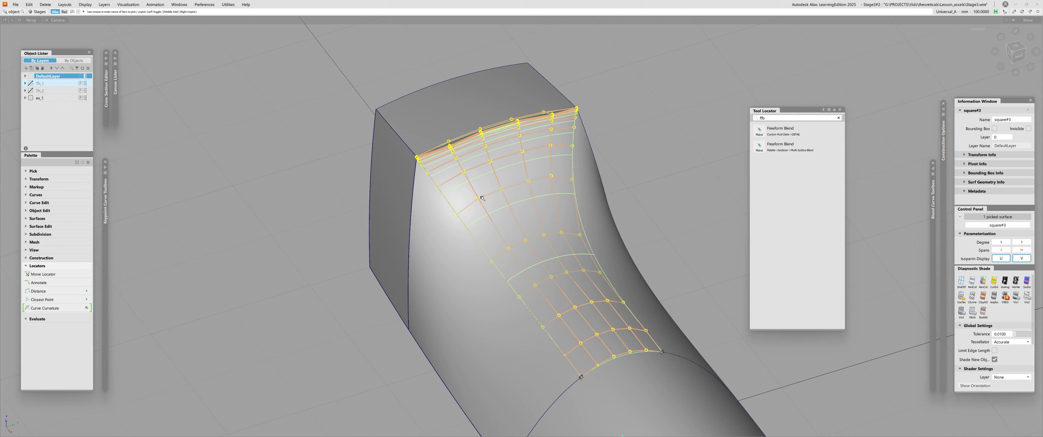
{"action": "left_click_drag", "start_coordinate": [477, 196], "coordinate": [440, 268], "text": "alt+shift"}
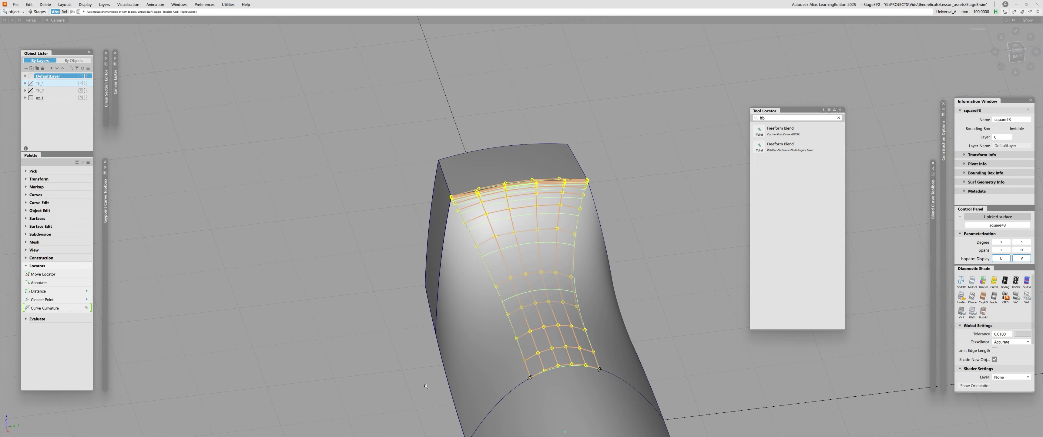
{"action": "left_click_drag", "start_coordinate": [426, 386], "coordinate": [481, 375], "text": "alt+shift"}
{"action": "left_click", "coordinate": [490, 249]}
{"action": "left_click", "coordinate": [489, 249]}
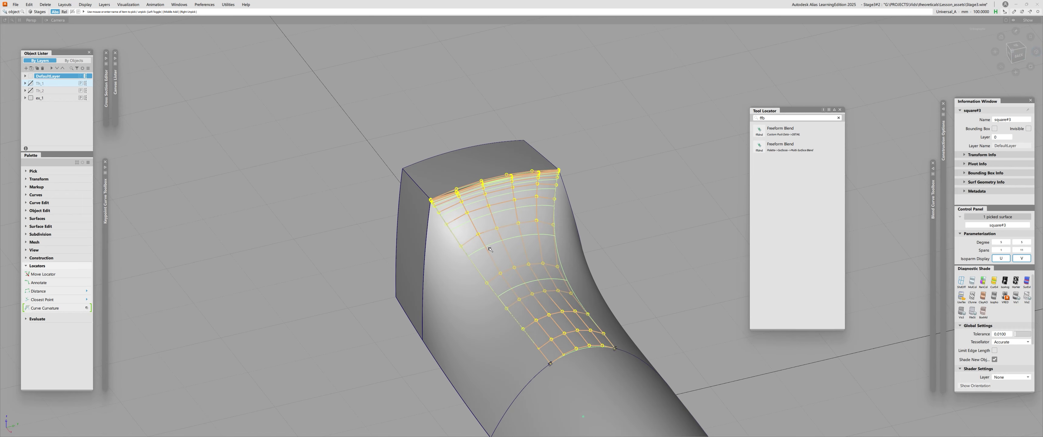
{"action": "key", "text": "Delete"}
{"action": "left_click_drag", "start_coordinate": [490, 249], "coordinate": [591, 364], "text": "alt+shift"}
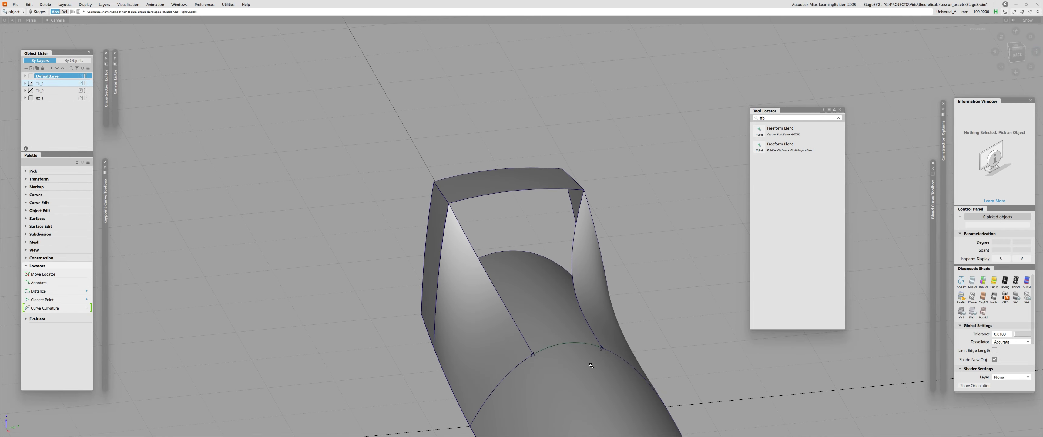
Delete the blend curve that bridges the two side surfaces along the main body's edge
{"action": "left_click", "coordinate": [567, 343]}
{"action": "left_click", "coordinate": [568, 343]}
{"action": "key", "text": "Delete"}
{"action": "right_click_drag", "start_coordinate": [469, 326], "coordinate": [563, 344], "text": "alt+shift"}
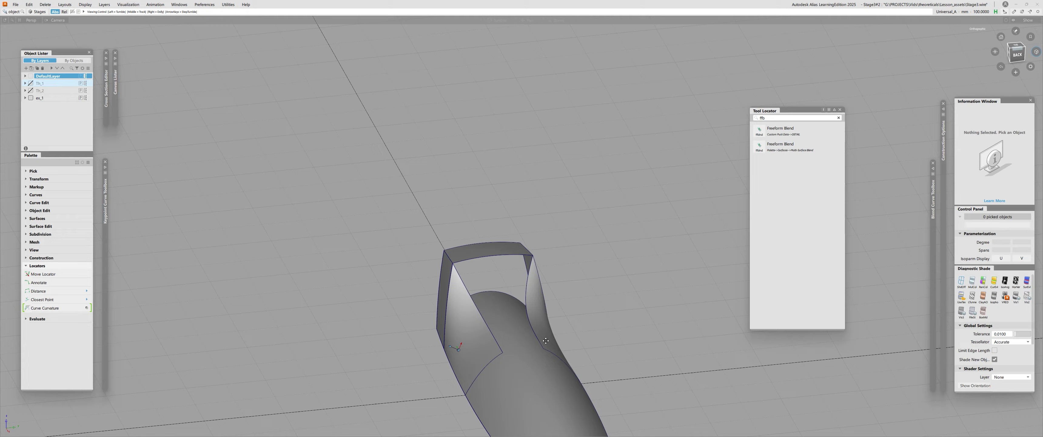
{"action": "right_click_drag", "start_coordinate": [524, 378], "coordinate": [414, 305], "text": "alt+shift"}
{"action": "left_click", "coordinate": [416, 305]}
{"action": "left_click", "coordinate": [525, 296]}
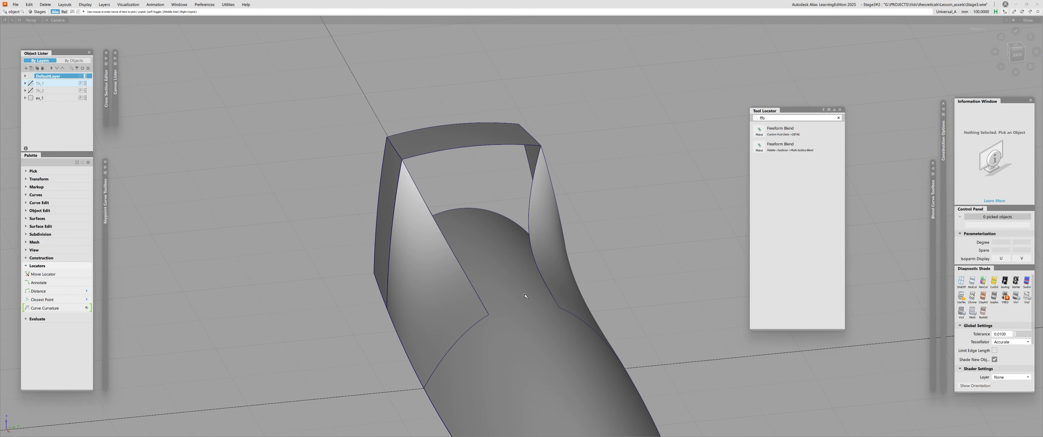
{"action": "right_click_drag", "start_coordinate": [432, 366], "coordinate": [522, 339], "text": "alt+shift"}
{"action": "left_click", "coordinate": [365, 259]}
{"action": "left_click", "coordinate": [558, 366]}
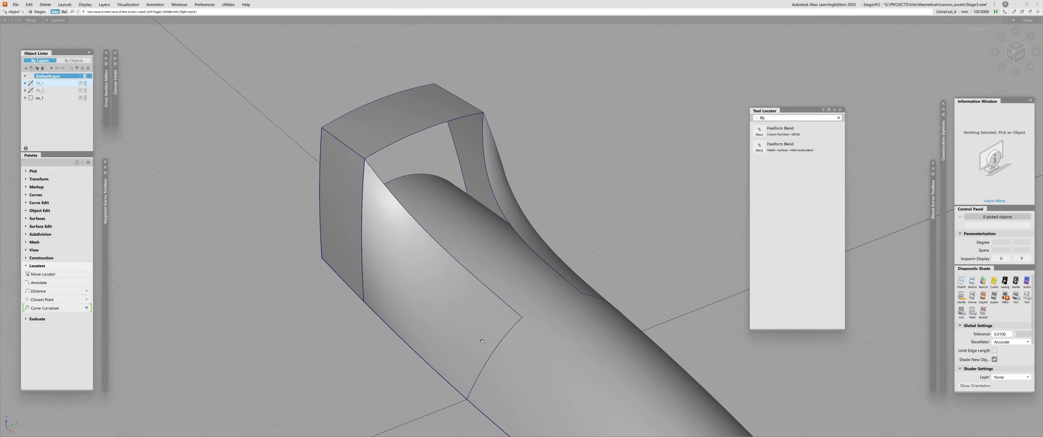
Isolate the two curved side surfaces so only they are displayed
{"action": "key", "text": "ctrl+shift+c"}
{"action": "left_click_drag", "start_coordinate": [520, 362], "coordinate": [465, 263], "text": "alt+shift"}
{"action": "key", "text": "ctrl+shift+o"}
{"action": "left_click", "coordinate": [437, 243]}
{"action": "left_click", "coordinate": [549, 236]}
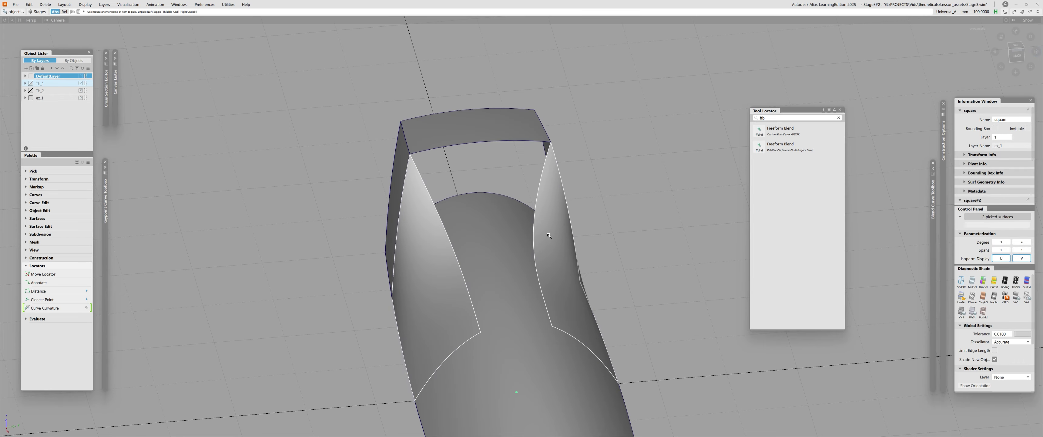
{"action": "key", "text": "ctrl+z"}
Create a blend curve between the upper inner corners of the side surfaces' arched edges
{"action": "left_click_drag", "start_coordinate": [549, 235], "coordinate": [567, 259], "text": "alt+shift"}
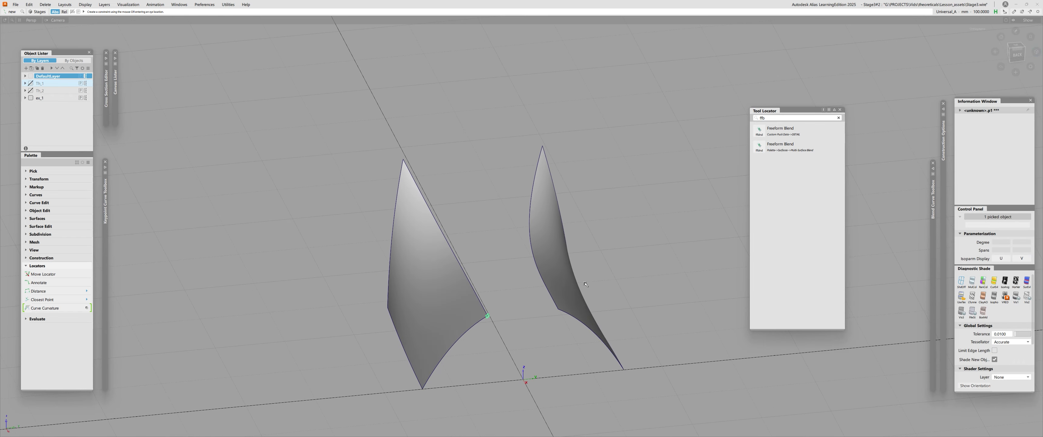
{"action": "left_click", "coordinate": [558, 308]}
{"action": "left_click_drag", "start_coordinate": [557, 309], "coordinate": [515, 316], "text": "alt+shift"}
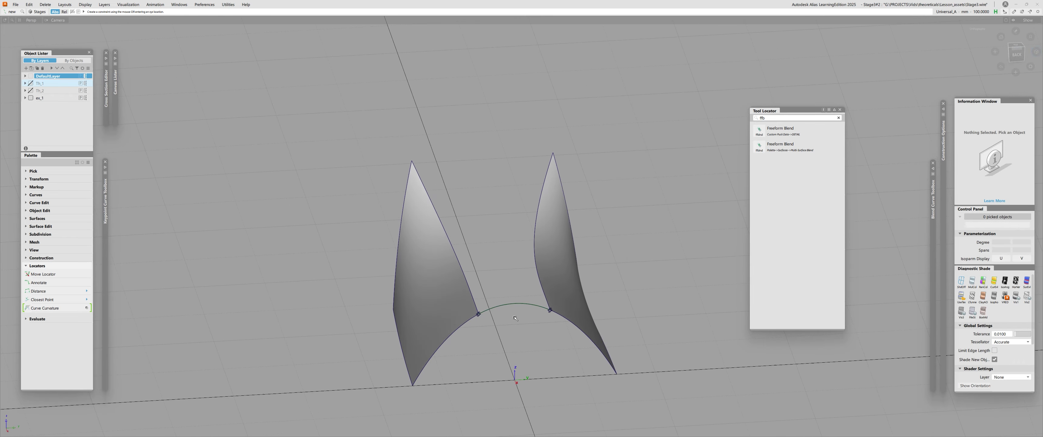
Set the blend curve's degree to 3
{"action": "key", "text": "ctrl+shift+o"}
{"action": "left_click", "coordinate": [515, 318]}
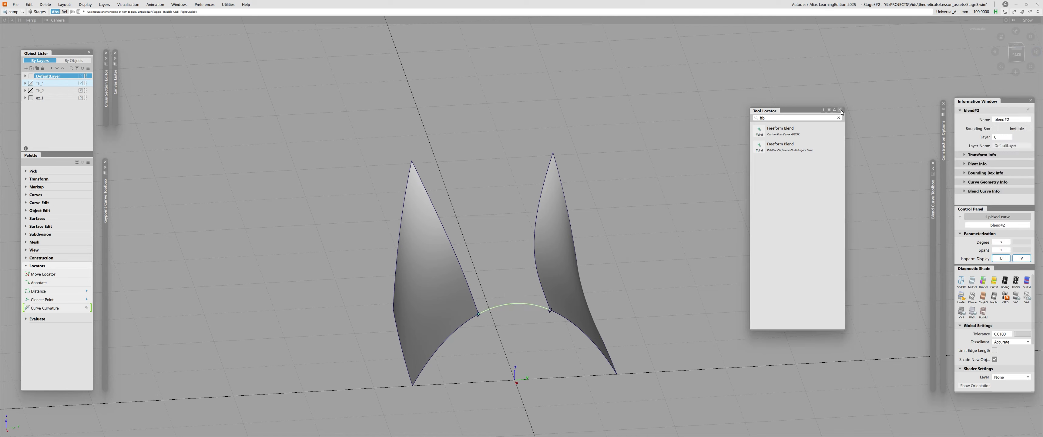
{"action": "key", "text": "Escape"}
{"action": "left_click", "coordinate": [932, 198]}
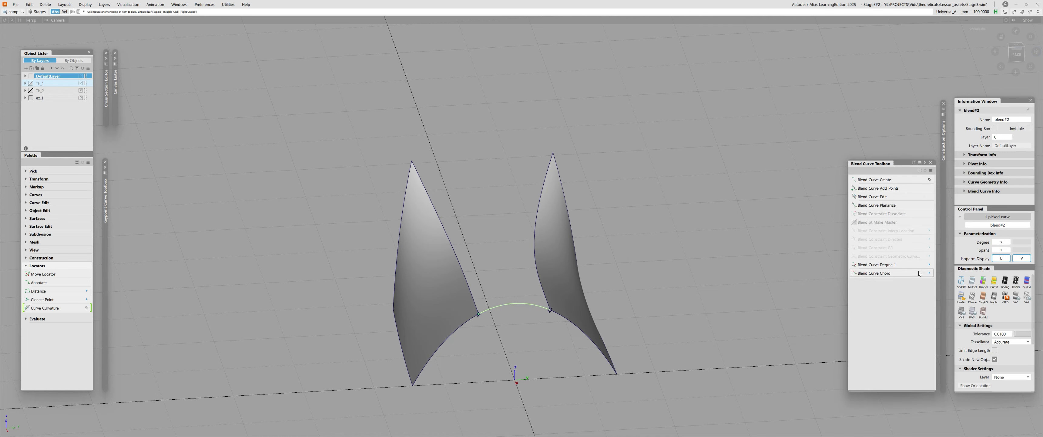
{"action": "left_click", "coordinate": [891, 264]}
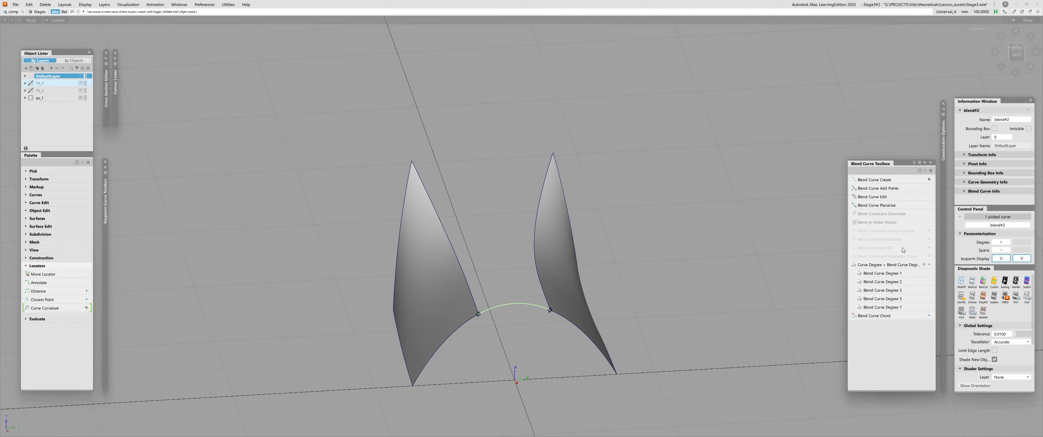
{"action": "left_click", "coordinate": [882, 290]}
Apply the G1 continuity constraint to both end points of the blend curve
{"action": "scroll", "coordinate": [525, 314], "scroll_direction": "up", "scroll_amount": 3}
{"action": "left_click", "coordinate": [534, 303]}
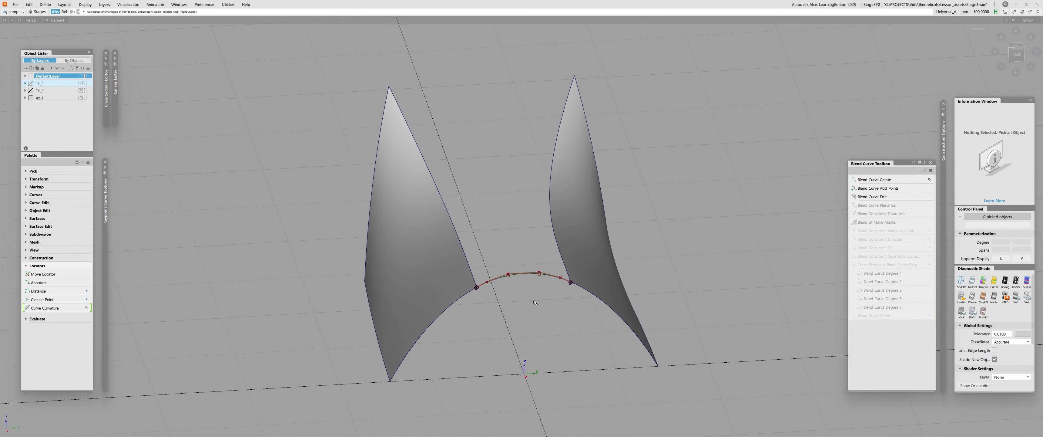
{"action": "left_click_drag", "start_coordinate": [400, 227], "coordinate": [599, 310]}
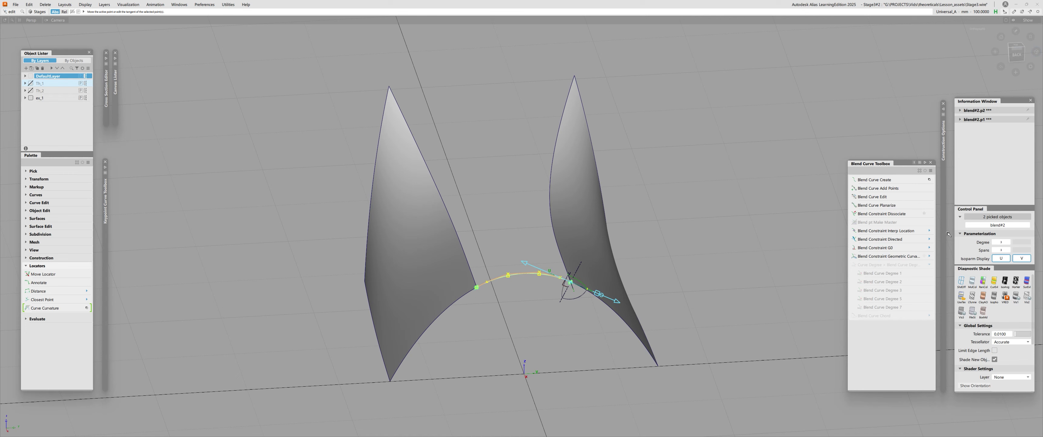
{"action": "left_click", "coordinate": [929, 247]}
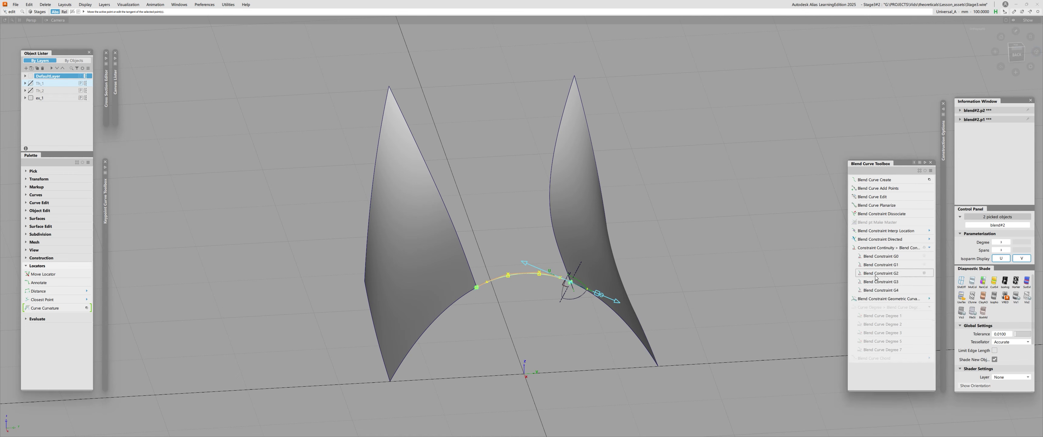
{"action": "left_click", "coordinate": [881, 267]}
{"action": "left_click_drag", "start_coordinate": [469, 308], "coordinate": [490, 301], "text": "alt+shift"}
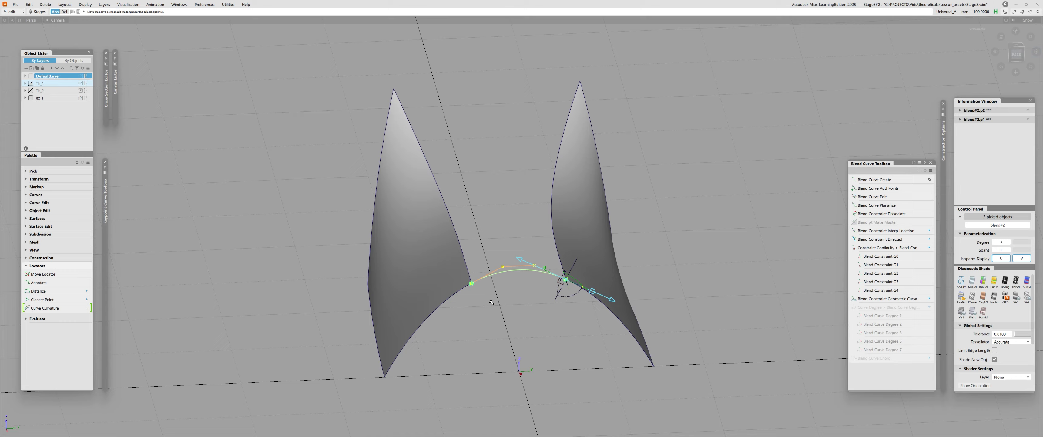
Hide the blend curve's control vertices and redisplay the rest of the model's surfaces
{"action": "left_click_drag", "start_coordinate": [438, 198], "coordinate": [557, 259], "text": "alt+shift"}
{"action": "left_click_drag", "start_coordinate": [556, 259], "coordinate": [505, 265], "text": "ctrl+shift"}
{"action": "left_click", "coordinate": [508, 285]}
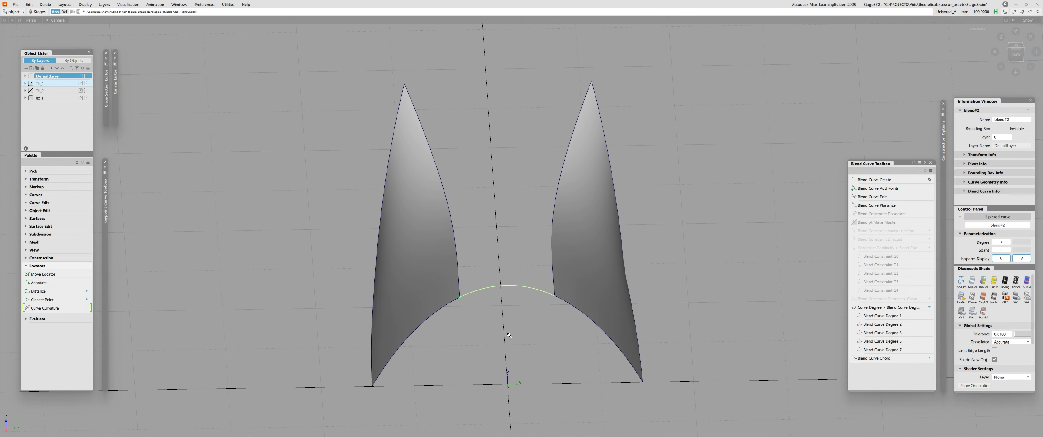
{"action": "left_click", "coordinate": [509, 335]}
{"action": "key", "text": "alt+v"}
{"action": "left_click_drag", "start_coordinate": [509, 334], "coordinate": [516, 314], "text": "alt+shift"}
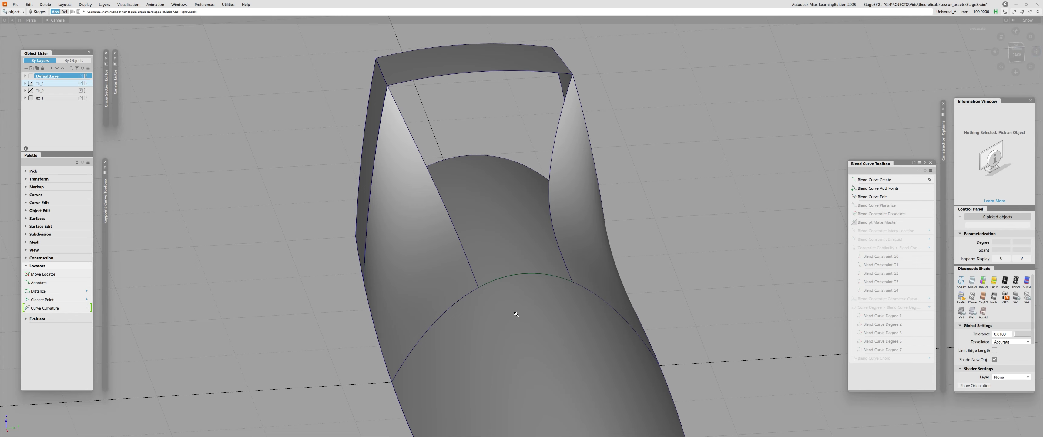
Start a Square surface with the blend curve as its first boundary and set all boundaries to G0 Position
{"action": "left_click_drag", "start_coordinate": [512, 262], "coordinate": [512, 263], "text": "alt+shift"}
{"action": "right_click_drag", "start_coordinate": [512, 263], "coordinate": [512, 301], "text": "ctrl+shift"}
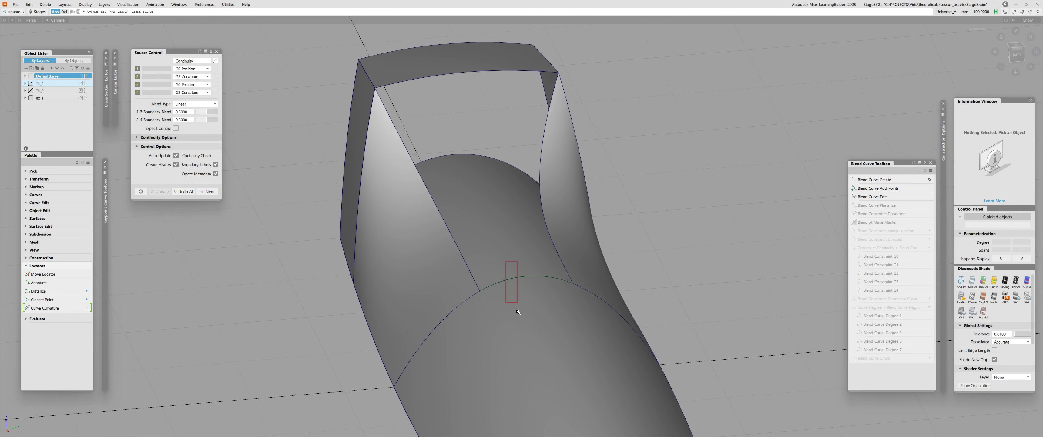
{"action": "left_click", "coordinate": [515, 277]}
{"action": "left_click", "coordinate": [192, 61]}
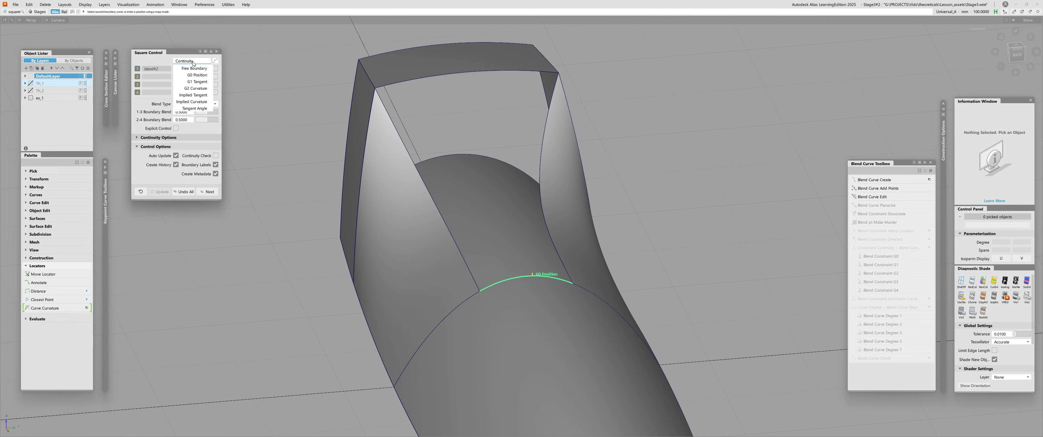
{"action": "left_click", "coordinate": [189, 69]}
Complete the Square patch using the inner side-surface edges and the flat wall's edge as the remaining boundaries
{"action": "left_click_drag", "start_coordinate": [437, 198], "coordinate": [445, 201], "text": "alt+shift"}
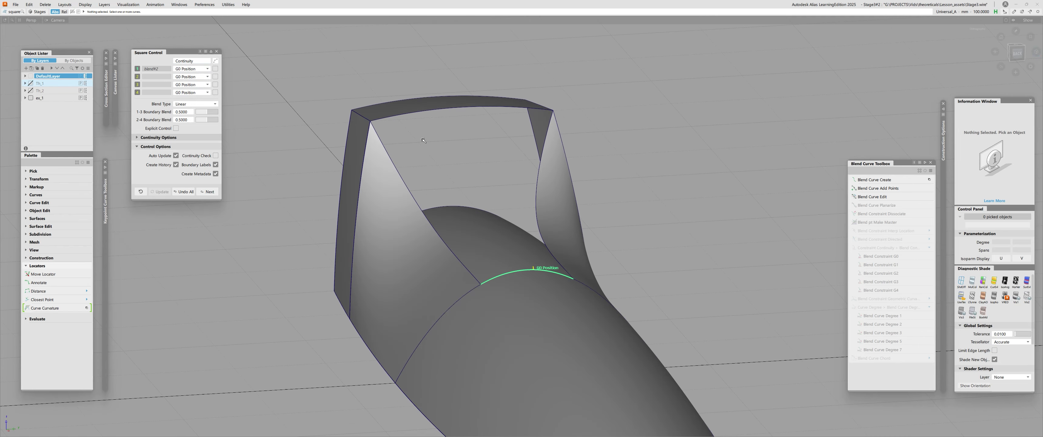
{"action": "mouse_move", "coordinate": [414, 90]}
{"action": "left_mouse_down", "text": "alt+shift"}
{"action": "mouse_move", "coordinate": [414, 113]}
{"action": "mouse_move", "coordinate": [415, 99]}
{"action": "left_mouse_up", "text": "alt+shift"}
{"action": "left_click", "coordinate": [389, 128]}
{"action": "left_click", "coordinate": [445, 90]}
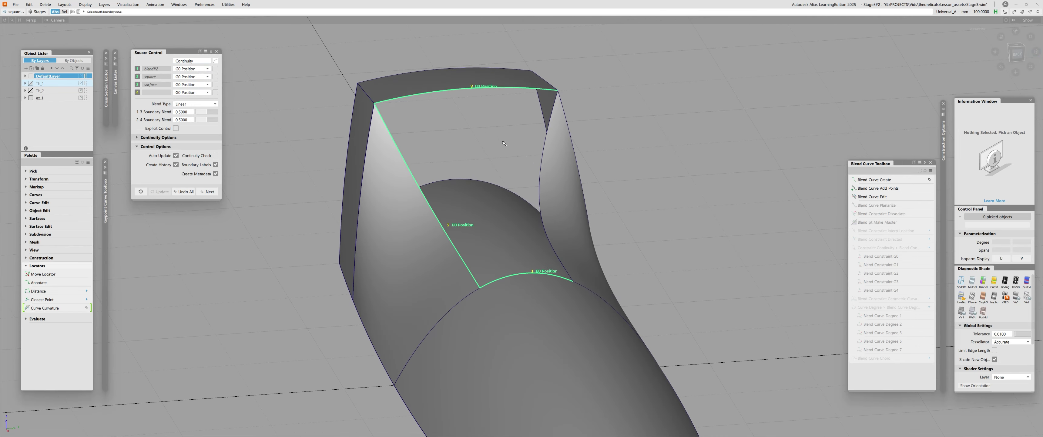
{"action": "left_click", "coordinate": [541, 160]}
{"action": "left_click_drag", "start_coordinate": [537, 170], "coordinate": [394, 315], "text": "alt+shift"}
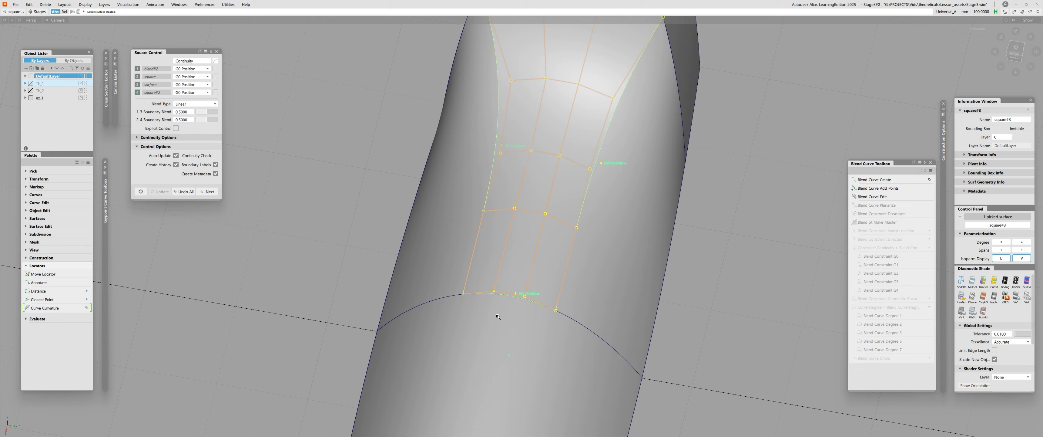
Display the control vertices of the Square patch and the adjacent side surface, and compare their layouts
{"action": "left_click_drag", "start_coordinate": [401, 284], "coordinate": [492, 251]}
{"action": "left_click", "coordinate": [403, 239]}
{"action": "left_click_drag", "start_coordinate": [405, 238], "coordinate": [439, 236], "text": "alt+shift"}
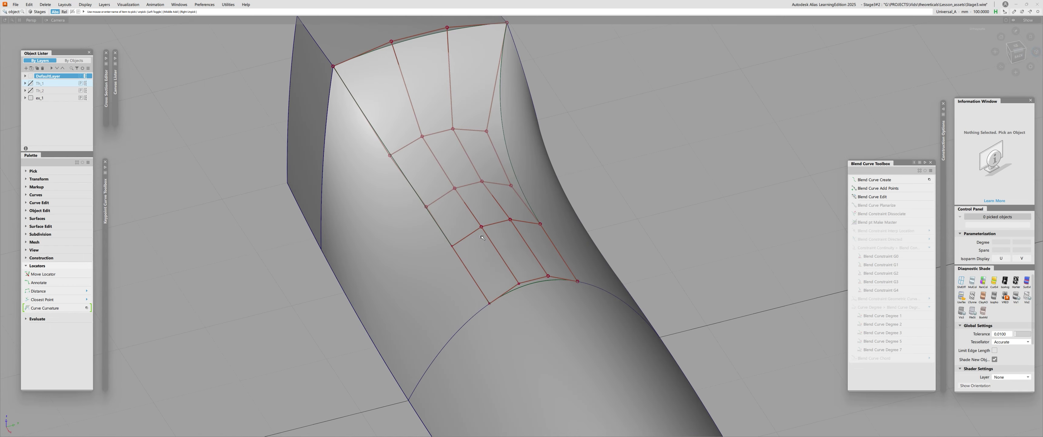
{"action": "left_click", "coordinate": [445, 237]}
{"action": "left_click", "coordinate": [384, 261]}
{"action": "left_click_drag", "start_coordinate": [384, 261], "coordinate": [481, 242], "text": "alt+shift"}
{"action": "left_click_drag", "start_coordinate": [419, 248], "coordinate": [260, 228], "text": "alt+shift"}
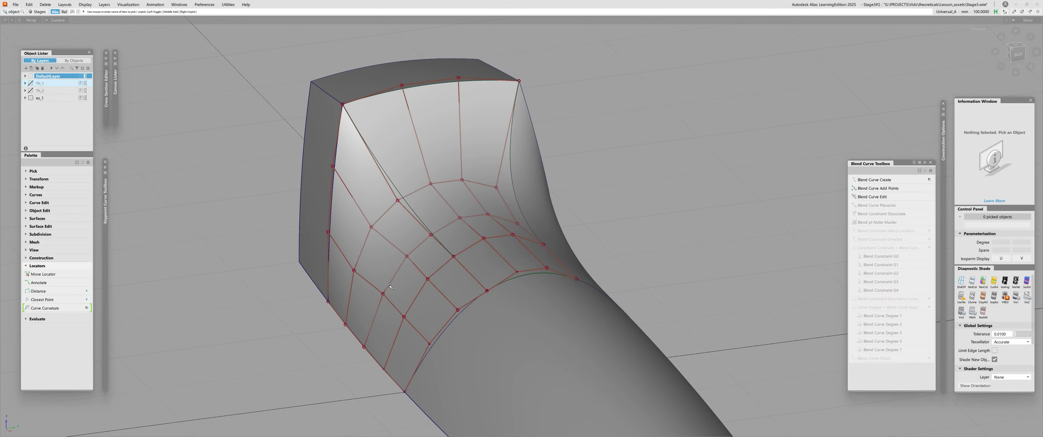
{"action": "left_click_drag", "start_coordinate": [384, 258], "coordinate": [465, 214], "text": "alt+shift"}
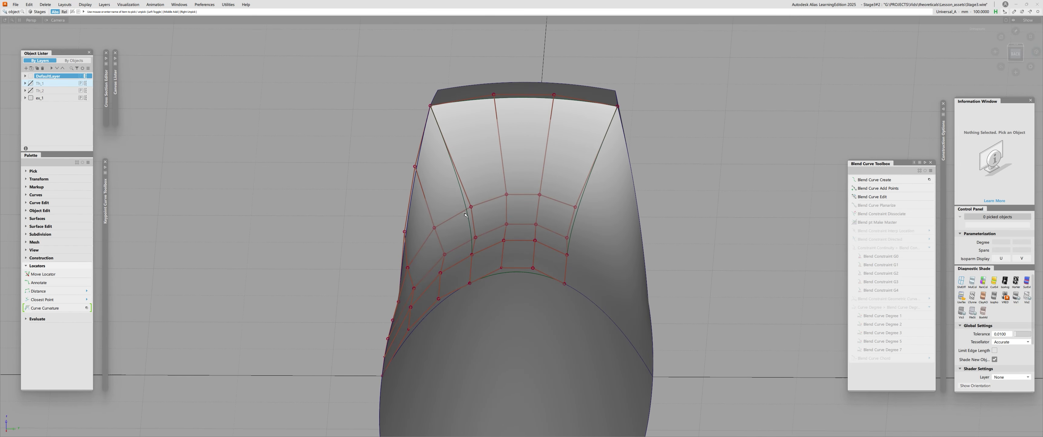
Highlight the Square patch, examine how its control rows meet the side surface's, and hide all control vertices
{"action": "left_click", "coordinate": [529, 207]}
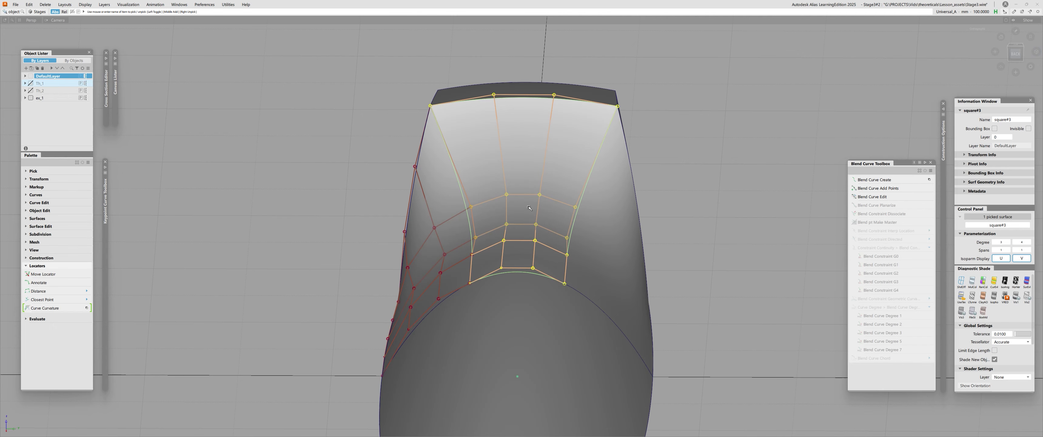
{"action": "left_click_drag", "start_coordinate": [529, 206], "coordinate": [587, 212], "text": "alt+shift"}
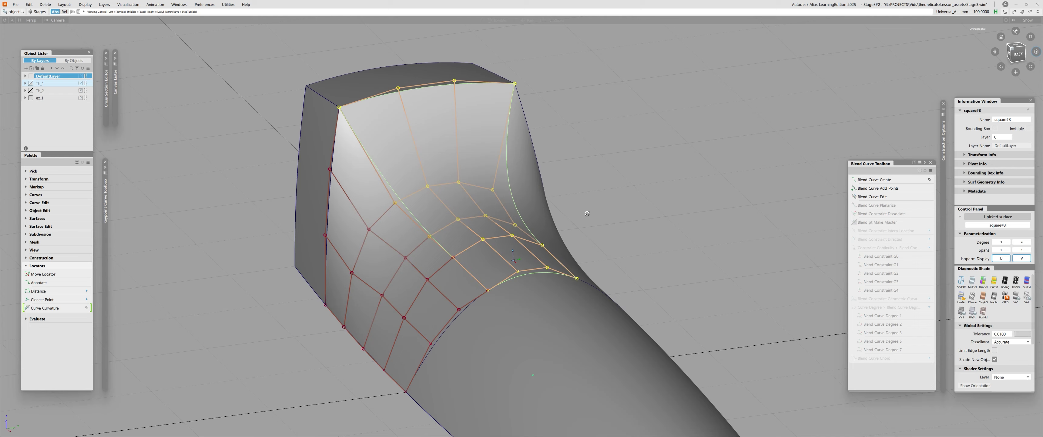
{"action": "left_click", "coordinate": [586, 212]}
{"action": "left_click_drag", "start_coordinate": [457, 245], "coordinate": [411, 262], "text": "alt+shift"}
{"action": "left_click_drag", "start_coordinate": [490, 284], "coordinate": [341, 95], "text": "alt+shift"}
{"action": "left_click_drag", "start_coordinate": [391, 179], "coordinate": [312, 64], "text": "alt+shift"}
{"action": "left_click_drag", "start_coordinate": [496, 290], "coordinate": [545, 279], "text": "alt+shift"}
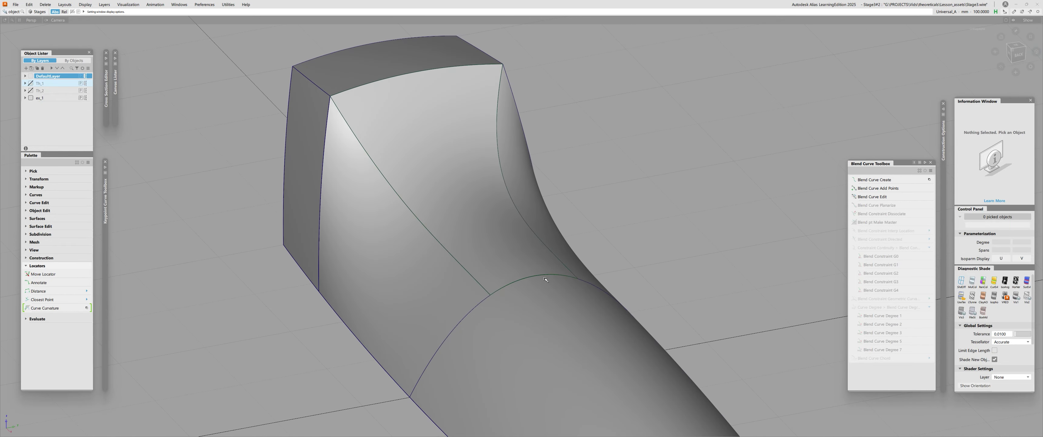
{"action": "left_click_drag", "start_coordinate": [546, 279], "coordinate": [574, 277], "text": "alt+shift"}
Show the Square patch's control vertices again to check its edge along the main body, and clear the display
{"action": "left_click", "coordinate": [567, 259]}
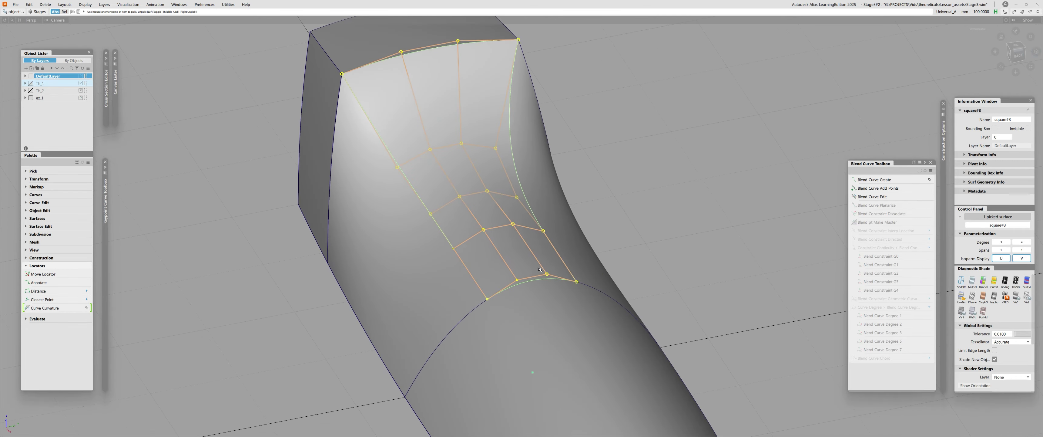
{"action": "left_click_drag", "start_coordinate": [504, 337], "coordinate": [567, 356], "text": "alt+shift"}
{"action": "left_click", "coordinate": [607, 352]}
{"action": "left_click", "coordinate": [567, 372]}
{"action": "left_click_drag", "start_coordinate": [566, 324], "coordinate": [408, 263], "text": "alt+shift"}
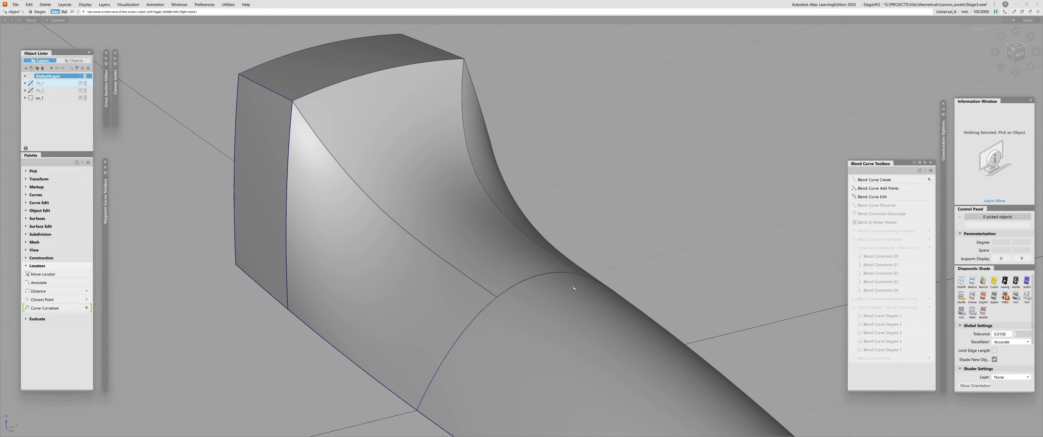
Set up the Align tool with Project alignment, a Normal vector and a Position Influence of 0
{"action": "key", "text": "alt+a"}
{"action": "left_click", "coordinate": [179, 108]}
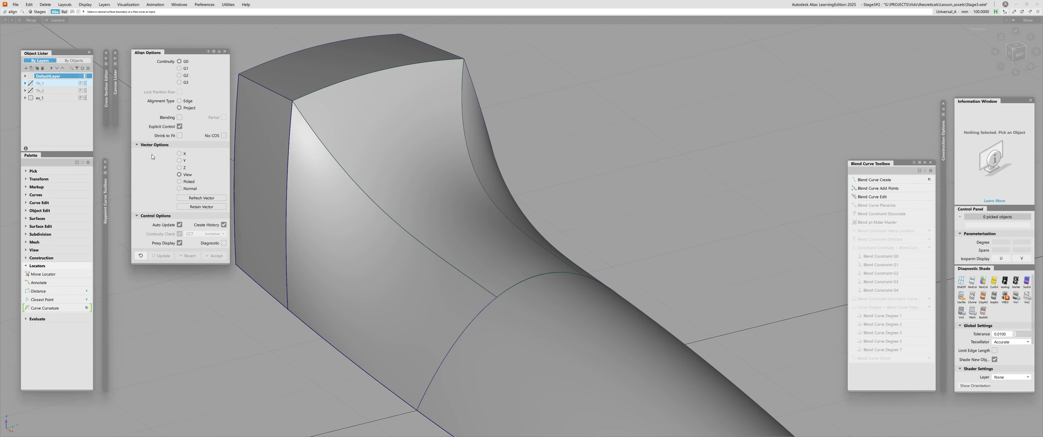
{"action": "left_click", "coordinate": [184, 189]}
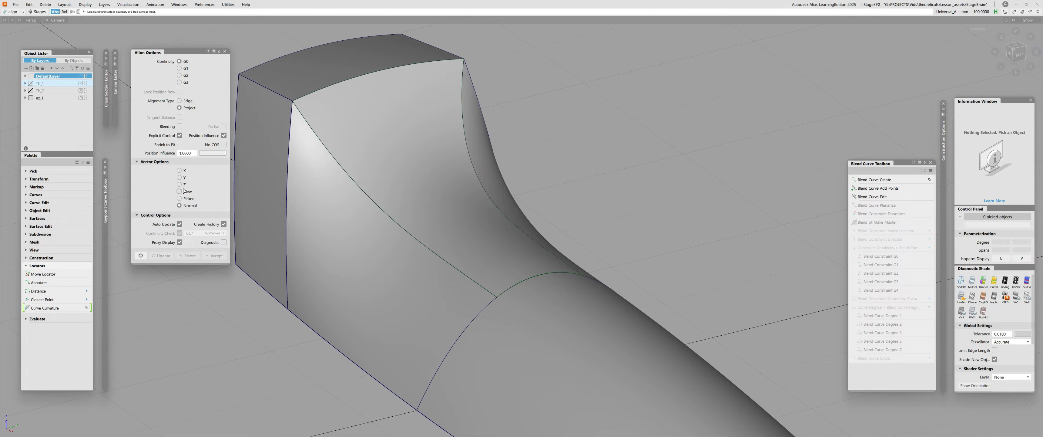
{"action": "left_click_drag", "start_coordinate": [522, 233], "coordinate": [324, 182], "text": "alt+shift"}
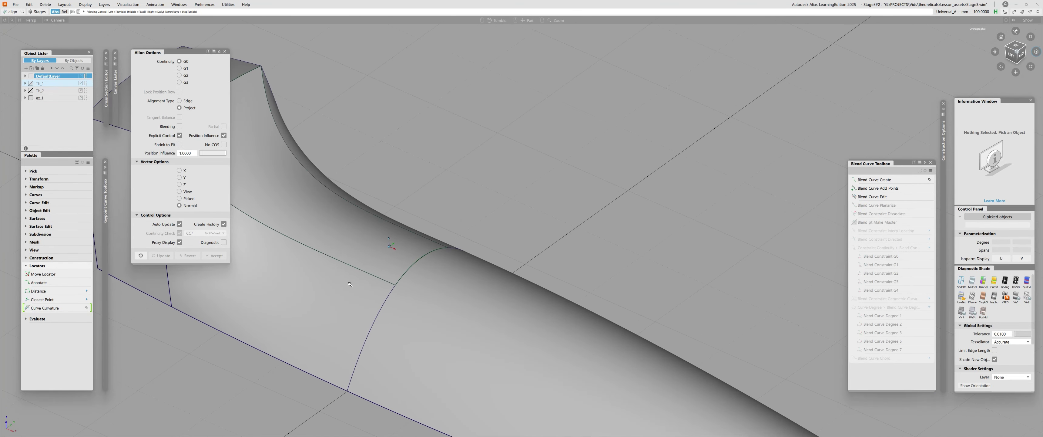
{"action": "left_click_drag", "start_coordinate": [218, 153], "coordinate": [73, 205]}
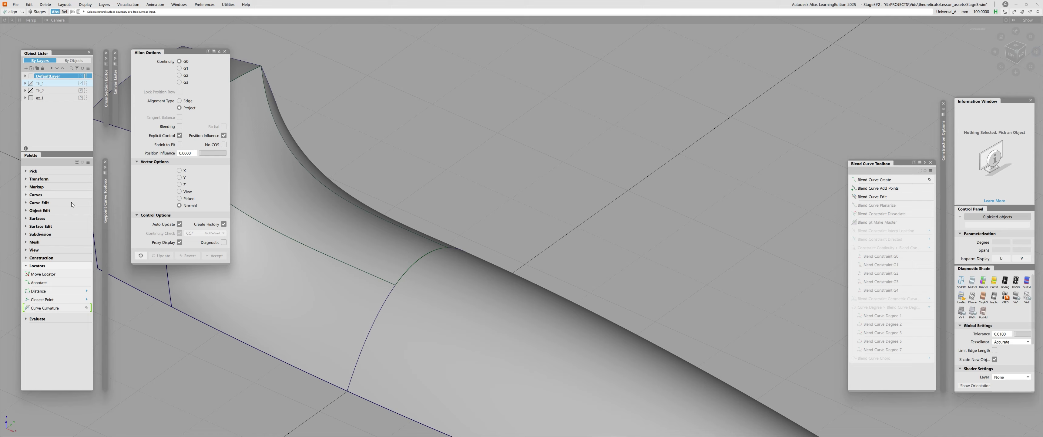
Align the Square patch's edge to the main body with a Position Influence of 1, accepting removal of its construction history
{"action": "left_click", "coordinate": [412, 267]}
{"action": "left_click", "coordinate": [432, 272]}
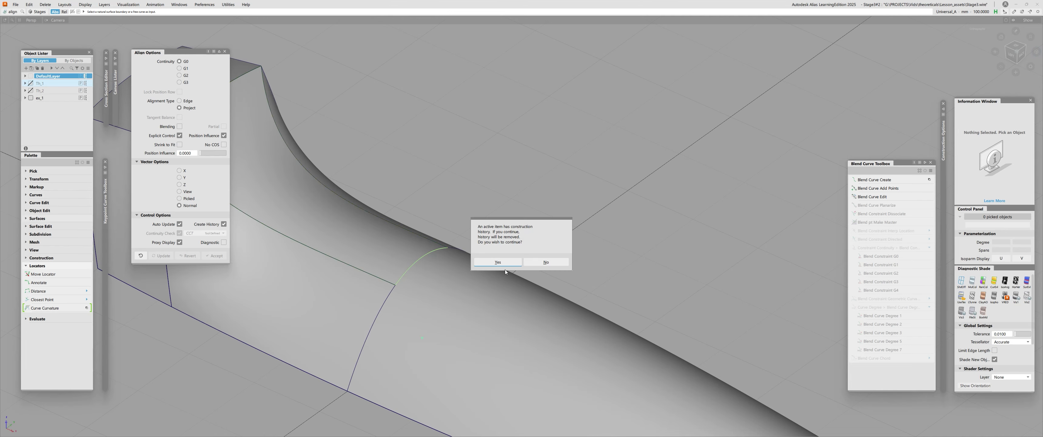
{"action": "left_click", "coordinate": [501, 261]}
{"action": "left_click", "coordinate": [407, 277]}
{"action": "left_click_drag", "start_coordinate": [406, 280], "coordinate": [346, 309], "text": "alt+shift"}
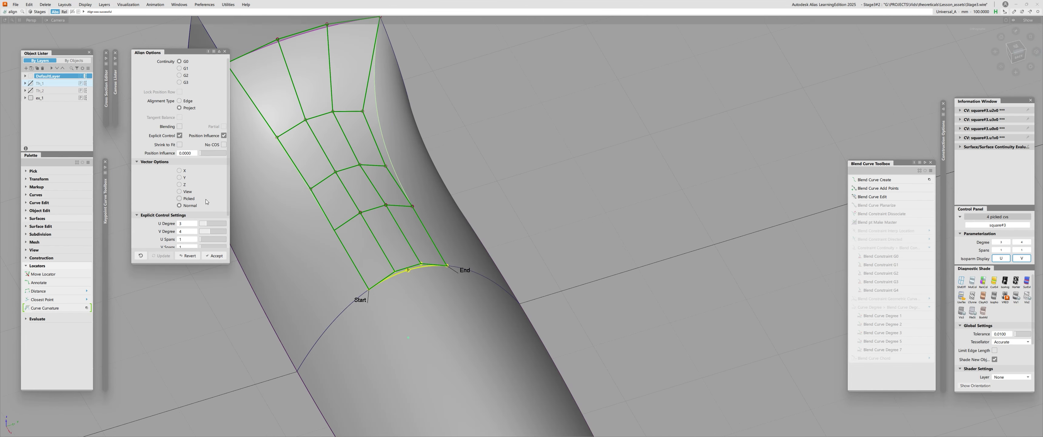
{"action": "left_click_drag", "start_coordinate": [201, 153], "coordinate": [228, 153]}
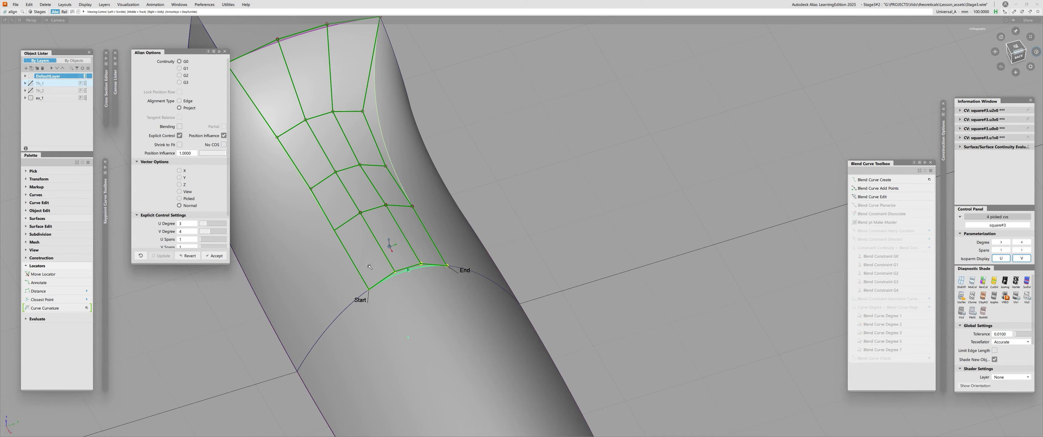
Raise the patch's alignment to G2 continuity and set the start side to Skew
{"action": "left_click_drag", "start_coordinate": [389, 245], "coordinate": [437, 215], "text": "alt+shift"}
{"action": "left_click", "coordinate": [182, 78]}
{"action": "left_click_drag", "start_coordinate": [243, 293], "coordinate": [274, 227], "text": "alt+shift"}
{"action": "left_click", "coordinate": [344, 286]}
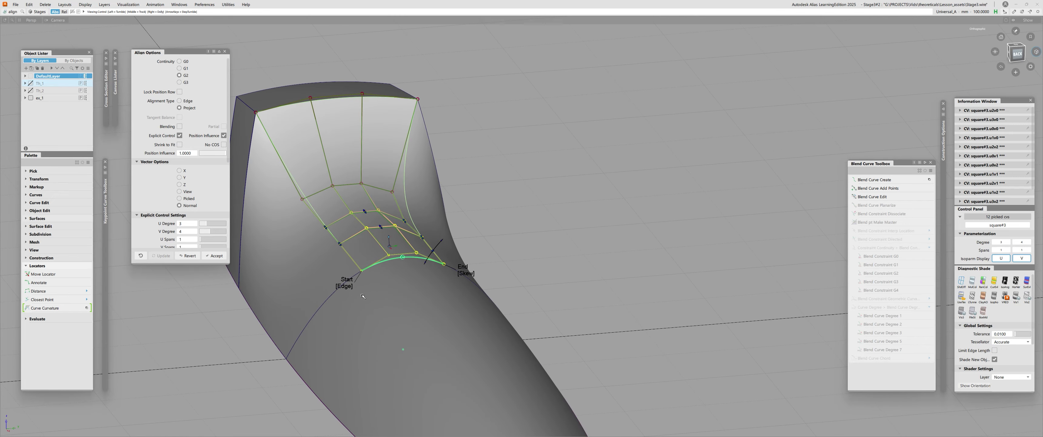
{"action": "left_click", "coordinate": [345, 286]}
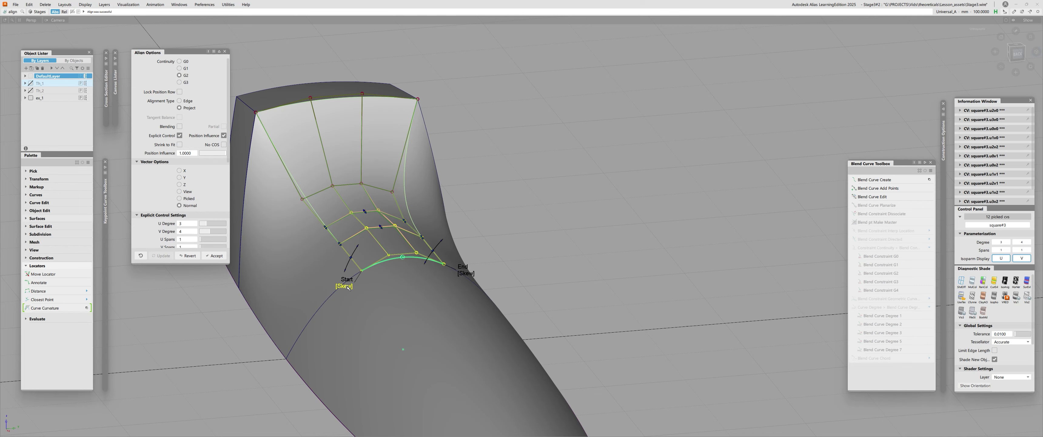
Finish the alignment and examine the shared edge between the Square patch and the main body
{"action": "left_click_drag", "start_coordinate": [356, 279], "coordinate": [263, 257], "text": "alt+shift"}
{"action": "left_click_drag", "start_coordinate": [328, 248], "coordinate": [458, 187], "text": "ctrl+shift"}
{"action": "left_click_drag", "start_coordinate": [349, 163], "coordinate": [420, 258], "text": "alt+shift"}
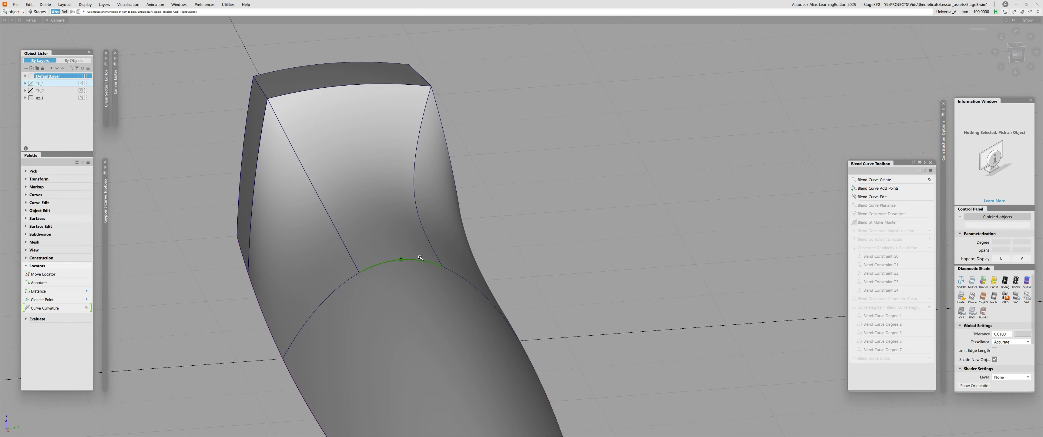
{"action": "left_click", "coordinate": [407, 255]}
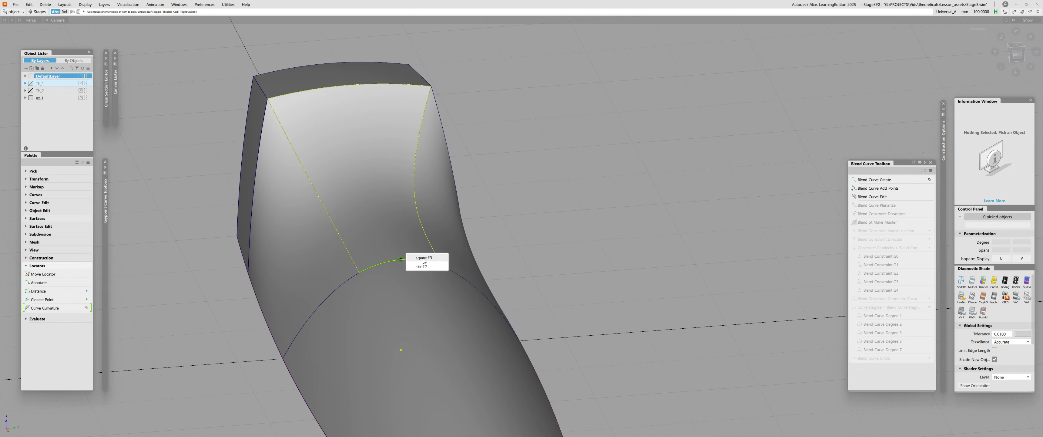
{"action": "left_click", "coordinate": [404, 262]}
{"action": "mouse_move", "coordinate": [295, 241]}
{"action": "left_mouse_down", "text": "alt+shift"}
{"action": "mouse_move", "coordinate": [383, 195]}
{"action": "mouse_move", "coordinate": [291, 245]}
{"action": "left_mouse_up", "text": "alt+shift"}
{"action": "left_click", "coordinate": [382, 194]}
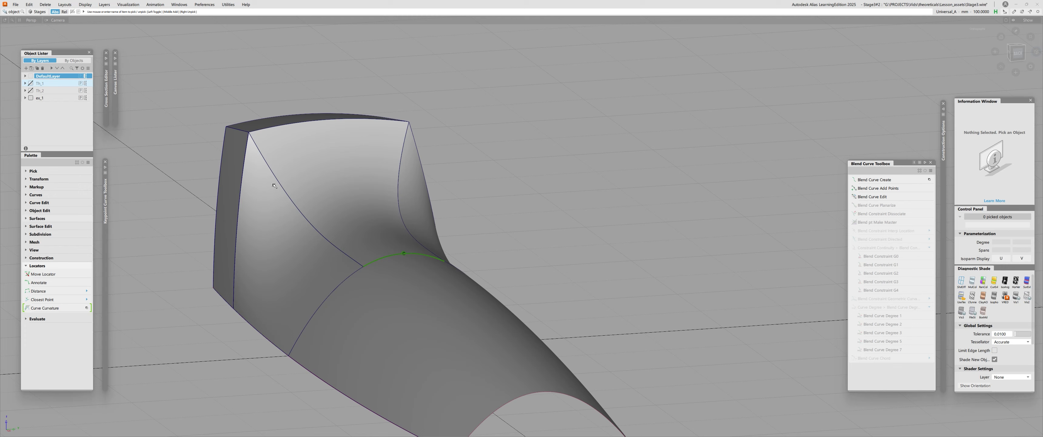
Display the control vertices of the side surface and the aligned Square patch to compare their layouts
{"action": "left_click_drag", "start_coordinate": [274, 185], "coordinate": [299, 211], "text": "alt+shift"}
{"action": "left_click", "coordinate": [298, 230]}
{"action": "key", "text": "ctrl+shift+c"}
{"action": "left_click", "coordinate": [299, 232]}
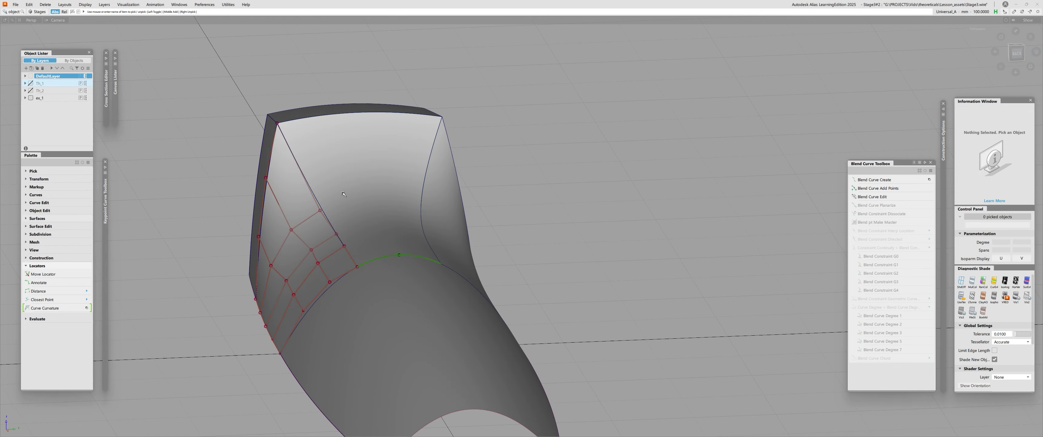
{"action": "left_click", "coordinate": [338, 233]}
{"action": "key", "text": "ctrl+shift+c"}
{"action": "left_click", "coordinate": [334, 239]}
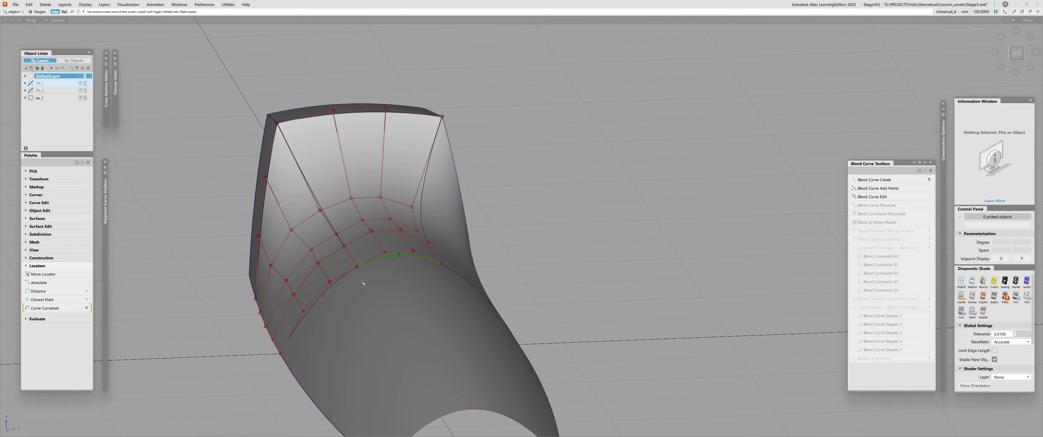
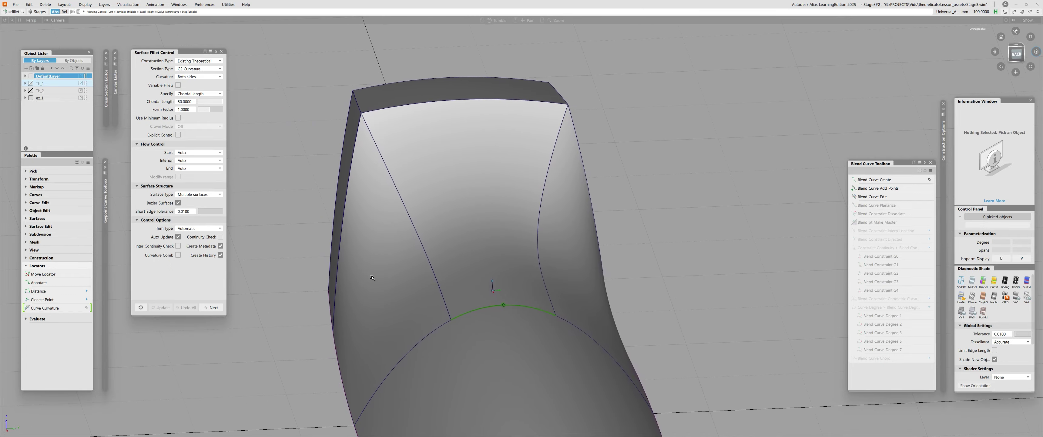
Try an Arc (Chord) surface fillet with a 40 chordal length between the side surface and the Square patch, and undo it
{"action": "left_click_drag", "start_coordinate": [427, 271], "coordinate": [394, 269], "text": "alt+shift"}
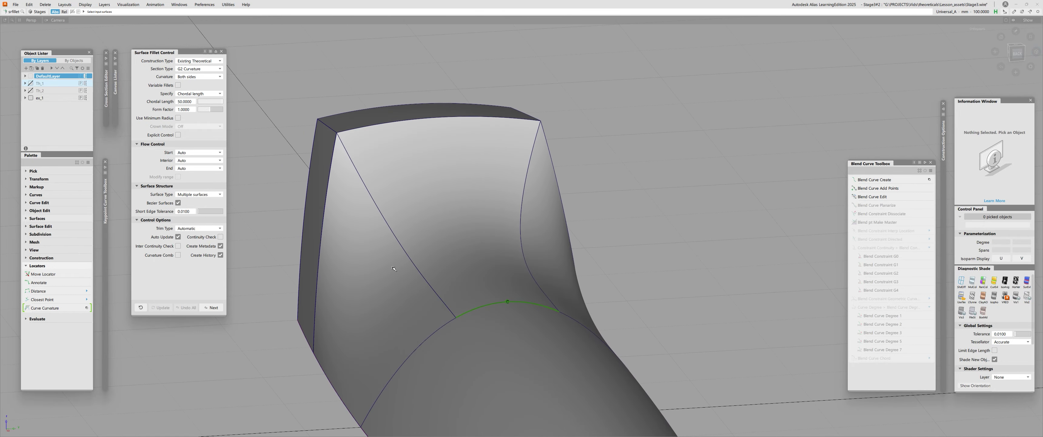
{"action": "left_click", "coordinate": [195, 62]}
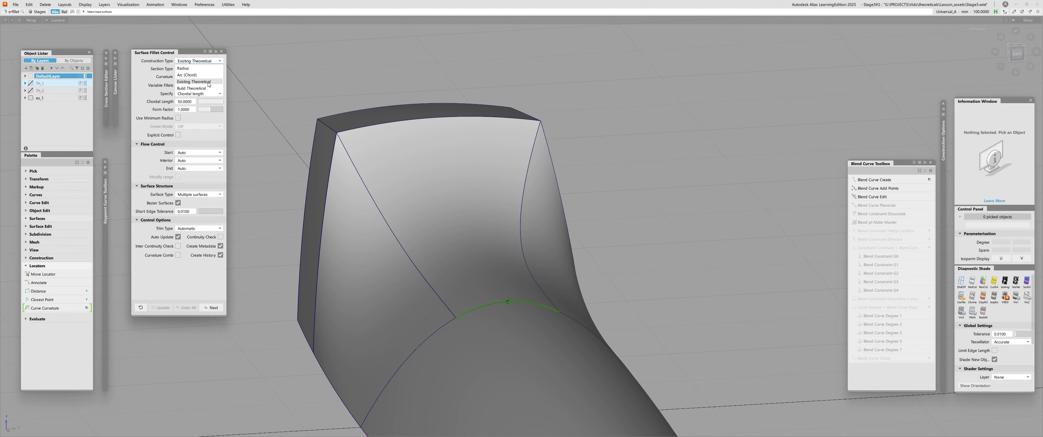
{"action": "left_click", "coordinate": [196, 75]}
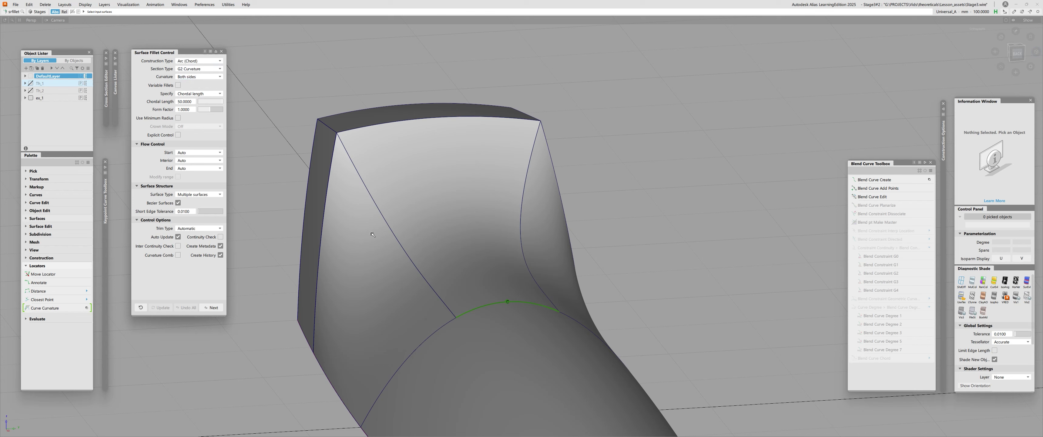
{"action": "left_click", "coordinate": [374, 318]}
{"action": "left_click", "coordinate": [467, 253]}
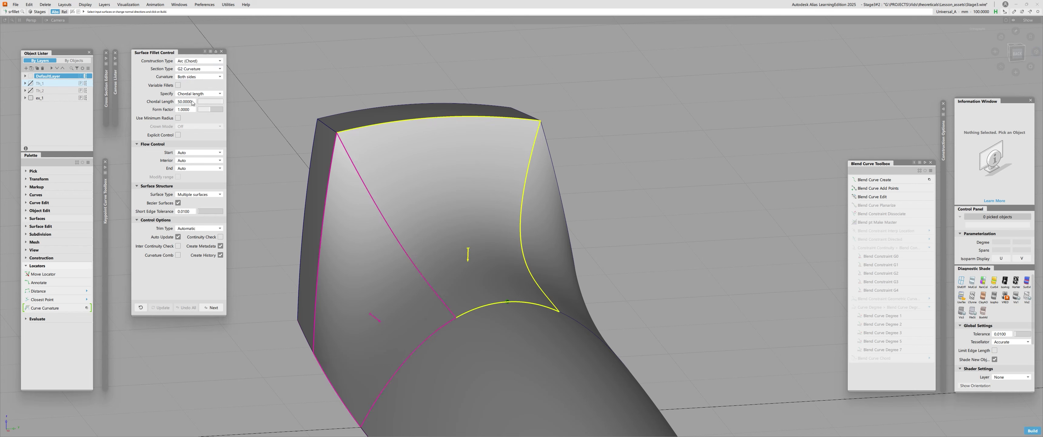
{"action": "double_click", "coordinate": [186, 101]}
{"action": "type", "text": "40"}
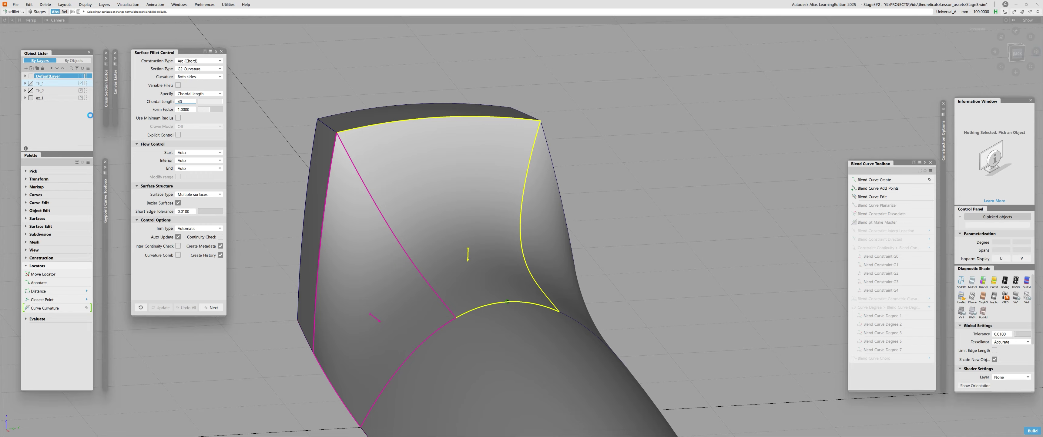
{"action": "key", "text": "Return"}
{"action": "left_click_drag", "start_coordinate": [365, 242], "coordinate": [384, 230], "text": "alt+shift"}
{"action": "left_click_drag", "start_coordinate": [371, 198], "coordinate": [425, 258], "text": "alt+shift"}
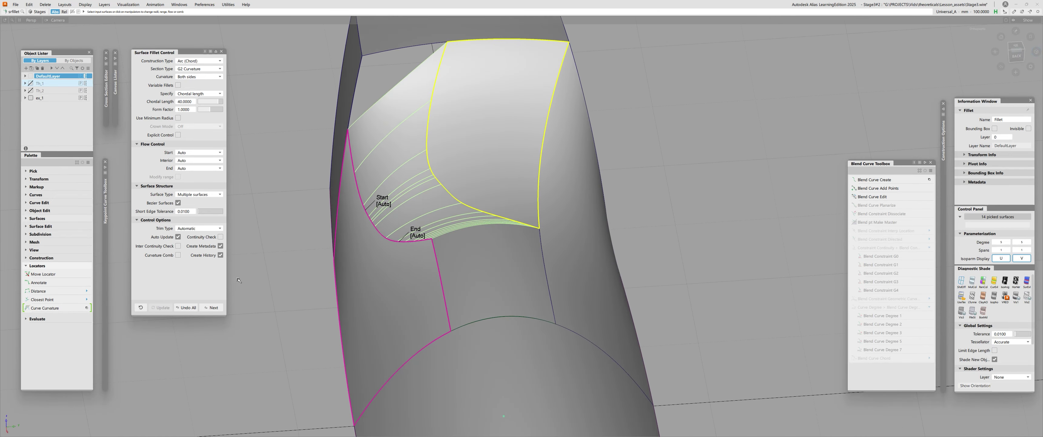
{"action": "left_click", "coordinate": [187, 307]}
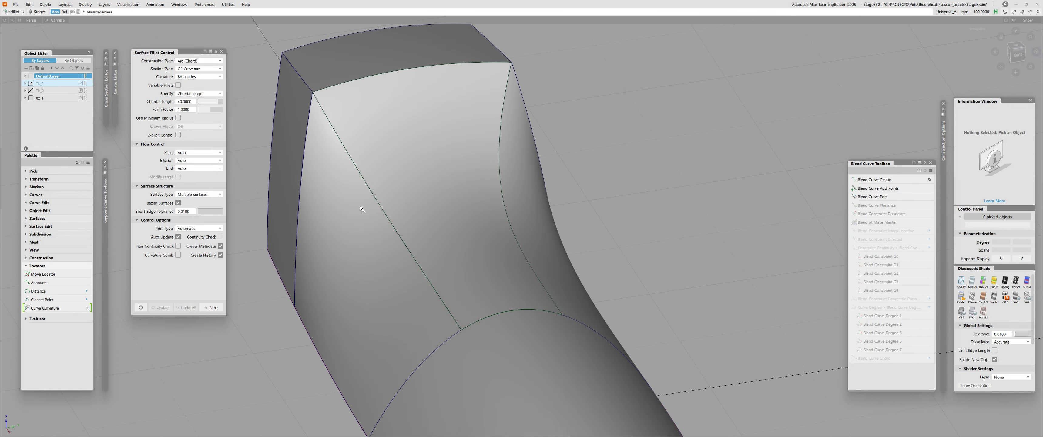
Build an Existing Theoretical surface fillet between the side surface and the Square patch
{"action": "left_click", "coordinate": [208, 69]}
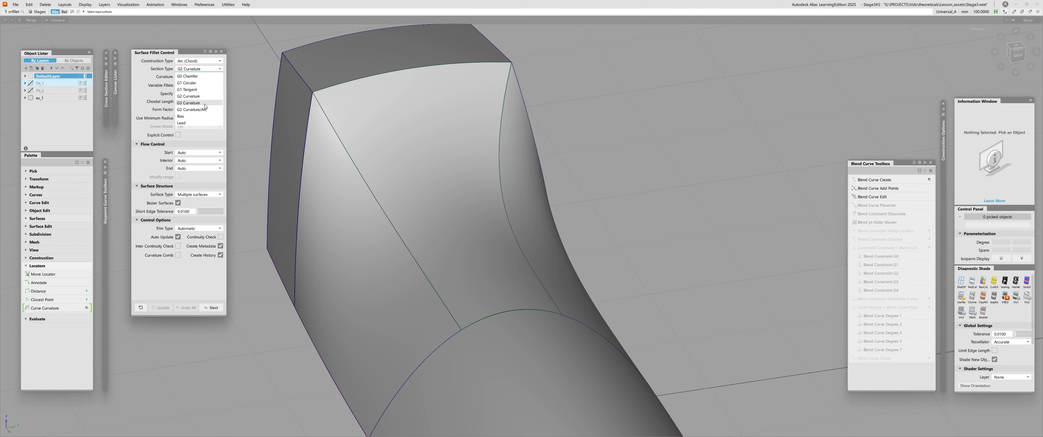
{"action": "left_click", "coordinate": [199, 61]}
{"action": "left_click", "coordinate": [198, 61]}
{"action": "left_click", "coordinate": [201, 81]}
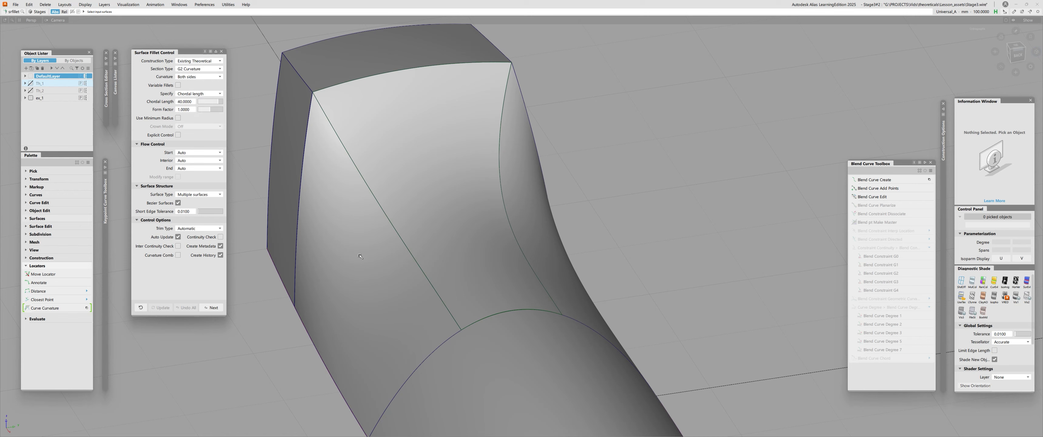
{"action": "left_click", "coordinate": [360, 256]}
{"action": "left_click", "coordinate": [421, 193]}
{"action": "key", "text": "space"}
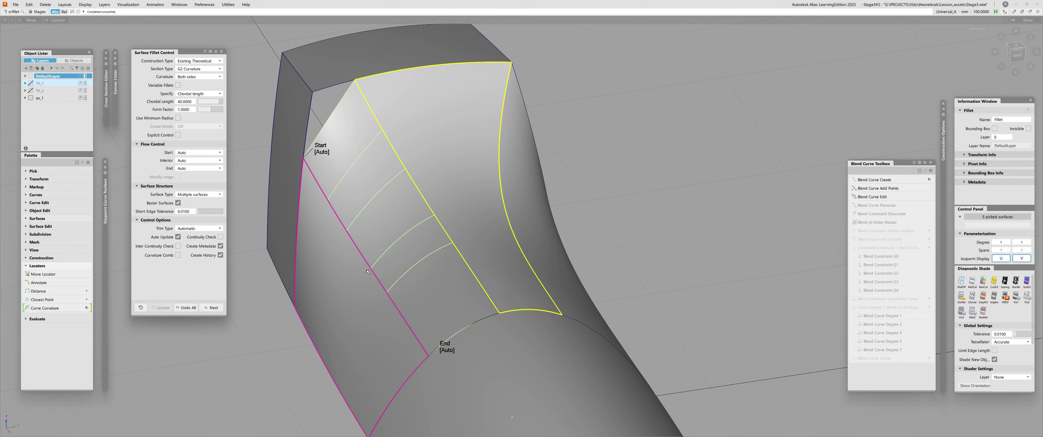
Set the fillet's start flow control to Edge align
{"action": "left_click_drag", "start_coordinate": [391, 249], "coordinate": [371, 208], "text": "alt+shift"}
{"action": "left_click", "coordinate": [335, 183]}
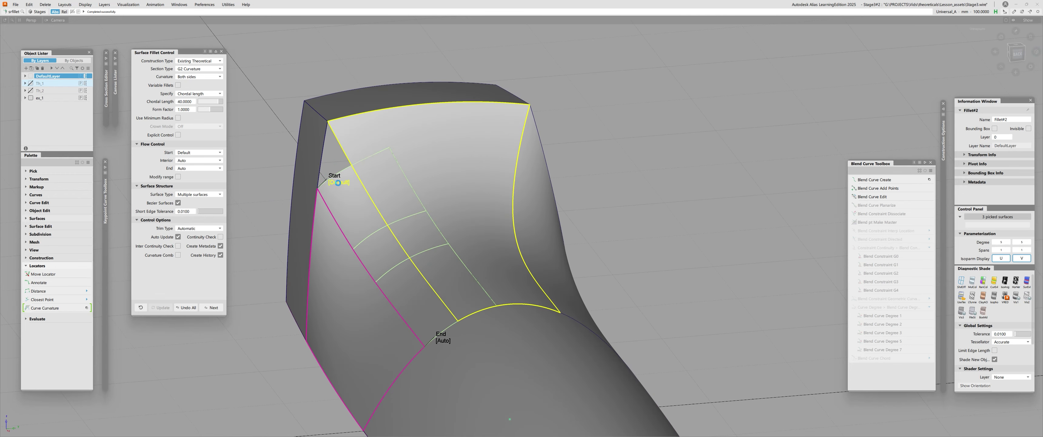
{"action": "left_click", "coordinate": [337, 185]}
{"action": "left_click", "coordinate": [338, 185]}
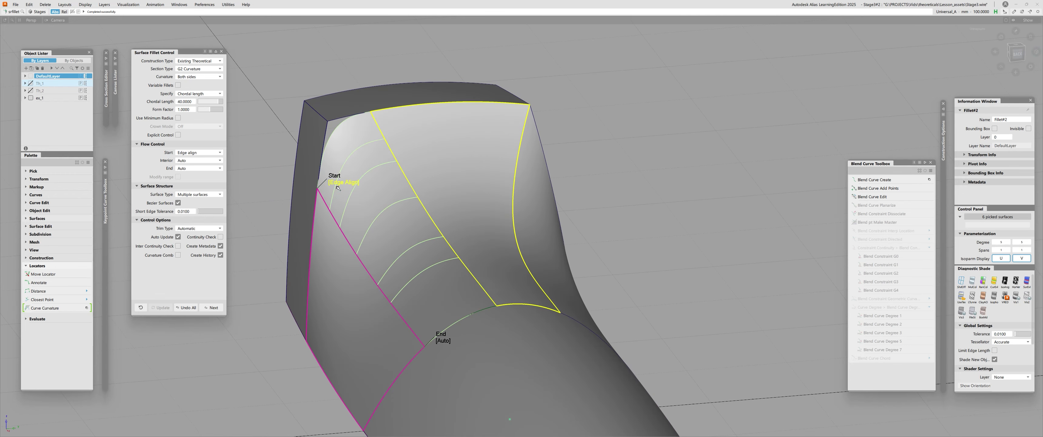
Display the control vertices of the fillet and its two parent surfaces, and examine how the rows flow together
{"action": "left_click_drag", "start_coordinate": [398, 219], "coordinate": [419, 235], "text": "alt+shift"}
{"action": "left_click", "coordinate": [478, 227]}
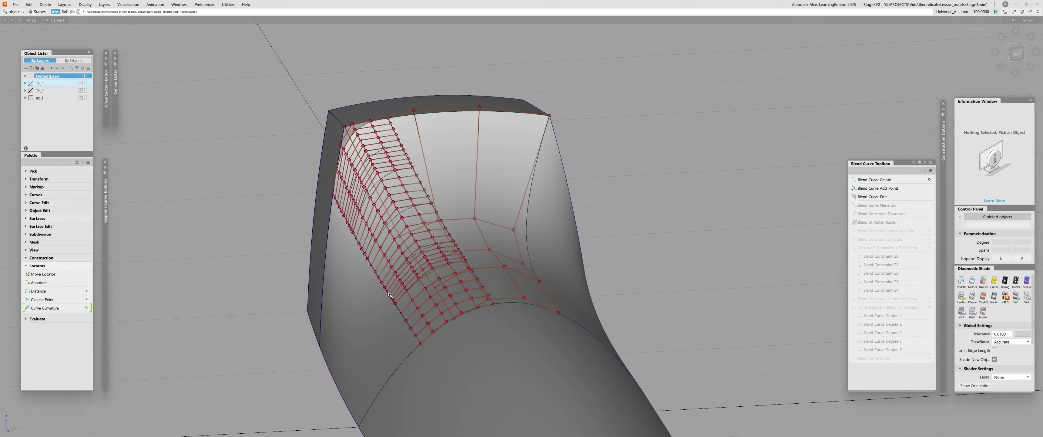
{"action": "left_click", "coordinate": [358, 295]}
{"action": "right_click_drag", "start_coordinate": [383, 255], "coordinate": [417, 275], "text": "alt+shift"}
{"action": "left_click_drag", "start_coordinate": [418, 287], "coordinate": [416, 272], "text": "alt+shift"}
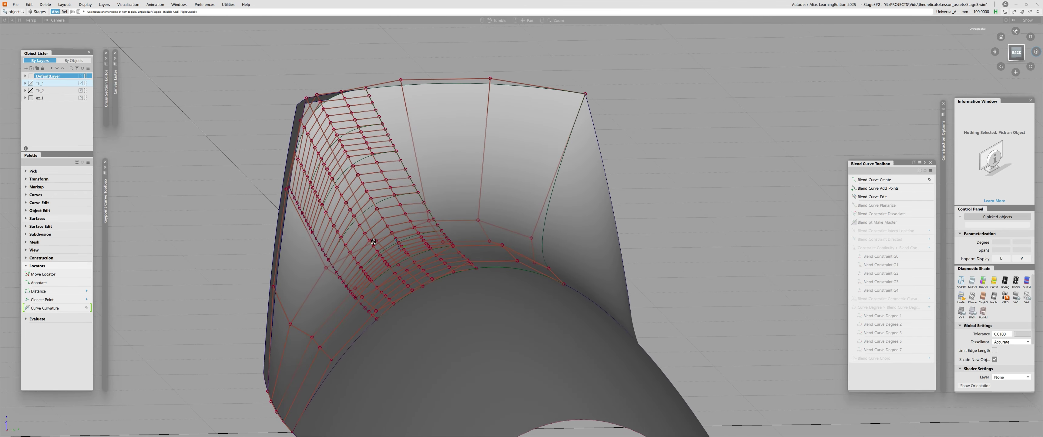
{"action": "left_click_drag", "start_coordinate": [374, 242], "coordinate": [326, 194], "text": "alt+shift"}
{"action": "left_click_drag", "start_coordinate": [457, 332], "coordinate": [454, 246], "text": "alt+shift"}
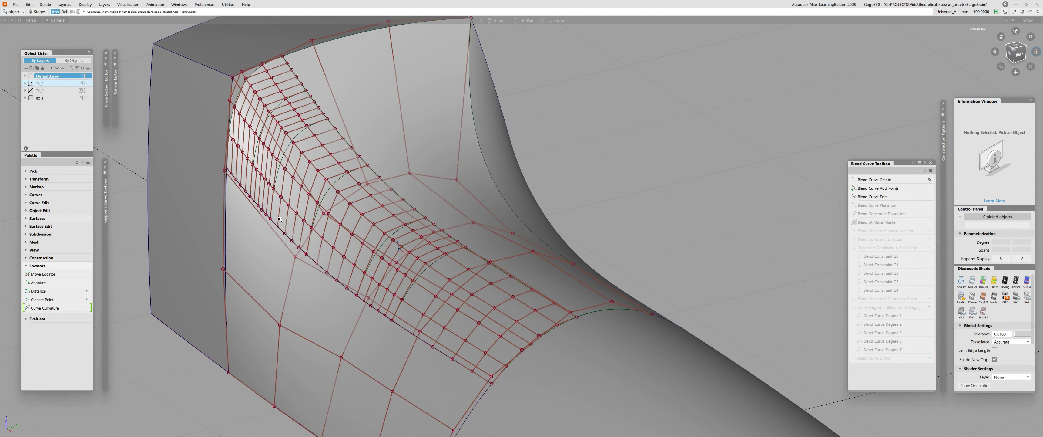
{"action": "left_click_drag", "start_coordinate": [316, 275], "coordinate": [283, 233], "text": "alt+shift"}
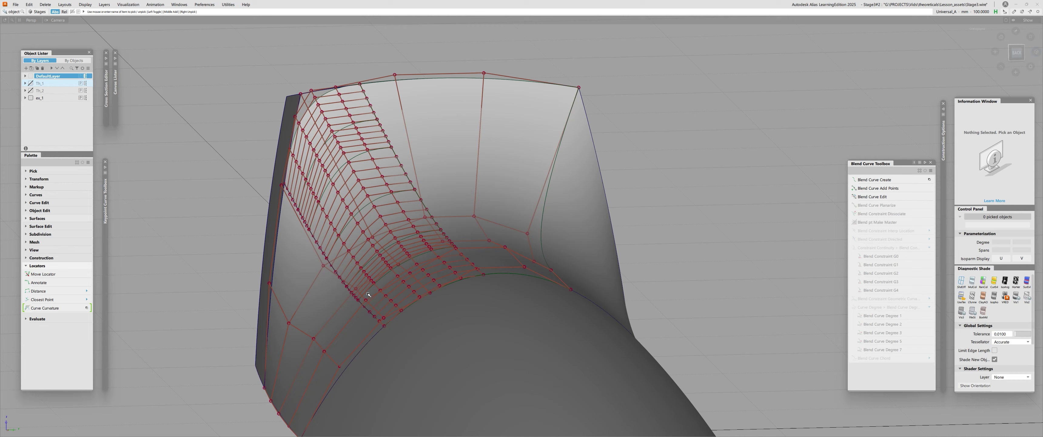
Hide the control vertices of the side surface and the Square patch, leaving only those of the fillet shown
{"action": "left_click", "coordinate": [368, 295]}
{"action": "left_click", "coordinate": [409, 226]}
{"action": "left_click_drag", "start_coordinate": [365, 227], "coordinate": [365, 264], "text": "alt+shift"}
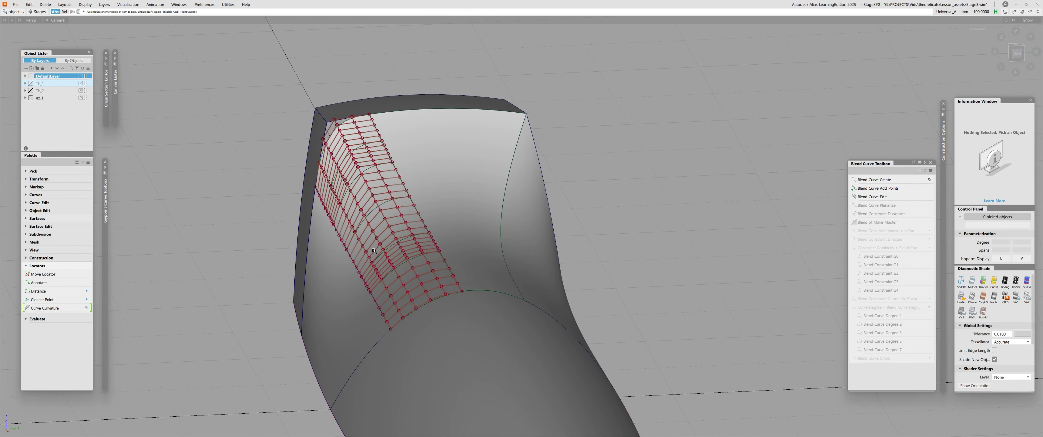
Reopen the theoretical fillet for editing and undo it to restore the untrimmed side surface and Square patch
{"action": "key", "text": "ctrl+f"}
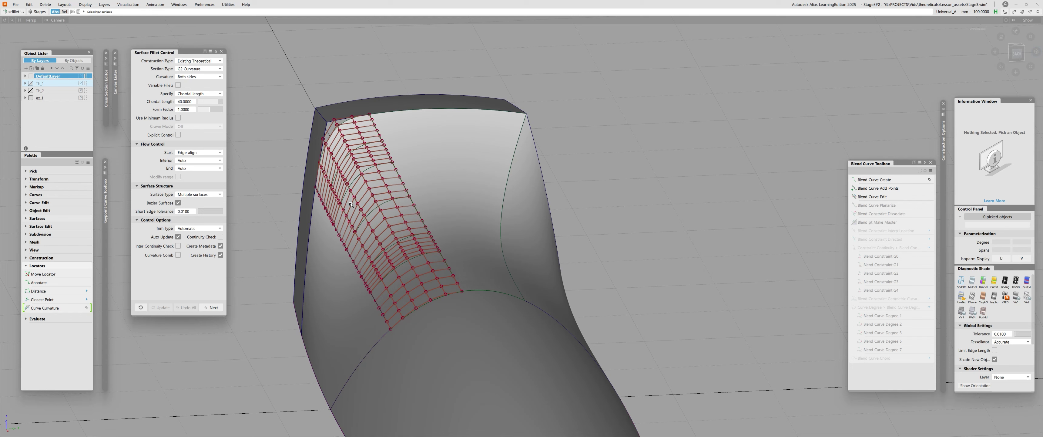
{"action": "left_click", "coordinate": [139, 307]}
{"action": "left_click", "coordinate": [495, 281]}
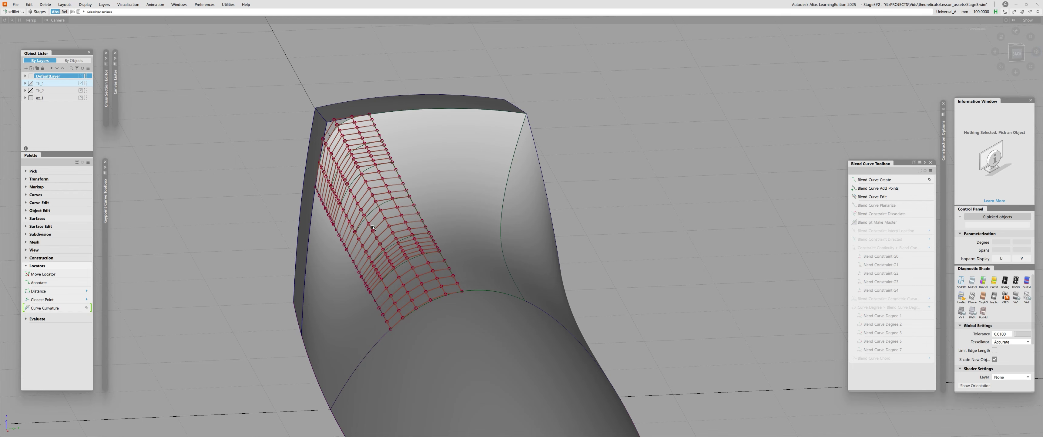
{"action": "left_click", "coordinate": [370, 196]}
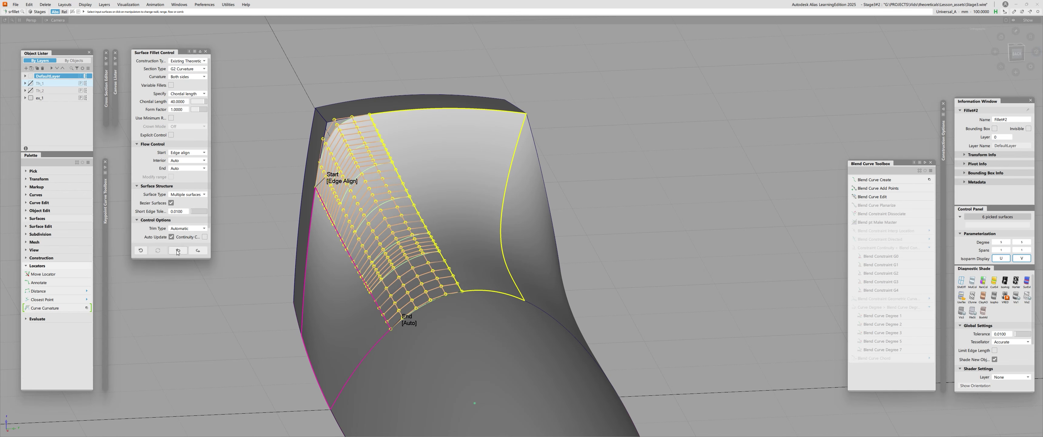
{"action": "left_click", "coordinate": [177, 251]}
{"action": "left_click_drag", "start_coordinate": [227, 276], "coordinate": [331, 317], "text": "alt+shift"}
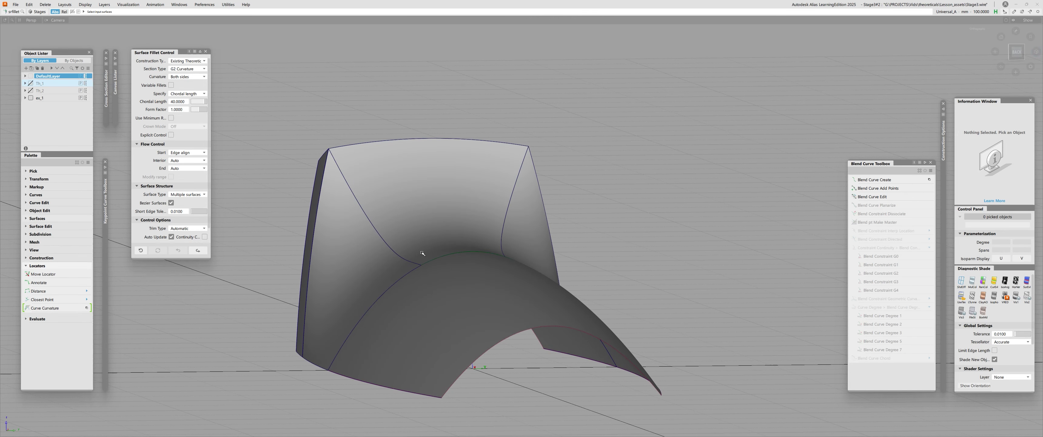
Collapse the Blend Curve Toolbox and find and start the Freeform Blend tool with the search term "ffb"
{"action": "left_click", "coordinate": [925, 163]}
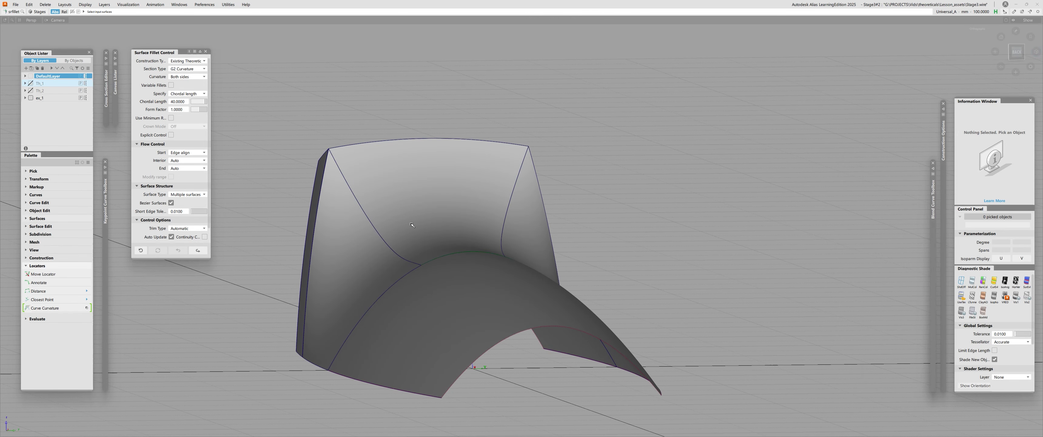
{"action": "left_click_drag", "start_coordinate": [397, 243], "coordinate": [399, 243], "text": "alt+shift"}
{"action": "right_click_drag", "start_coordinate": [399, 242], "coordinate": [320, 150], "text": "alt+shift"}
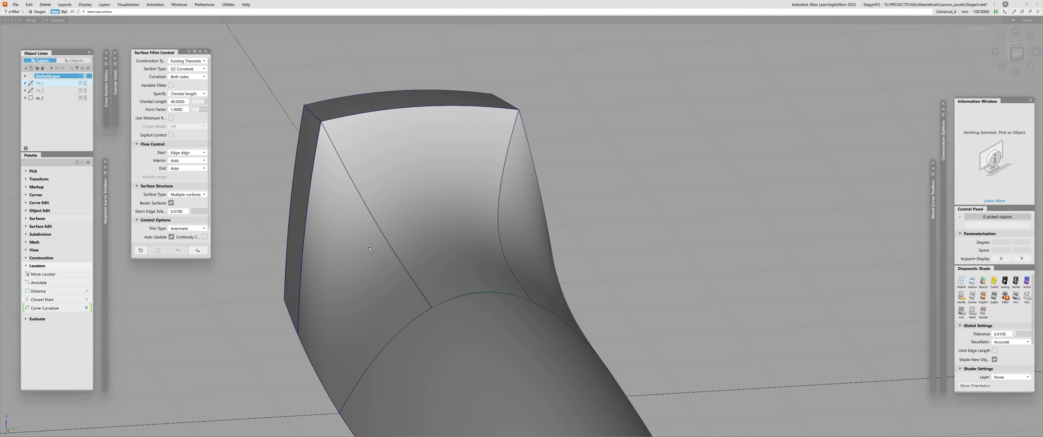
{"action": "key", "text": "ctrl+f"}
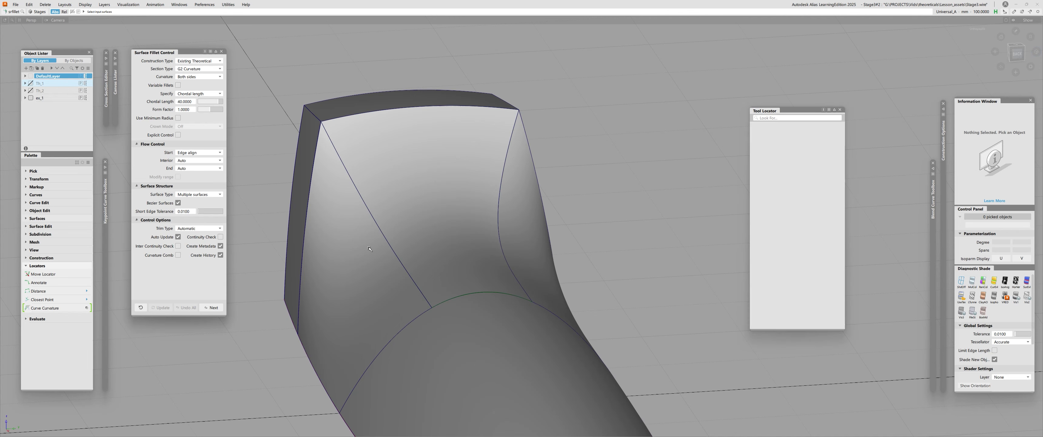
{"action": "left_click", "coordinate": [773, 117]}
{"action": "type", "text": "ffb"}
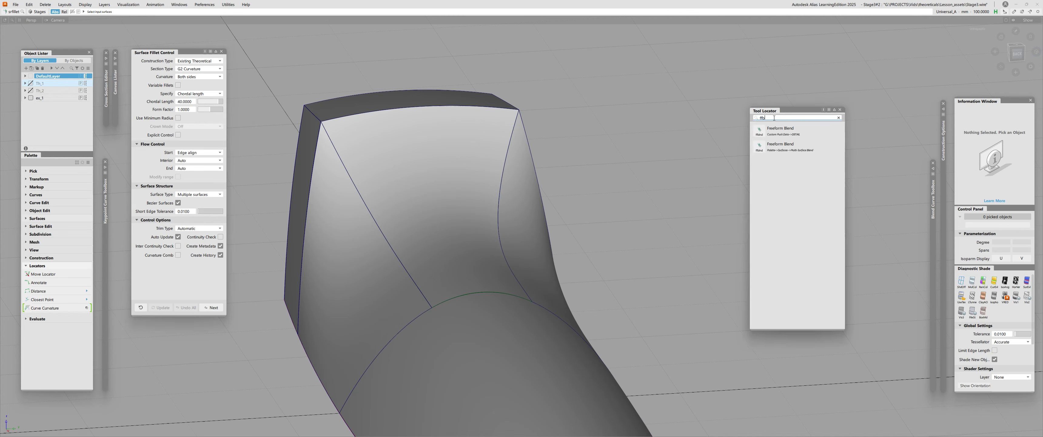
{"action": "left_click", "coordinate": [759, 130]}
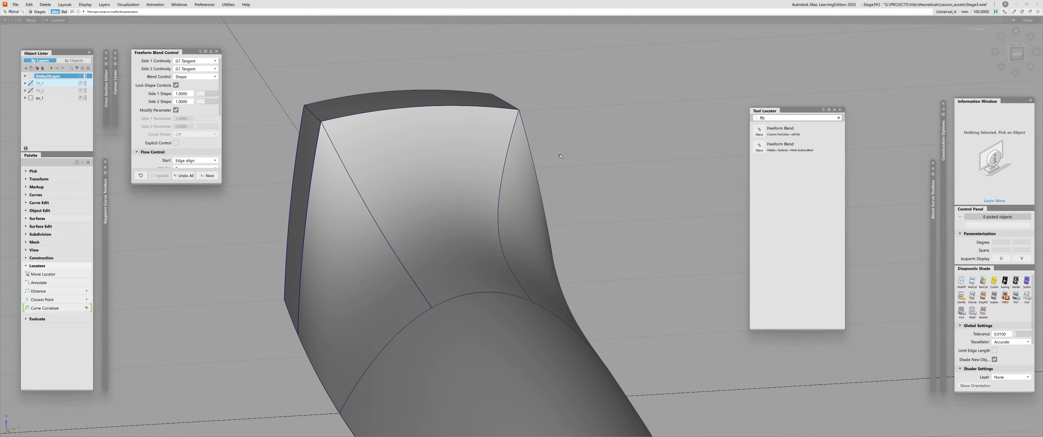
Use the edge shared by the Square patch and side surface for both blend sides, moving Side 1 and Side 2 to parameters about 0.18 and 0.7
{"action": "left_click_drag", "start_coordinate": [442, 233], "coordinate": [397, 191], "text": "alt+shift"}
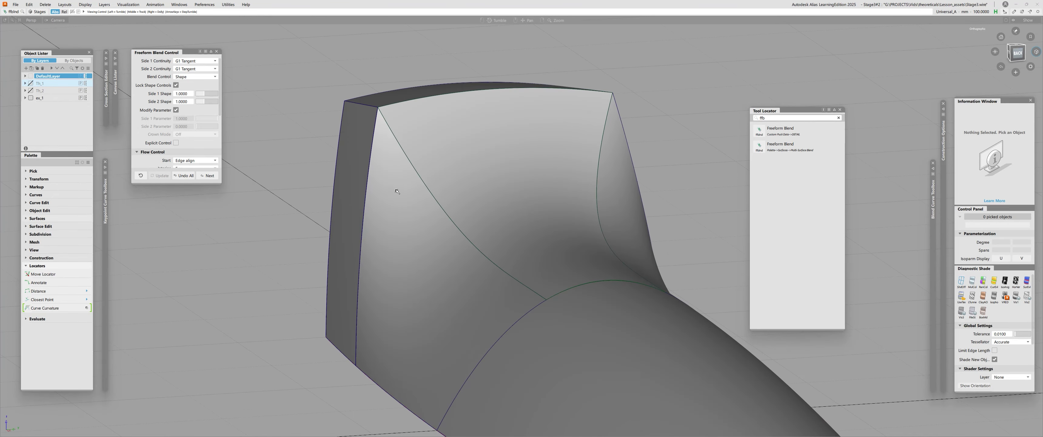
{"action": "left_click", "coordinate": [423, 180]}
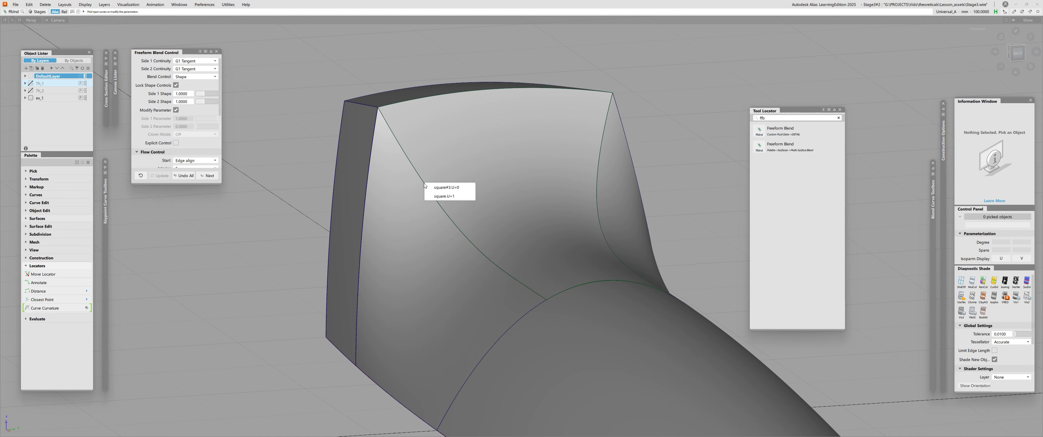
{"action": "left_click", "coordinate": [443, 188]}
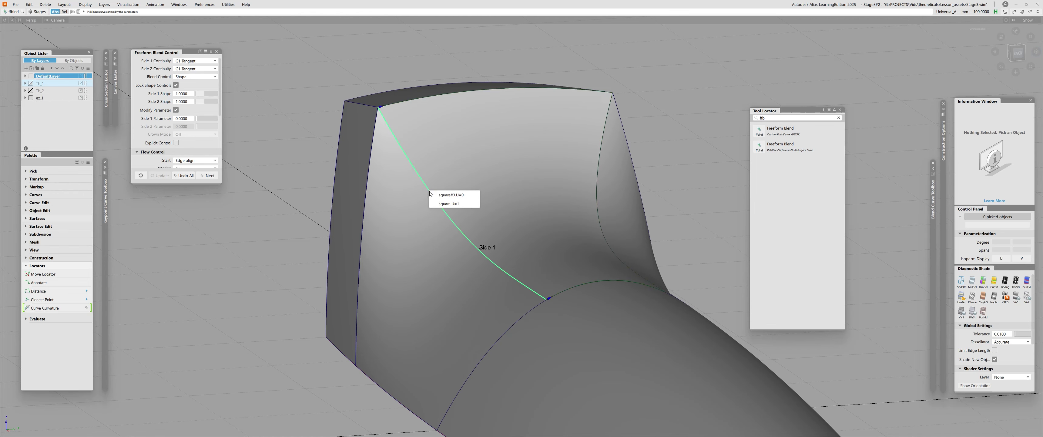
{"action": "left_click_drag", "start_coordinate": [483, 181], "coordinate": [454, 162], "text": "alt+shift"}
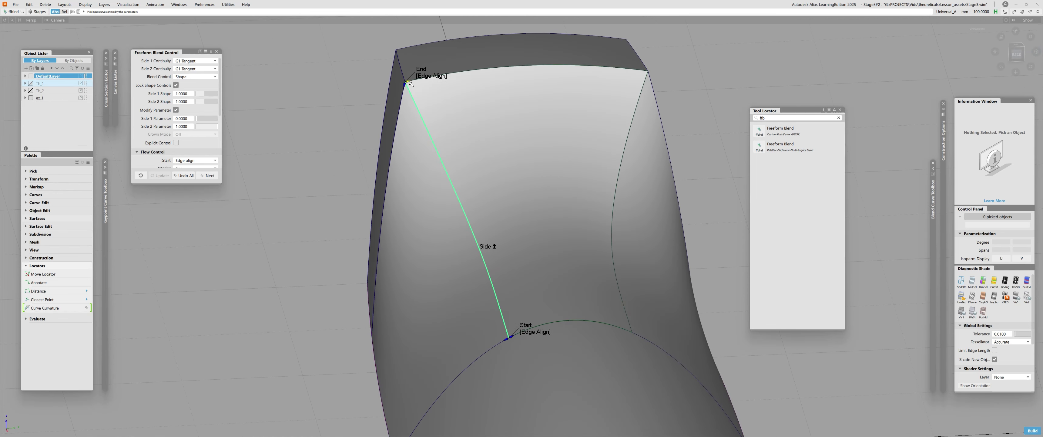
{"action": "left_click", "coordinate": [406, 93]}
{"action": "left_click_drag", "start_coordinate": [407, 93], "coordinate": [390, 194]}
{"action": "mouse_move", "coordinate": [400, 194]}
{"action": "left_mouse_down", "text": "alt+shift"}
{"action": "mouse_move", "coordinate": [423, 202]}
{"action": "mouse_move", "coordinate": [461, 129]}
{"action": "mouse_move", "coordinate": [447, 114]}
{"action": "mouse_move", "coordinate": [319, 212]}
{"action": "mouse_move", "coordinate": [409, 208]}
{"action": "left_mouse_up", "text": "alt+shift"}
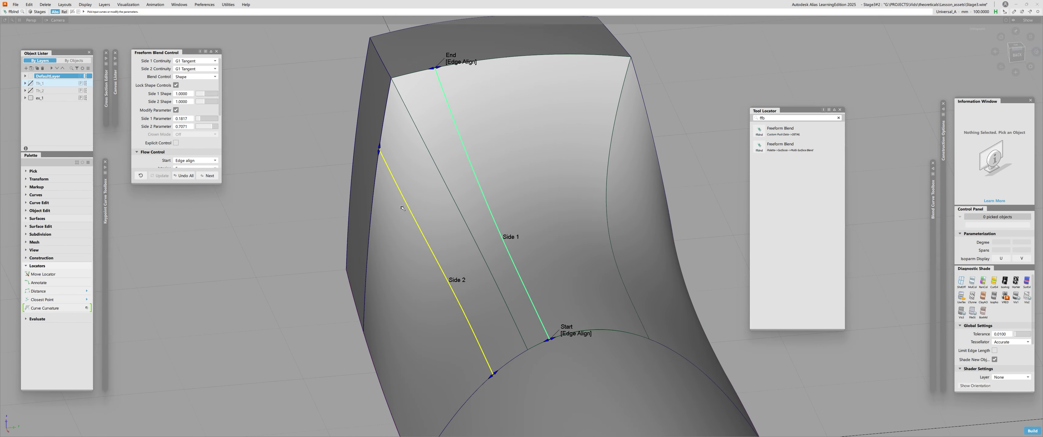
Set both sides of the freeform blend to G2 Curvature with a shape value of 1.3 and build it
{"action": "left_click", "coordinate": [196, 63]}
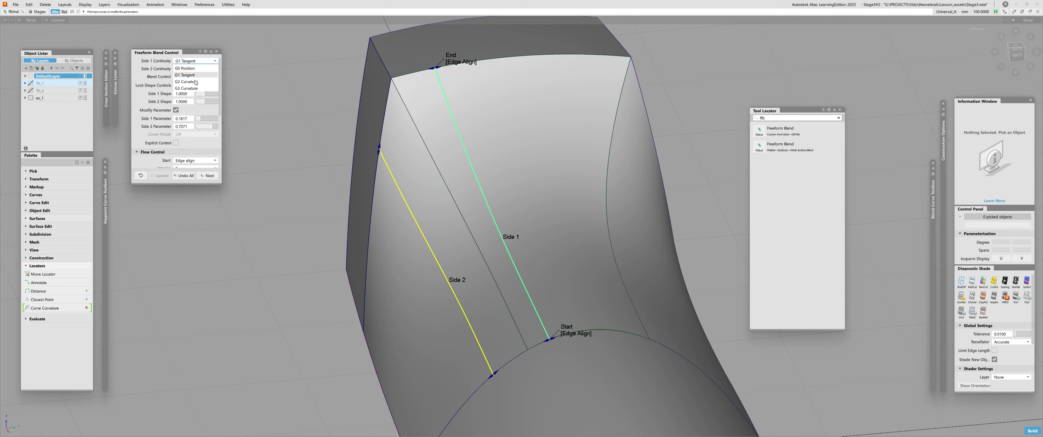
{"action": "left_click", "coordinate": [195, 78]}
{"action": "left_click", "coordinate": [196, 68]}
{"action": "left_click", "coordinate": [197, 87]}
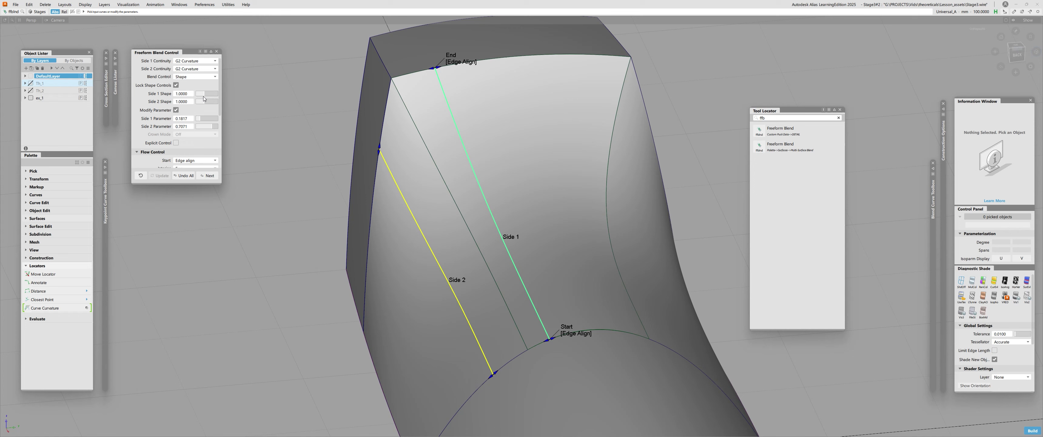
{"action": "left_click_drag", "start_coordinate": [206, 97], "coordinate": [207, 95]}
{"action": "left_click_drag", "start_coordinate": [480, 194], "coordinate": [454, 180], "text": "alt+shift"}
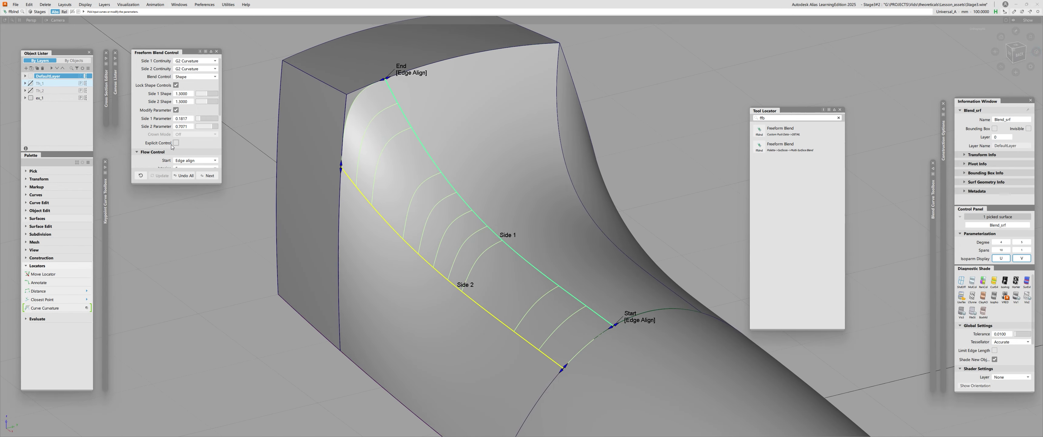
Turn on Bezier Surfaces for the freeform blend and finish the blend
{"action": "scroll", "coordinate": [174, 147], "scroll_direction": "down", "scroll_amount": 5}
{"action": "left_click", "coordinate": [175, 155]}
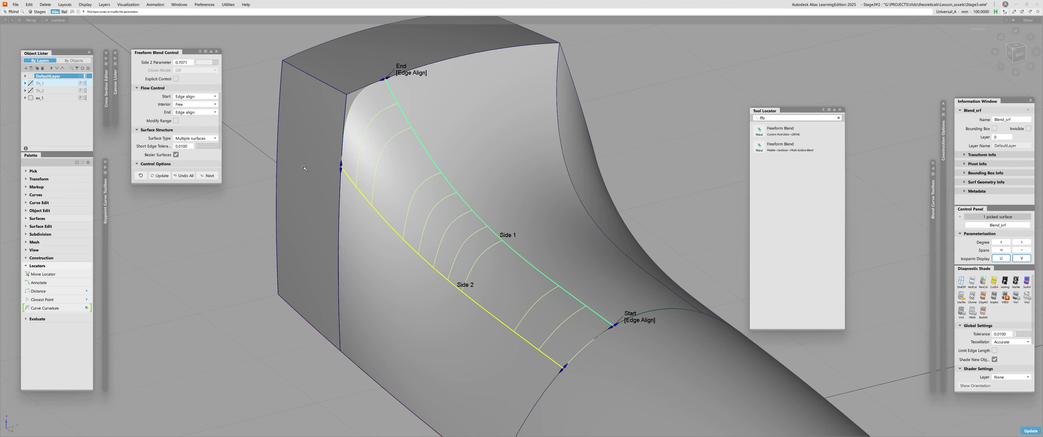
{"action": "left_click_drag", "start_coordinate": [450, 182], "coordinate": [420, 207], "text": "alt+shift"}
{"action": "key", "text": "space"}
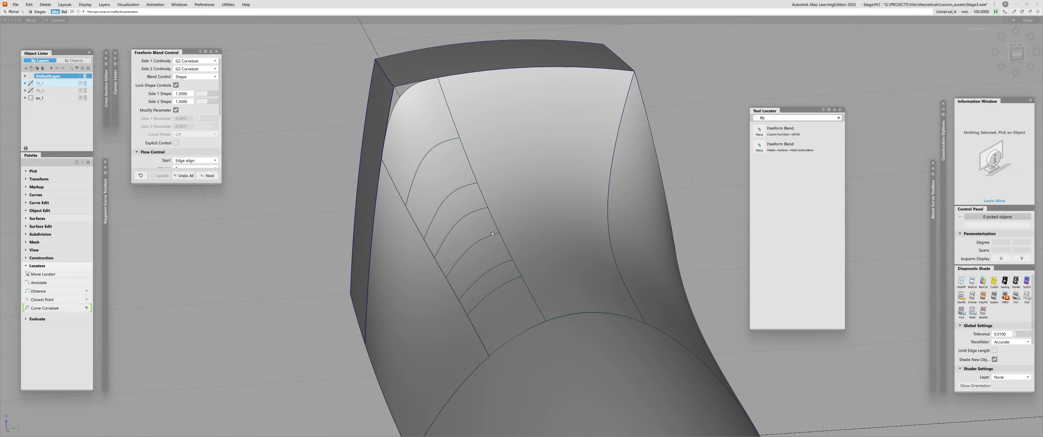
Apply zebra stripe shading and examine how the highlights flow across the new blend
{"action": "left_click", "coordinate": [1016, 280]}
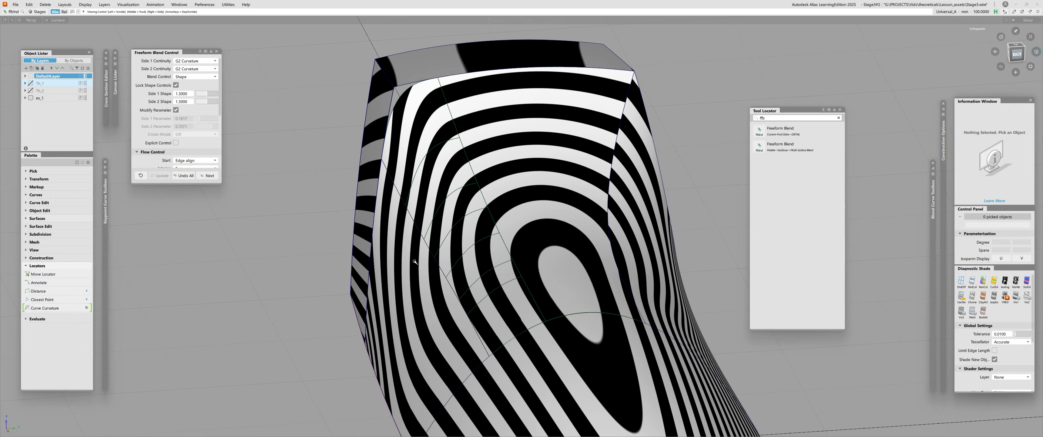
{"action": "left_click_drag", "start_coordinate": [478, 283], "coordinate": [447, 272], "text": "alt+shift"}
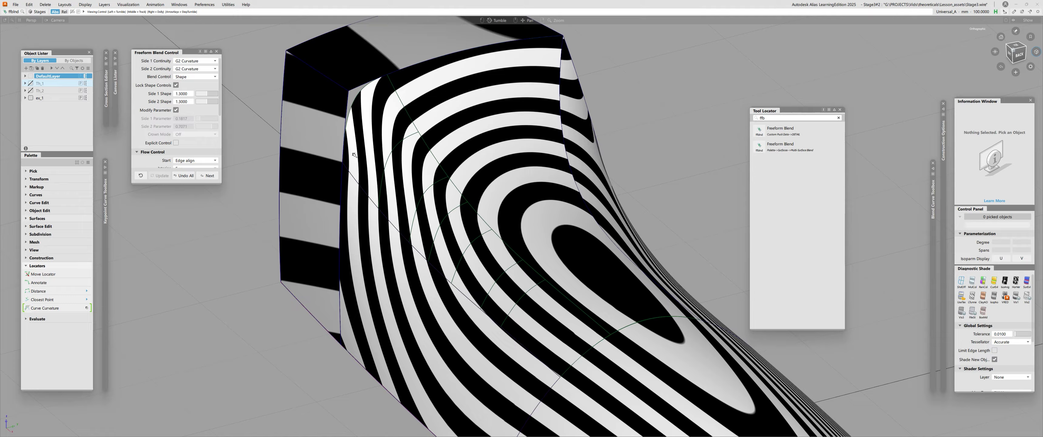
{"action": "left_click_drag", "start_coordinate": [354, 155], "coordinate": [396, 206], "text": "alt+shift"}
{"action": "left_click_drag", "start_coordinate": [398, 236], "coordinate": [431, 221], "text": "alt+shift"}
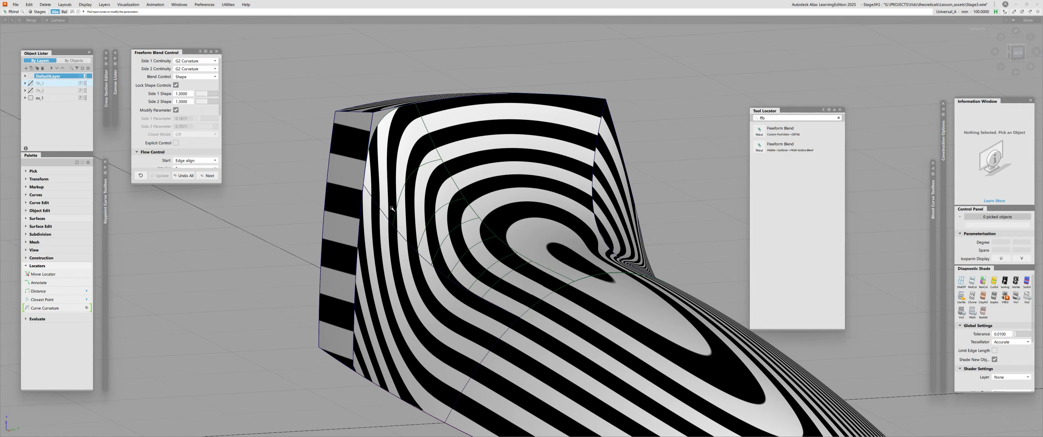
{"action": "key", "text": "alt+shift"}
{"action": "left_click_drag", "start_coordinate": [379, 262], "coordinate": [430, 271], "text": "alt+shift"}
Pick and deselect the side surface, and examine the zebra highlights along the blend's boundaries from several angles
{"action": "left_click", "coordinate": [410, 292]}
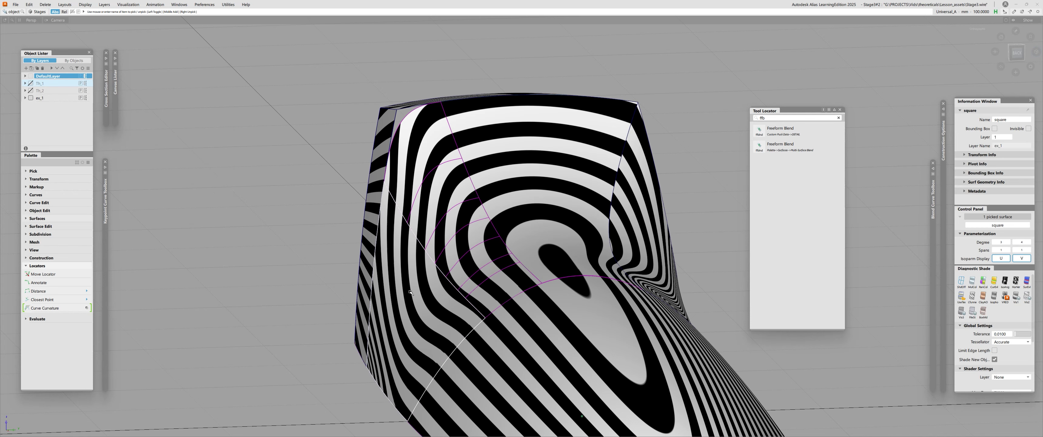
{"action": "left_click", "coordinate": [410, 291]}
{"action": "left_click", "coordinate": [536, 151]}
{"action": "left_click", "coordinate": [537, 151]}
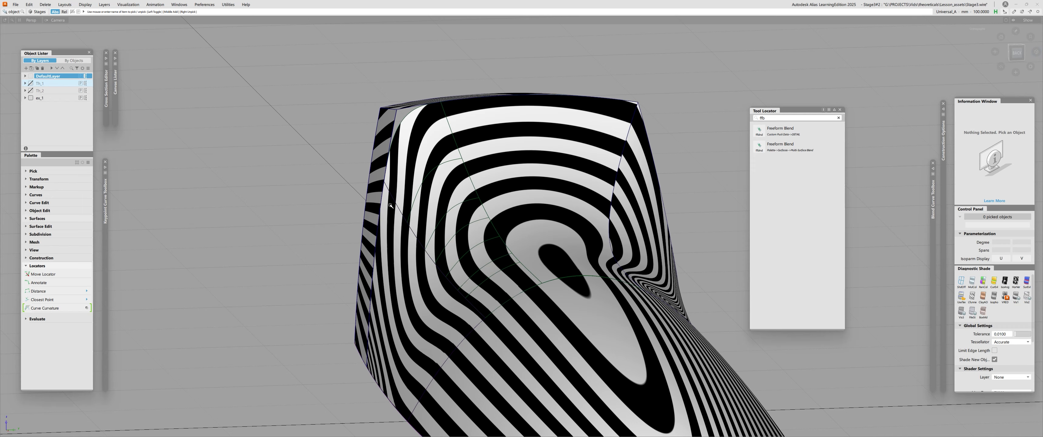
{"action": "left_click_drag", "start_coordinate": [391, 205], "coordinate": [397, 229], "text": "alt+shift"}
{"action": "left_click", "coordinate": [281, 251]}
{"action": "left_click_drag", "start_coordinate": [281, 250], "coordinate": [279, 213], "text": "alt+shift"}
{"action": "left_click", "coordinate": [271, 213]}
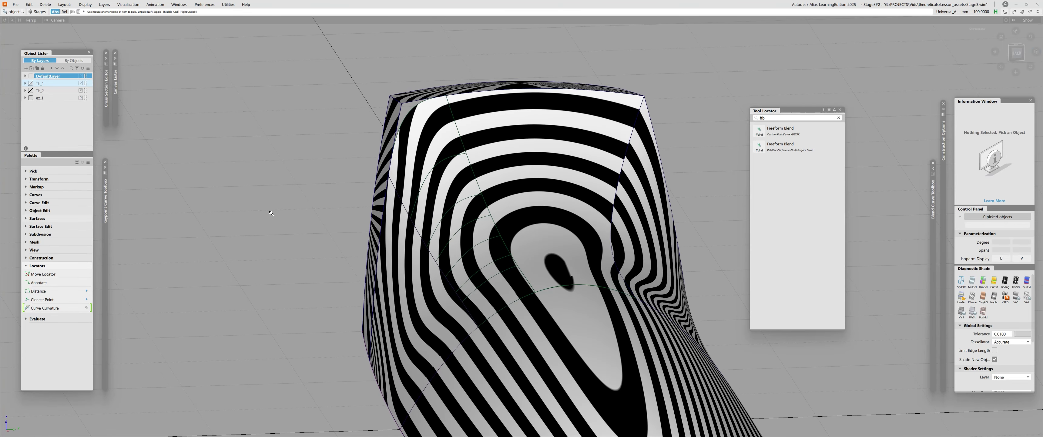
{"action": "left_click_drag", "start_coordinate": [271, 213], "coordinate": [422, 224], "text": "alt+shift"}
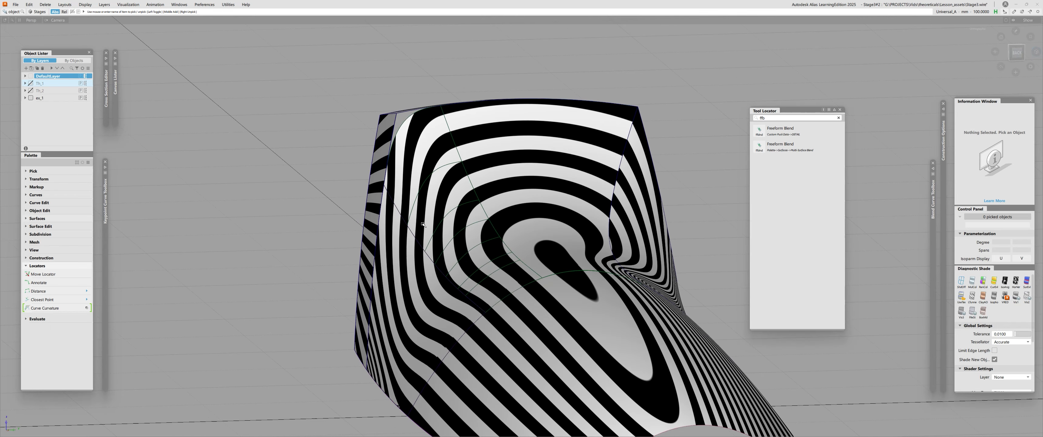
Reopen the freeform blend, turn on Auto Update, and widen it by moving Side 1 to about 0.26 and Side 2 to about 0.62
{"action": "double_click", "coordinate": [423, 187]}
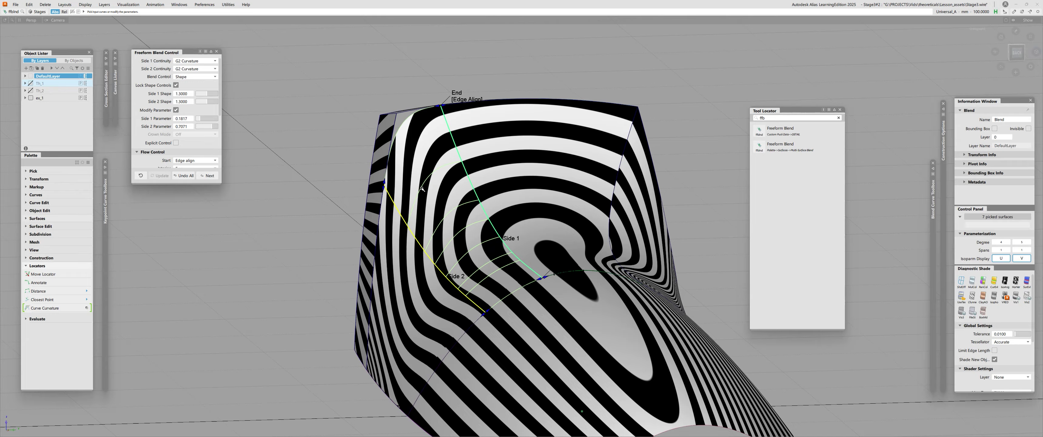
{"action": "left_click_drag", "start_coordinate": [365, 165], "coordinate": [379, 247], "text": "alt+shift"}
{"action": "left_click_drag", "start_coordinate": [384, 191], "coordinate": [386, 189]}
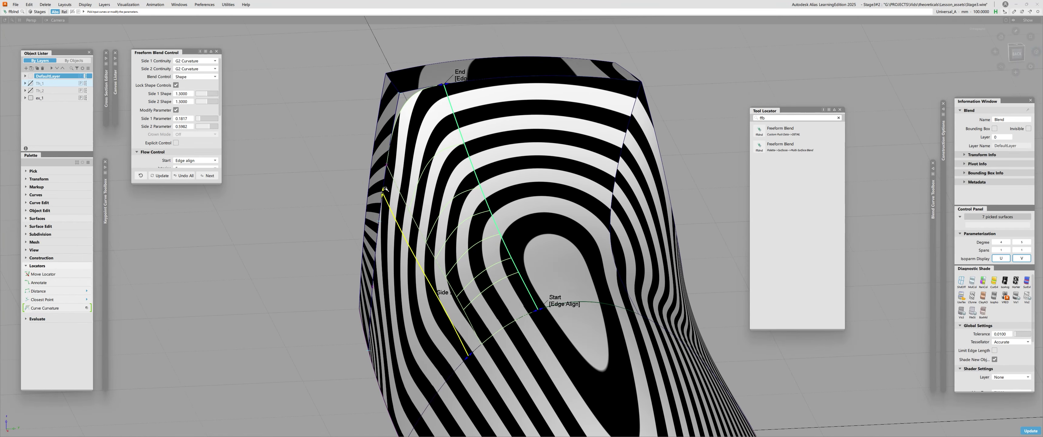
{"action": "scroll", "coordinate": [175, 146], "scroll_direction": "down", "scroll_amount": 5}
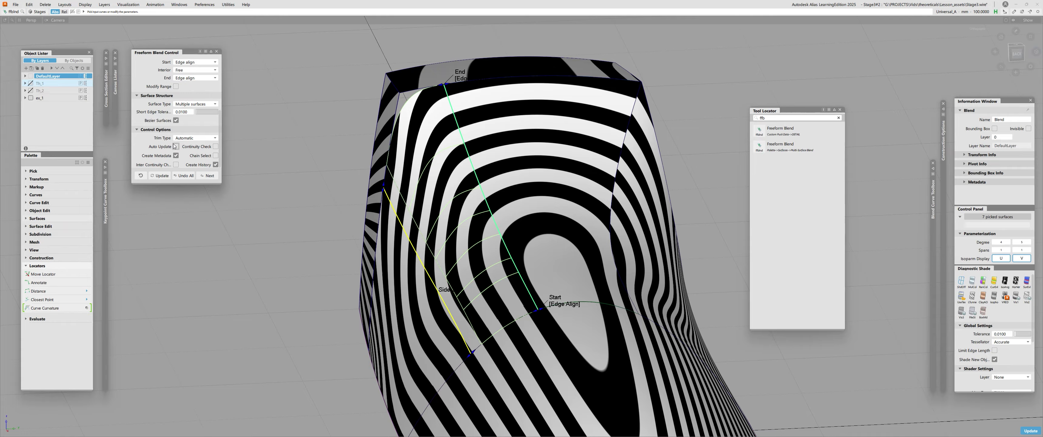
{"action": "left_click", "coordinate": [175, 145]}
{"action": "left_click_drag", "start_coordinate": [444, 172], "coordinate": [440, 144], "text": "alt+shift"}
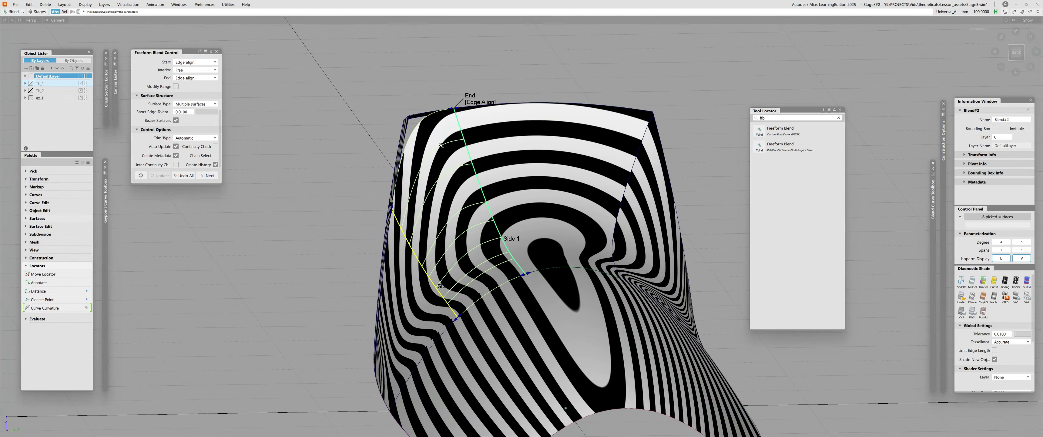
{"action": "left_click_drag", "start_coordinate": [453, 107], "coordinate": [477, 107]}
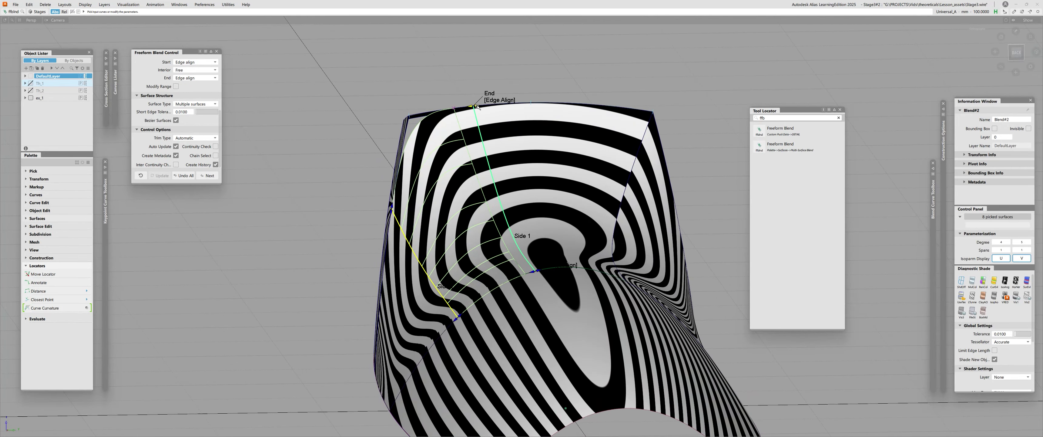
Display the control vertices of the Square patch while the blend stays open for editing
{"action": "left_click_drag", "start_coordinate": [445, 162], "coordinate": [450, 209], "text": "alt+shift"}
{"action": "right_click_drag", "start_coordinate": [450, 208], "coordinate": [388, 227], "text": "alt+shift"}
{"action": "left_click_drag", "start_coordinate": [537, 253], "coordinate": [546, 231], "text": "ctrl+shift"}
{"action": "left_click", "coordinate": [538, 255]}
{"action": "left_click", "coordinate": [531, 248]}
{"action": "left_click", "coordinate": [529, 262]}
{"action": "left_click", "coordinate": [455, 221]}
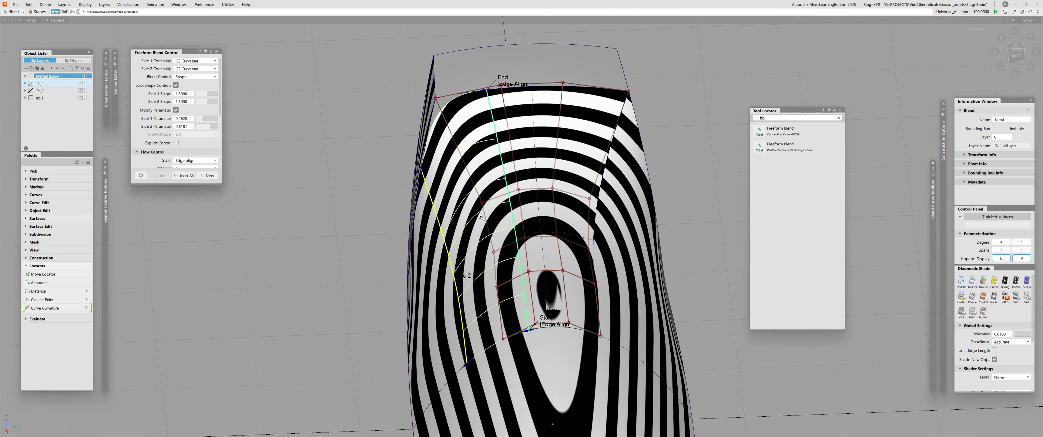
Shift the blend's Side 1 boundary to parameter about 0.31, finish the edit, and check the zebra highlights
{"action": "left_click_drag", "start_coordinate": [455, 221], "coordinate": [453, 212], "text": "alt+shift"}
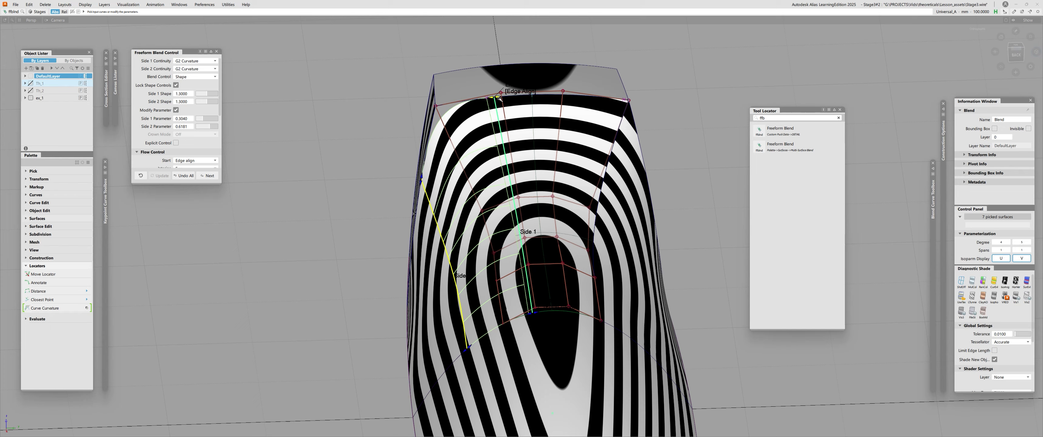
{"action": "left_click_drag", "start_coordinate": [495, 111], "coordinate": [499, 101], "text": "alt+shift"}
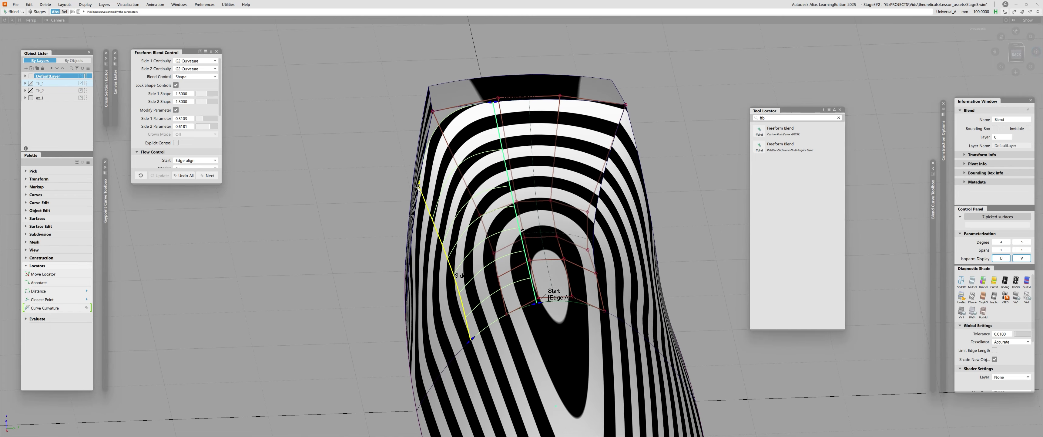
{"action": "left_click_drag", "start_coordinate": [416, 200], "coordinate": [782, 223], "text": "alt+shift"}
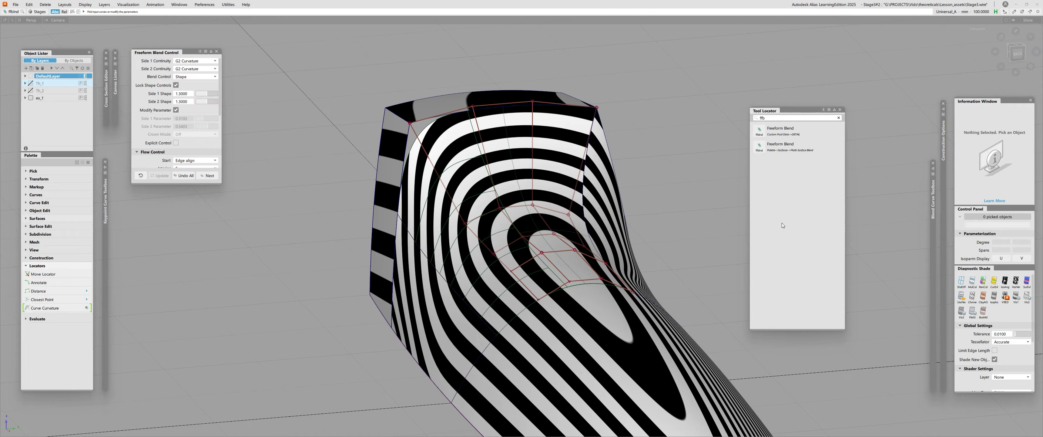
Pick the Square patch's two interior control vertices u1v3 and u2v3 and move them along the surface normal to refine the zebra highlights
{"action": "left_click_drag", "start_coordinate": [511, 195], "coordinate": [408, 249], "text": "ctrl+shift"}
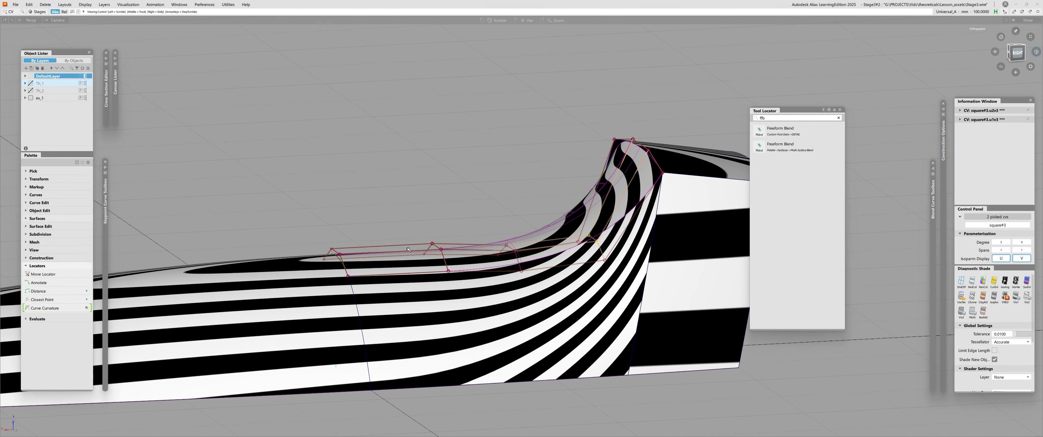
{"action": "left_click_drag", "start_coordinate": [557, 229], "coordinate": [601, 177], "text": "alt+shift"}
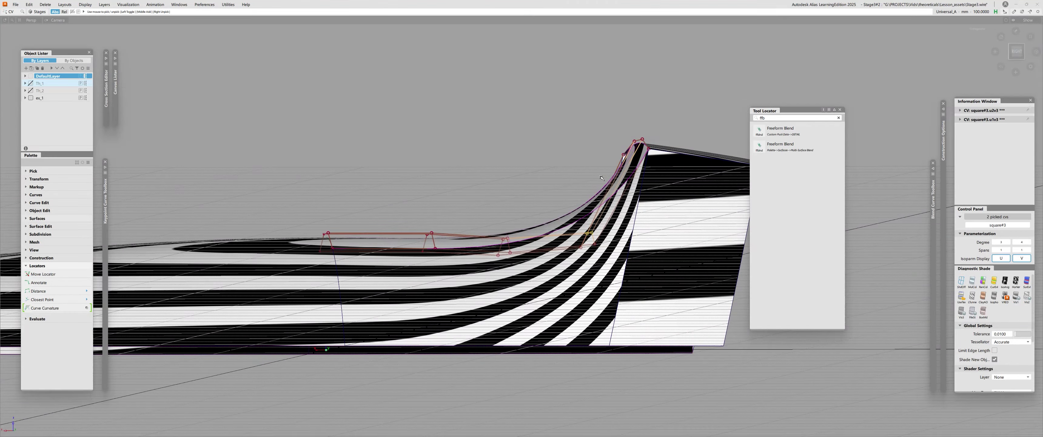
{"action": "left_click_drag", "start_coordinate": [660, 169], "coordinate": [638, 139], "text": "alt+shift"}
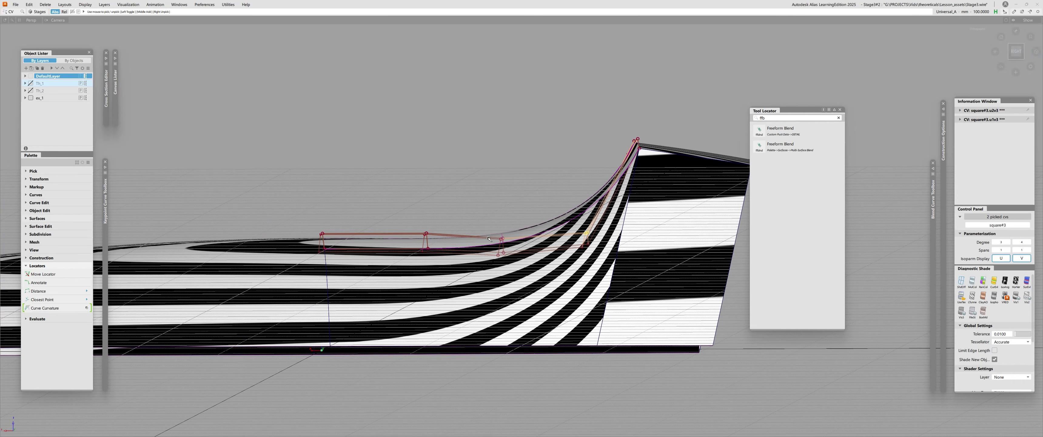
{"action": "left_click_drag", "start_coordinate": [590, 188], "coordinate": [599, 242], "text": "alt+shift"}
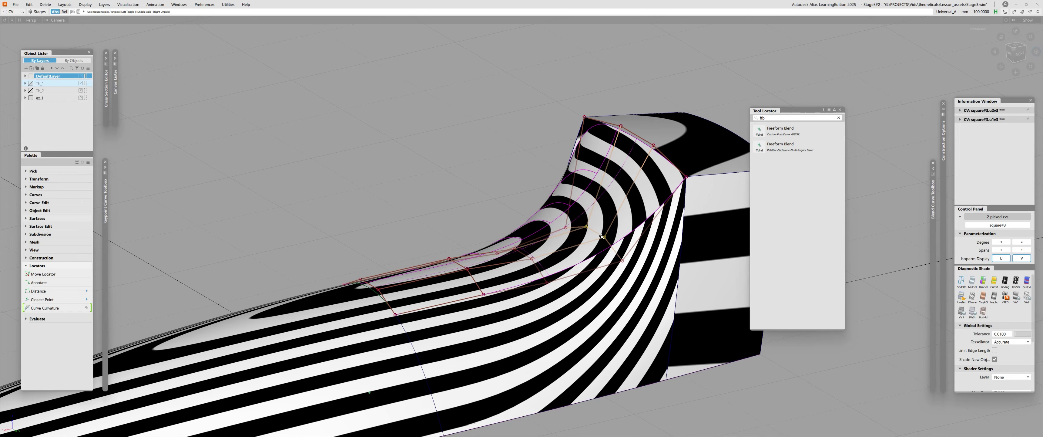
{"action": "left_click_drag", "start_coordinate": [602, 237], "coordinate": [560, 196], "text": "alt+shift"}
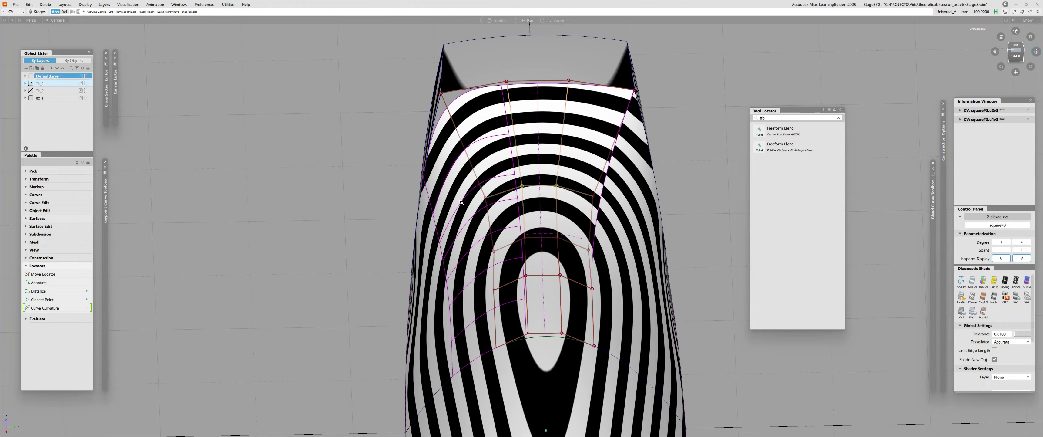
{"action": "left_click_drag", "start_coordinate": [461, 202], "coordinate": [528, 118], "text": "alt+shift"}
{"action": "left_click_drag", "start_coordinate": [387, 187], "coordinate": [134, 320], "text": "alt+shift"}
{"action": "key", "text": "t"}
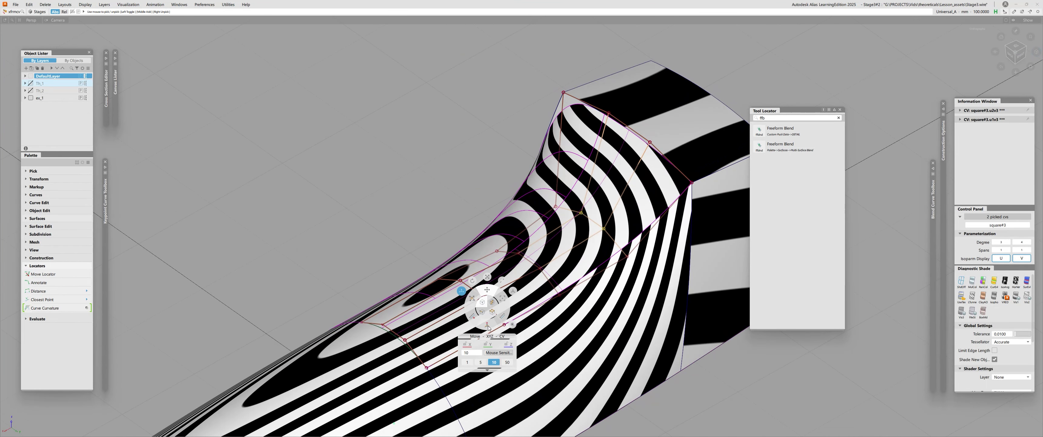
{"action": "left_click", "coordinate": [487, 325]}
{"action": "mouse_move", "coordinate": [487, 326]}
{"action": "left_mouse_down", "text": "alt+shift"}
{"action": "mouse_move", "coordinate": [359, 204]}
{"action": "mouse_move", "coordinate": [396, 180]}
{"action": "mouse_move", "coordinate": [419, 179]}
{"action": "mouse_move", "coordinate": [314, 227]}
{"action": "mouse_move", "coordinate": [513, 251]}
{"action": "mouse_move", "coordinate": [518, 193]}
{"action": "left_mouse_up", "text": "alt+shift"}
{"action": "mouse_move", "coordinate": [498, 157]}
{"action": "left_mouse_down", "text": "alt+shift"}
{"action": "mouse_move", "coordinate": [277, 226]}
{"action": "mouse_move", "coordinate": [486, 161]}
{"action": "left_mouse_up", "text": "alt+shift"}
{"action": "mouse_move", "coordinate": [595, 206]}
{"action": "left_mouse_down"}
{"action": "mouse_move", "coordinate": [623, 205]}
{"action": "mouse_move", "coordinate": [340, 200]}
{"action": "mouse_move", "coordinate": [415, 136]}
{"action": "mouse_move", "coordinate": [284, 146]}
{"action": "mouse_move", "coordinate": [389, 141]}
{"action": "mouse_move", "coordinate": [626, 161]}
{"action": "left_mouse_up"}
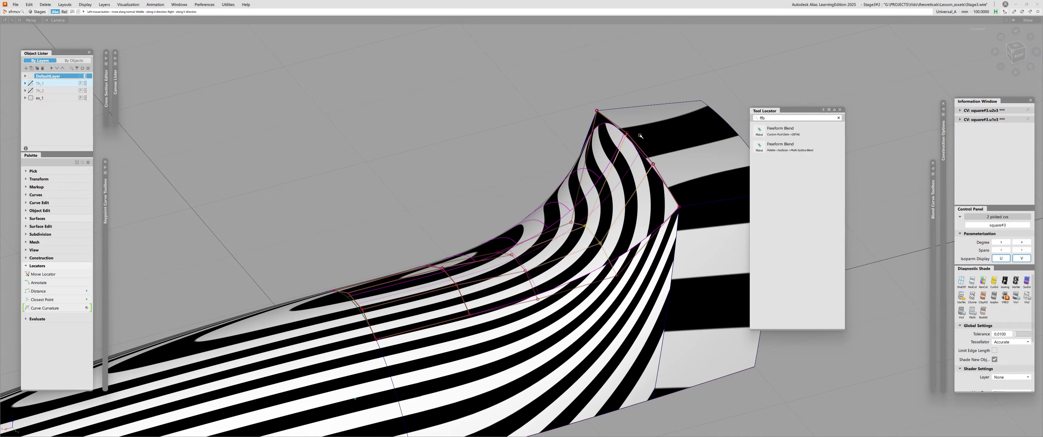
Check the Square patch's zebra highlights from several angles and hide its control vertices
{"action": "left_click_drag", "start_coordinate": [640, 135], "coordinate": [607, 162], "text": "alt+shift"}
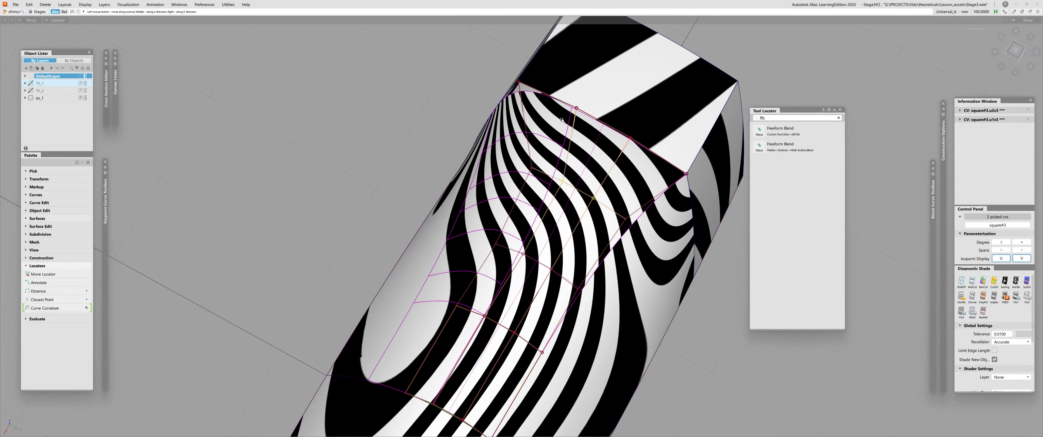
{"action": "left_click_drag", "start_coordinate": [553, 140], "coordinate": [322, 263], "text": "alt+shift"}
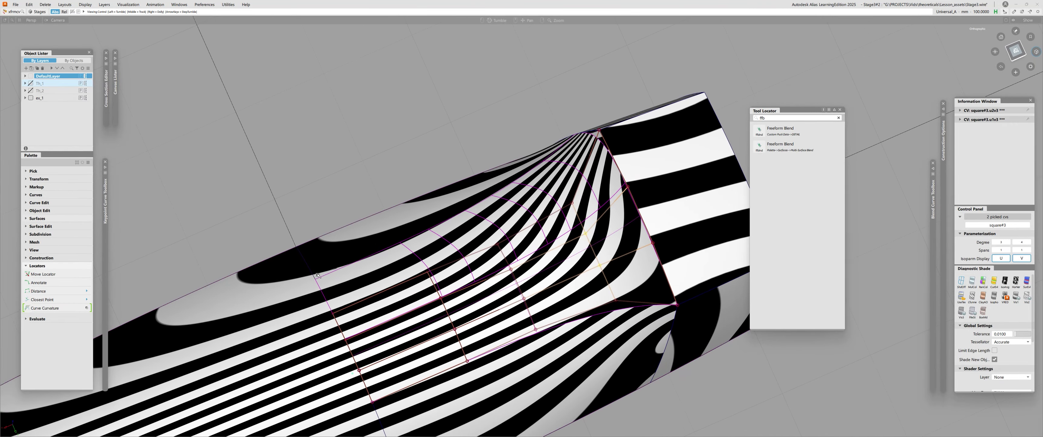
{"action": "left_click_drag", "start_coordinate": [629, 238], "coordinate": [478, 265], "text": "alt+shift"}
{"action": "key", "text": "F2"}
{"action": "left_click", "coordinate": [494, 211]}
{"action": "left_click", "coordinate": [495, 211]}
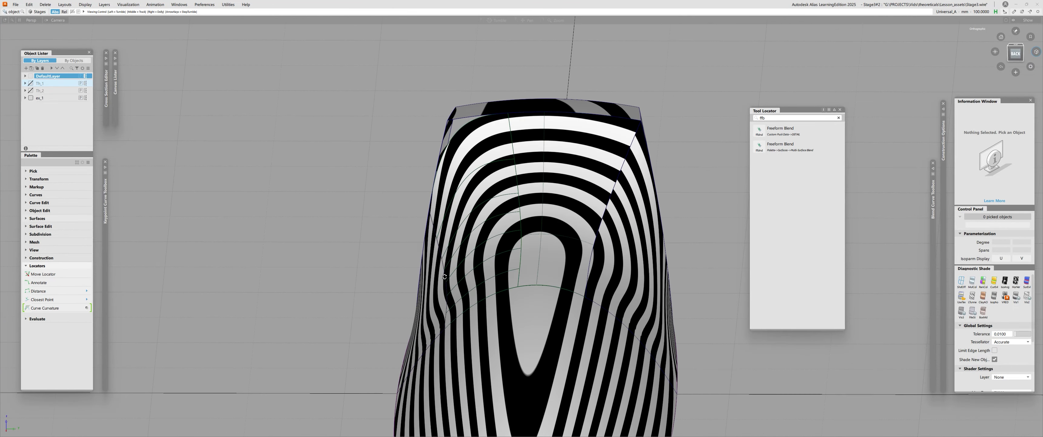
Replace the zebra display with multi-color shading and inspect the blended surfaces from several angles
{"action": "left_click", "coordinate": [972, 281]}
{"action": "mouse_move", "coordinate": [504, 359]}
{"action": "left_mouse_down", "text": "alt+shift"}
{"action": "mouse_move", "coordinate": [516, 361]}
{"action": "mouse_move", "coordinate": [504, 334]}
{"action": "mouse_move", "coordinate": [514, 359]}
{"action": "left_mouse_up", "text": "alt+shift"}
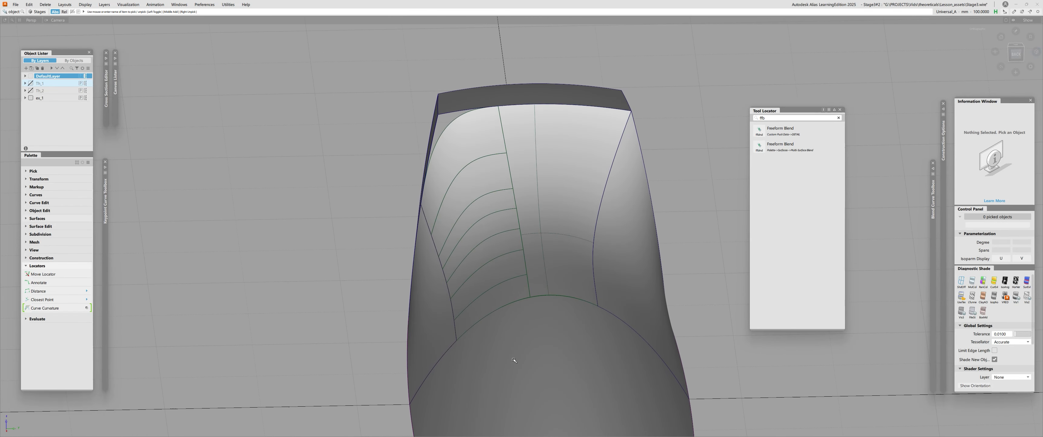
{"action": "right_click_drag", "start_coordinate": [514, 270], "coordinate": [498, 261], "text": "alt+shift"}
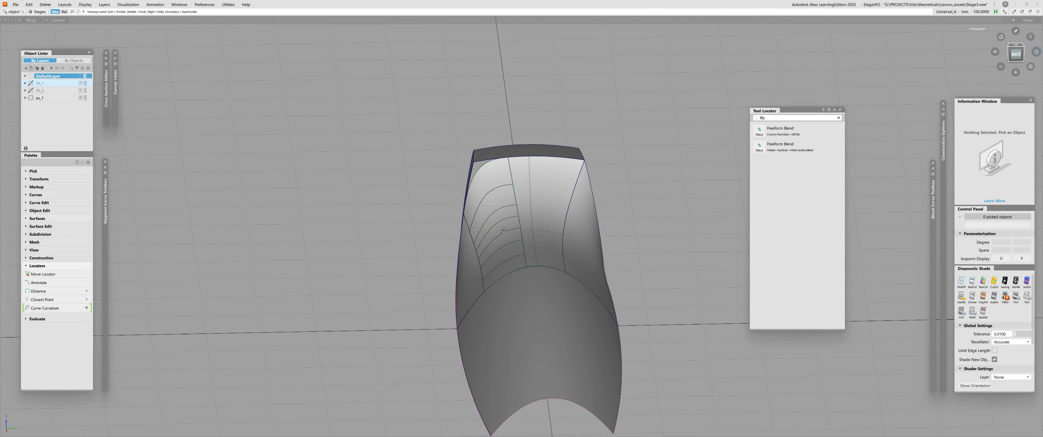
{"action": "left_click_drag", "start_coordinate": [499, 261], "coordinate": [566, 258], "text": "alt+shift"}
{"action": "left_click_drag", "start_coordinate": [511, 275], "coordinate": [449, 136], "text": "alt+shift"}
{"action": "left_click_drag", "start_coordinate": [354, 198], "coordinate": [390, 214], "text": "alt+shift"}
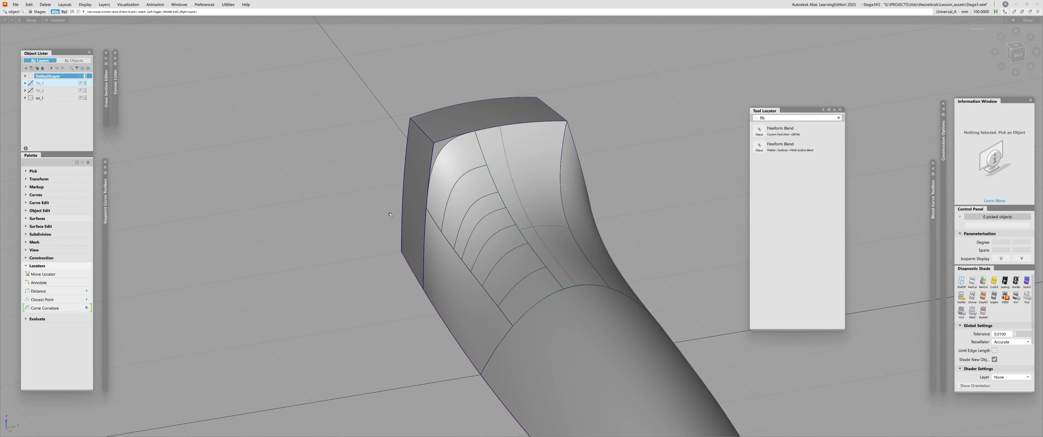
Pick and deselect the upper and side faces of the raised end, and examine where they meet the blend
{"action": "left_click", "coordinate": [433, 116]}
{"action": "left_click", "coordinate": [420, 159]}
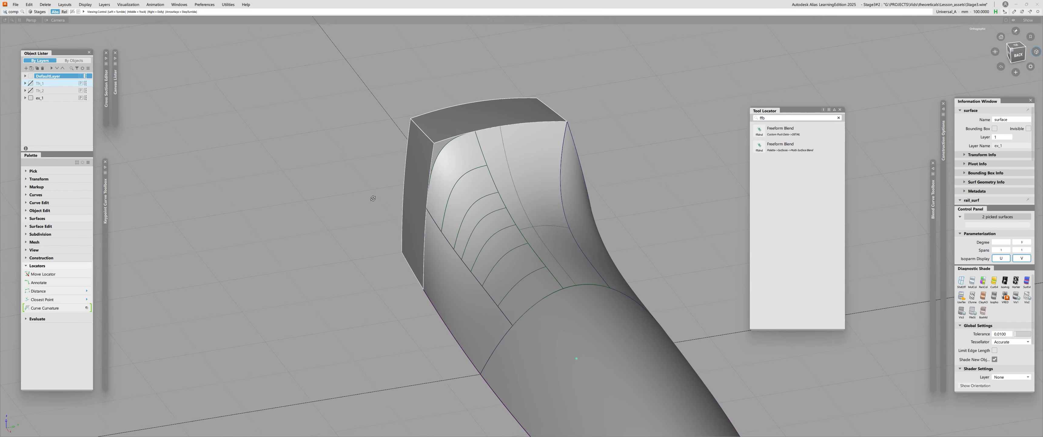
{"action": "left_click_drag", "start_coordinate": [372, 199], "coordinate": [408, 193], "text": "alt+shift"}
{"action": "left_click", "coordinate": [384, 198]}
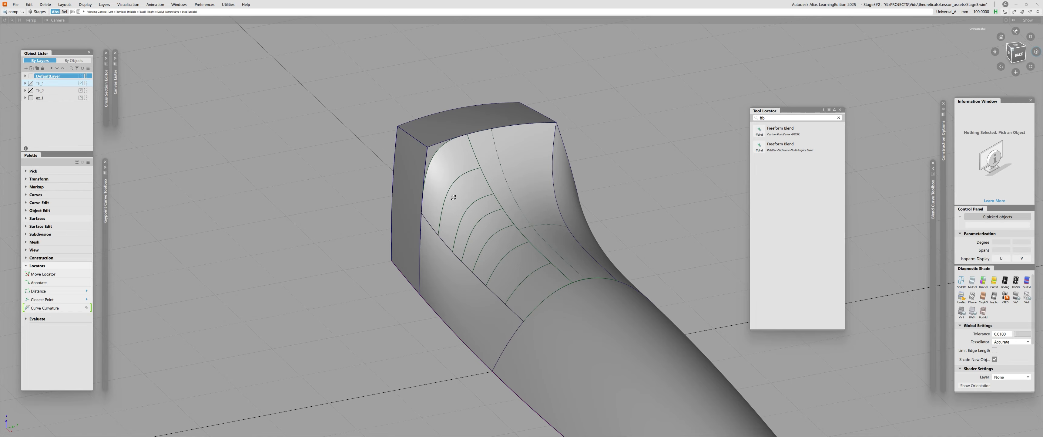
{"action": "left_click_drag", "start_coordinate": [412, 192], "coordinate": [409, 231], "text": "alt+shift"}
{"action": "left_click_drag", "start_coordinate": [446, 189], "coordinate": [392, 173], "text": "alt+shift"}
{"action": "right_click_drag", "start_coordinate": [392, 174], "coordinate": [440, 182], "text": "alt+shift"}
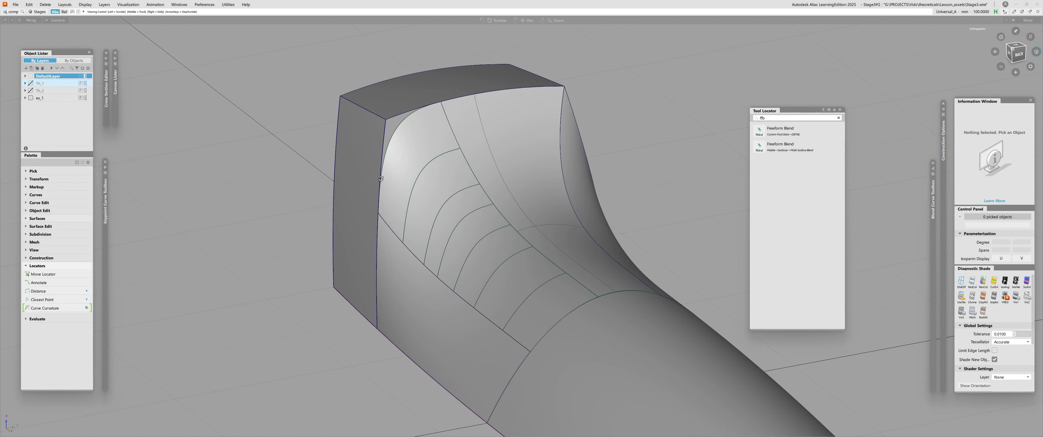
{"action": "left_click_drag", "start_coordinate": [409, 199], "coordinate": [431, 211], "text": "alt+shift"}
{"action": "middle_click_drag", "start_coordinate": [431, 217], "coordinate": [438, 231], "text": "alt+shift"}
Set the Insert tool to Curve On Surface and insert a curve across the upper face, aligned with the blend's edge at the Square patch
{"action": "key", "text": "i"}
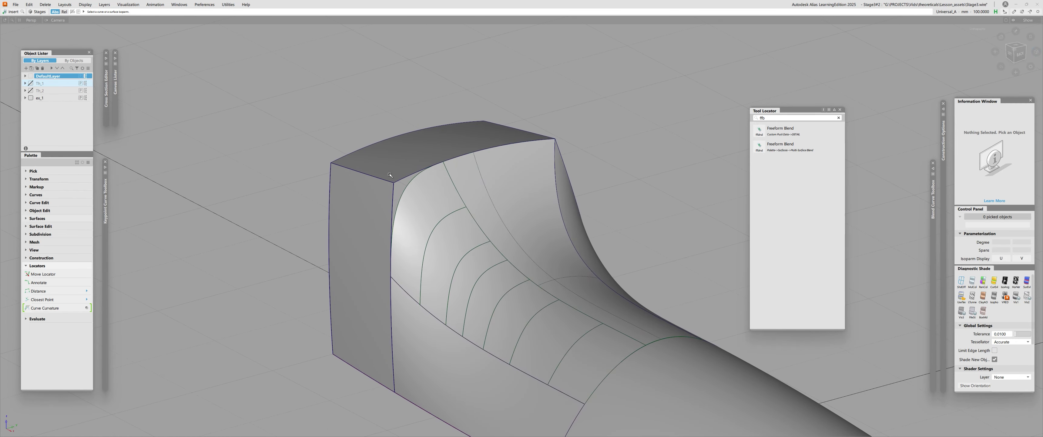
{"action": "double_click", "coordinate": [14, 13]}
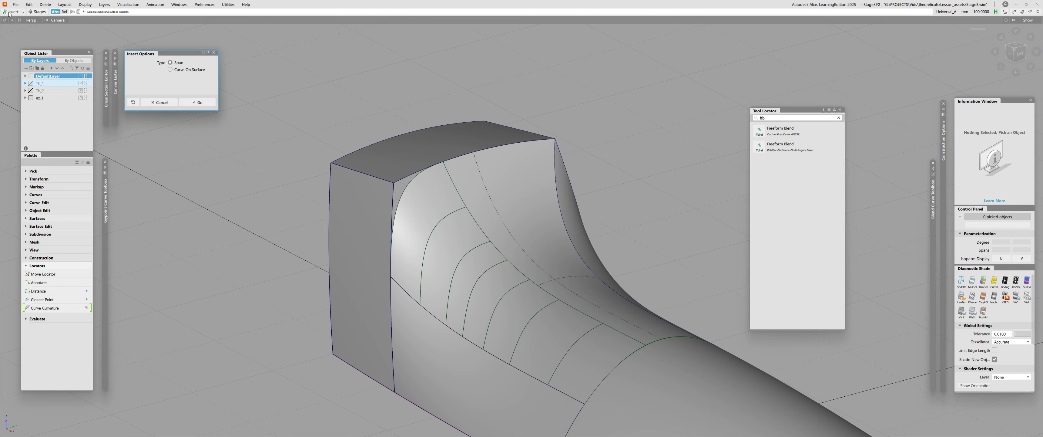
{"action": "left_click", "coordinate": [170, 69]}
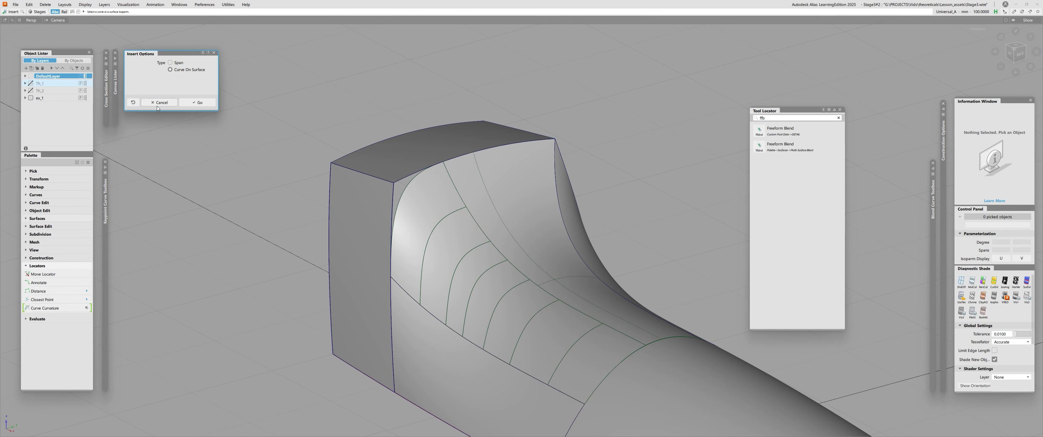
{"action": "left_click", "coordinate": [197, 102]}
{"action": "left_click", "coordinate": [428, 149]}
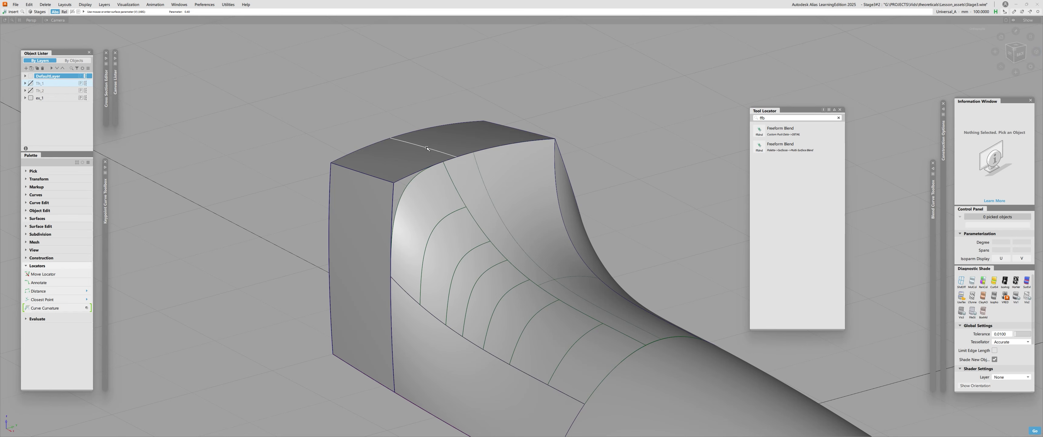
{"action": "left_click", "coordinate": [447, 169]}
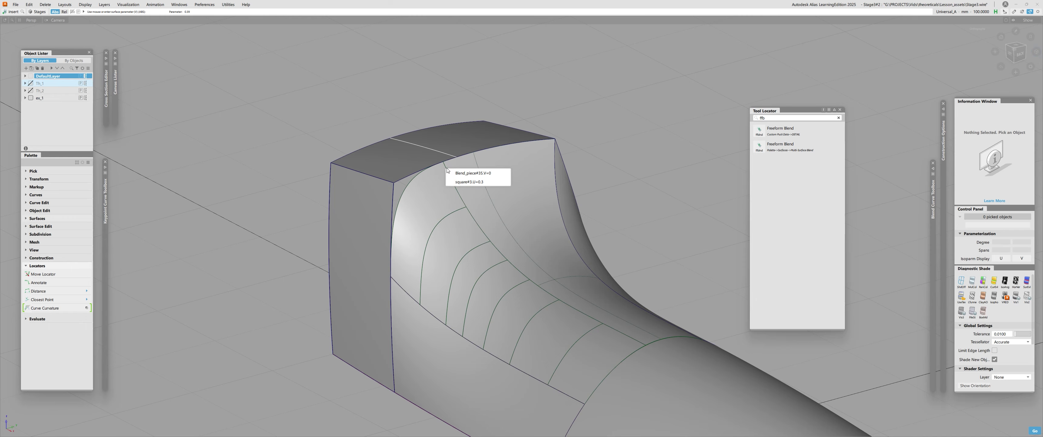
{"action": "left_click", "coordinate": [504, 174]}
{"action": "left_click_drag", "start_coordinate": [441, 221], "coordinate": [382, 183], "text": "alt+shift"}
{"action": "key", "text": "space"}
{"action": "left_click", "coordinate": [378, 183]}
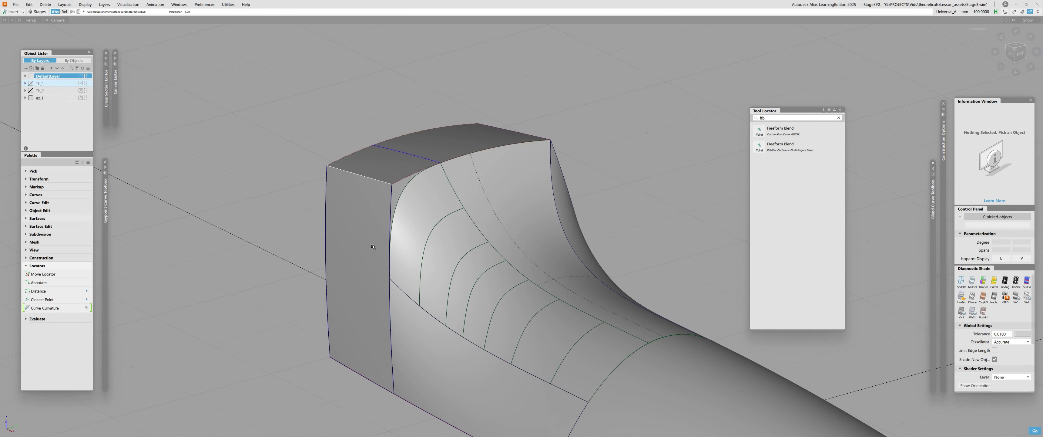
Insert a second curve on surface across the side face, aligned with the blend's lower corner
{"action": "left_click", "coordinate": [373, 178]}
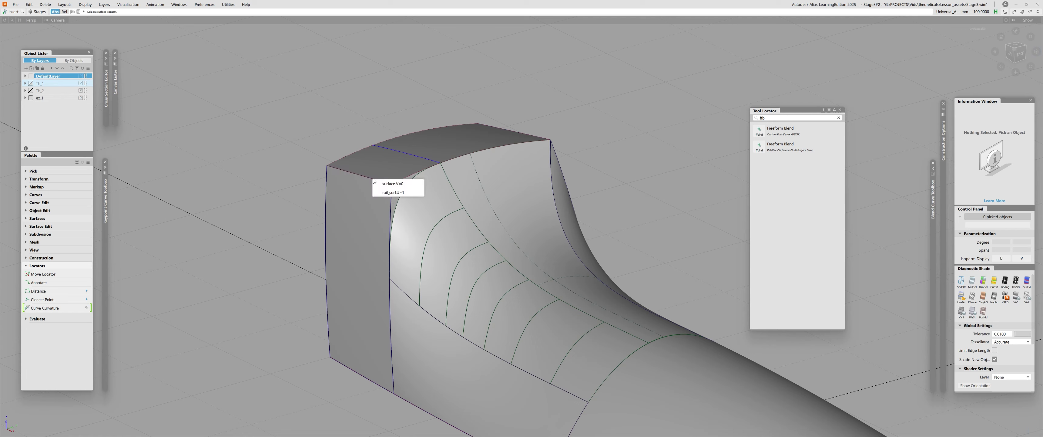
{"action": "left_click", "coordinate": [392, 192]}
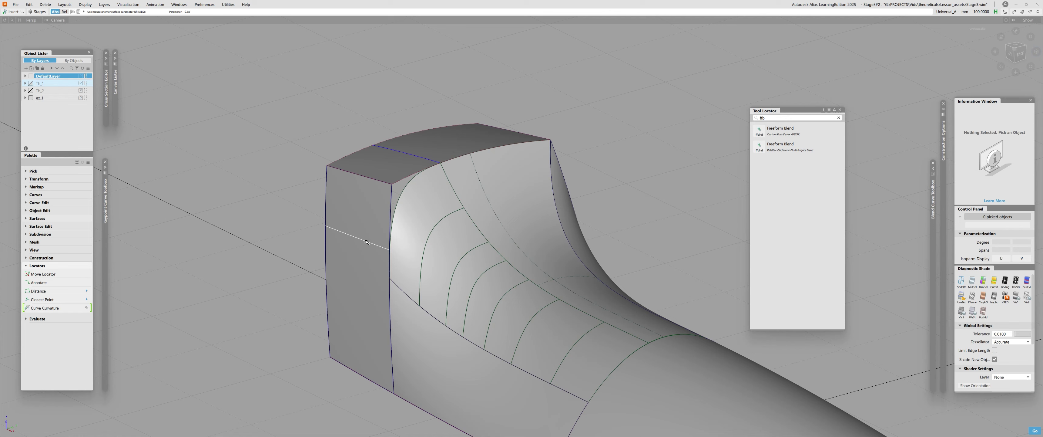
{"action": "left_click_drag", "start_coordinate": [367, 242], "coordinate": [366, 261]}
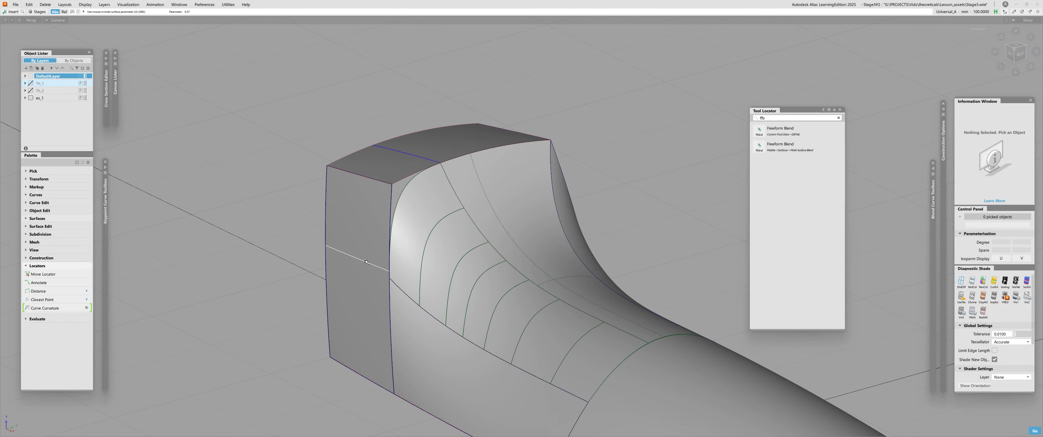
{"action": "left_click", "coordinate": [391, 279]}
{"action": "left_click", "coordinate": [403, 283]}
{"action": "left_click_drag", "start_coordinate": [477, 297], "coordinate": [343, 268], "text": "alt+shift"}
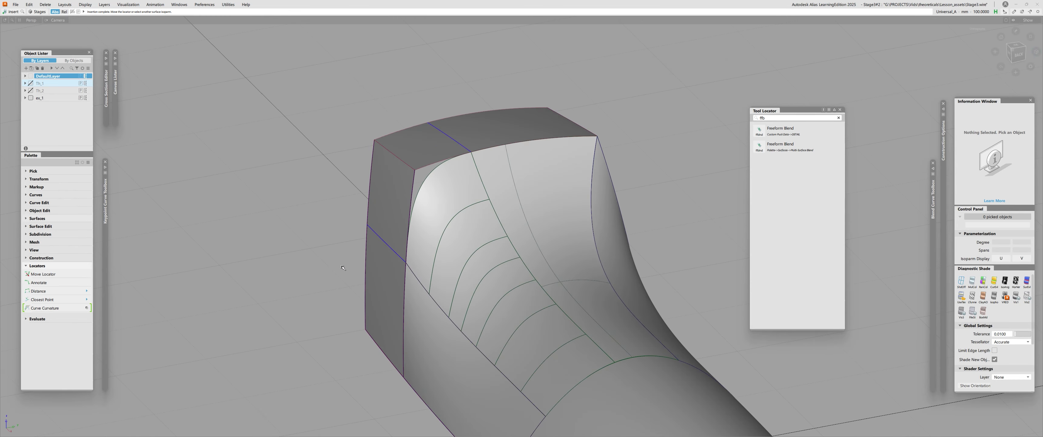
{"action": "left_click", "coordinate": [343, 268]}
Build a rail surface with the blend's curved edge as the one generation curve and the two inserted curves as rails
{"action": "key", "text": "r"}
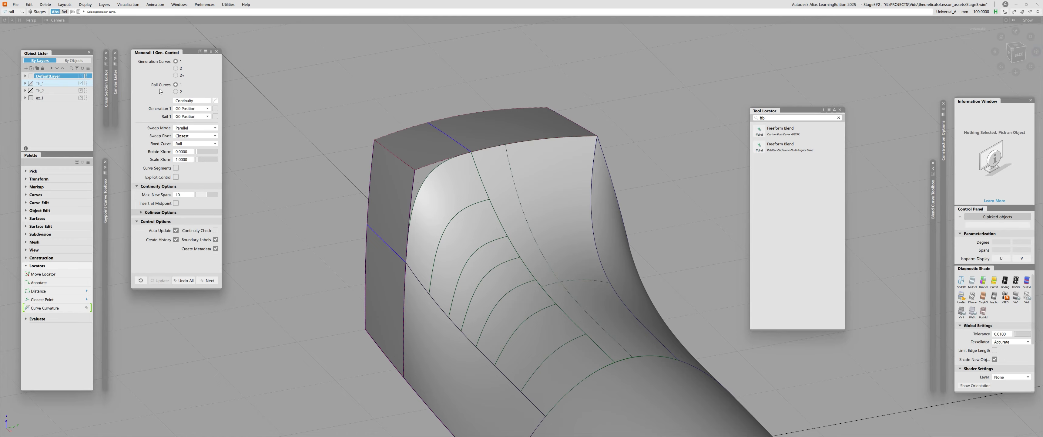
{"action": "left_click_drag", "start_coordinate": [287, 172], "coordinate": [389, 200], "text": "alt+shift"}
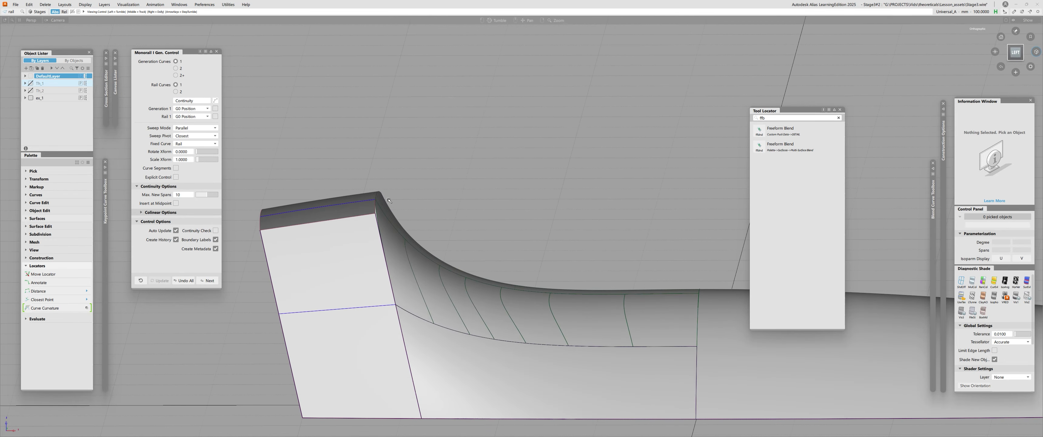
{"action": "left_click_drag", "start_coordinate": [283, 301], "coordinate": [392, 194], "text": "alt+shift"}
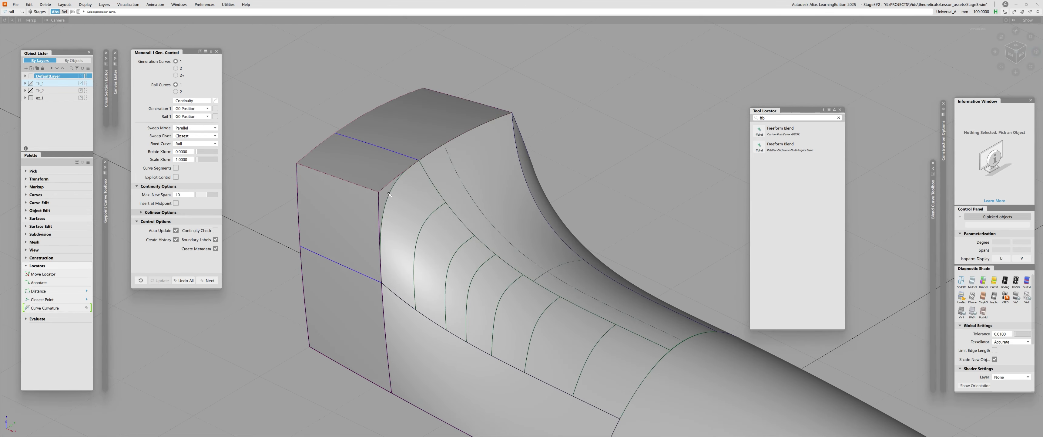
{"action": "left_click", "coordinate": [388, 194]}
{"action": "left_click", "coordinate": [176, 92]}
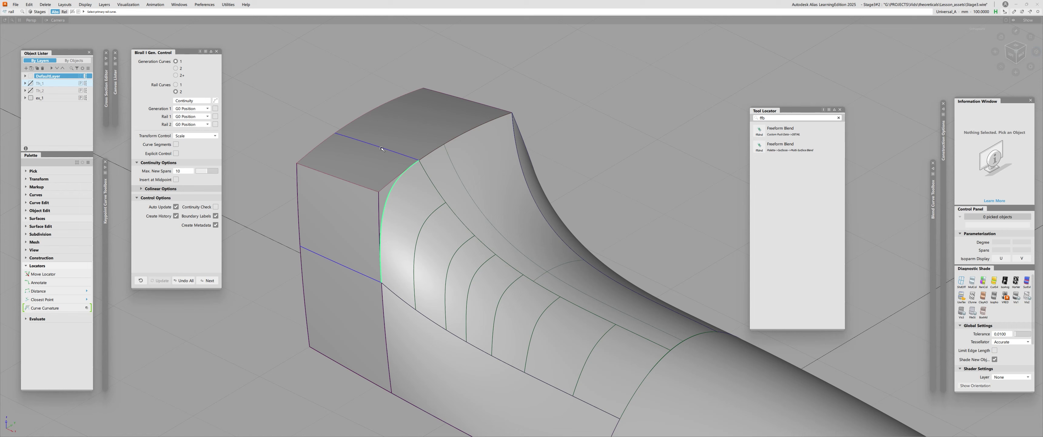
{"action": "left_click", "coordinate": [381, 148]}
{"action": "left_click", "coordinate": [391, 188]}
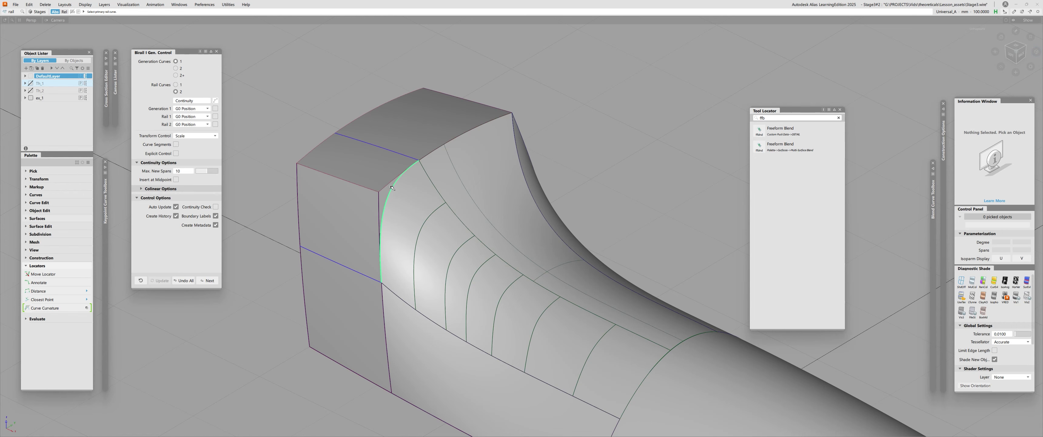
{"action": "left_click", "coordinate": [392, 154]}
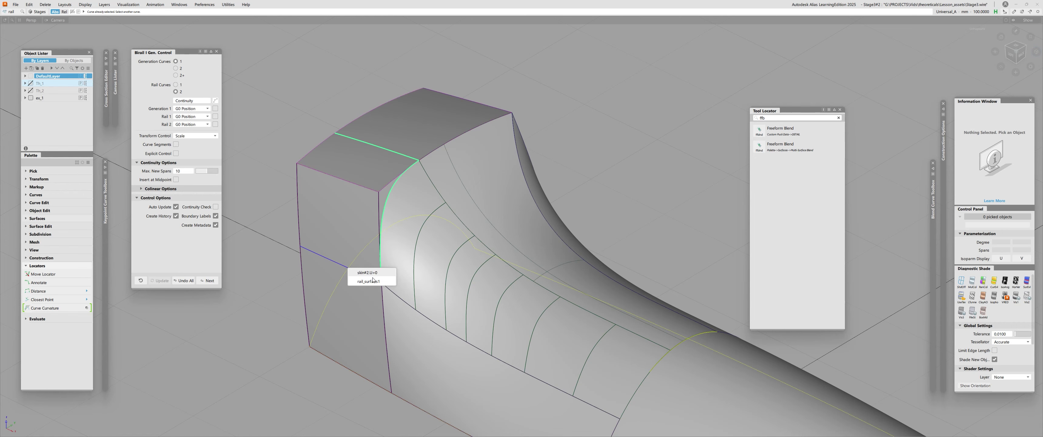
{"action": "left_click", "coordinate": [347, 266]}
Display the control vertices of the new rail surface and inspect its layout over the corner from several angles
{"action": "left_click_drag", "start_coordinate": [347, 265], "coordinate": [814, 227], "text": "alt+shift"}
{"action": "right_click_drag", "start_coordinate": [814, 227], "coordinate": [304, 269], "text": "alt+shift"}
{"action": "left_click_drag", "start_coordinate": [304, 269], "coordinate": [304, 294], "text": "ctrl+shift"}
{"action": "left_click", "coordinate": [324, 275]}
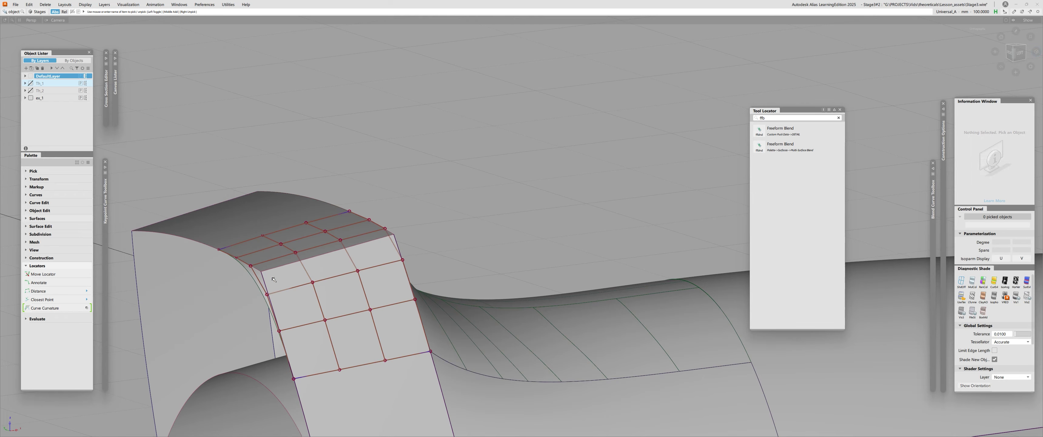
{"action": "left_click_drag", "start_coordinate": [425, 210], "coordinate": [426, 283], "text": "alt+shift"}
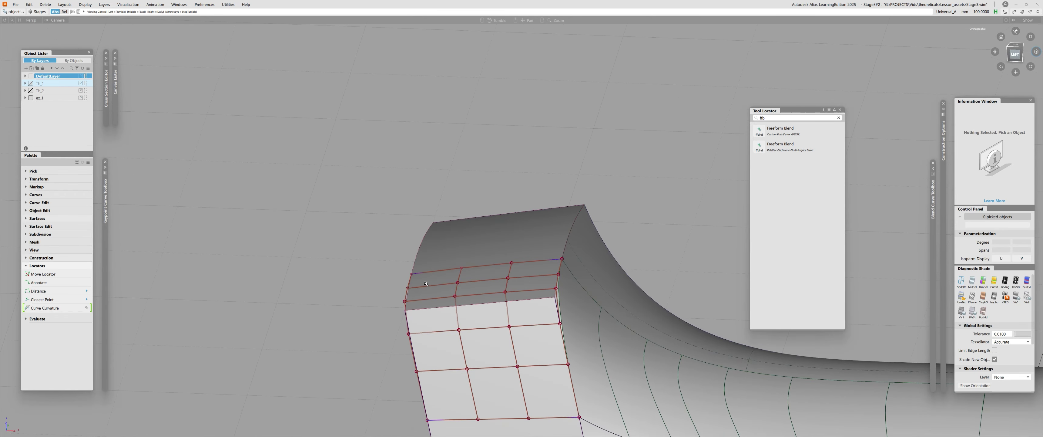
{"action": "left_click_drag", "start_coordinate": [446, 234], "coordinate": [389, 251], "text": "alt+shift"}
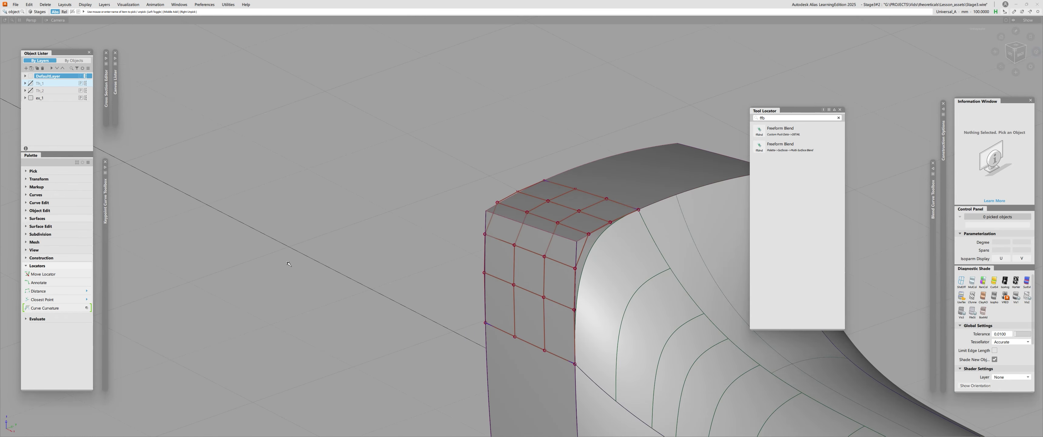
Delete the two inserted curves on surface from the upper face and the side face at the rail surface's ends
{"action": "middle_click_drag", "start_coordinate": [388, 251], "coordinate": [389, 227], "text": "ctrl+shift"}
{"action": "left_click_drag", "start_coordinate": [454, 227], "coordinate": [524, 215], "text": "alt+shift"}
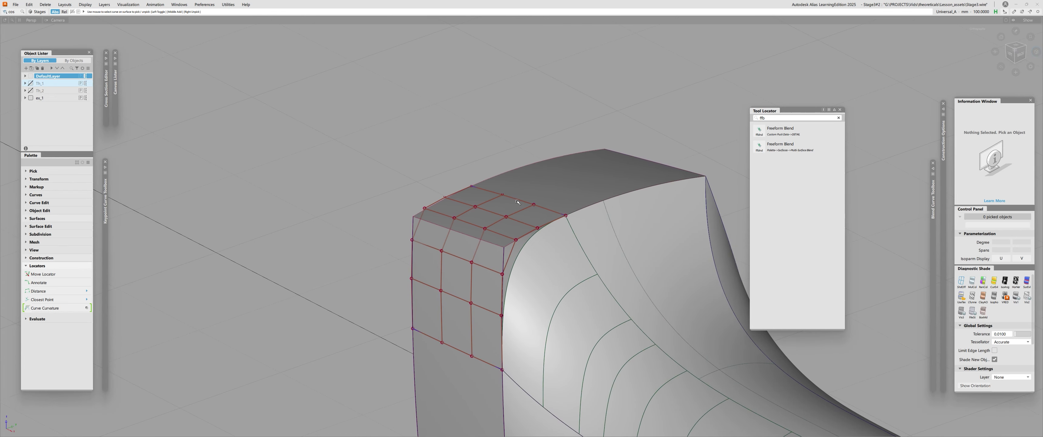
{"action": "left_click", "coordinate": [518, 200]}
{"action": "left_click_drag", "start_coordinate": [464, 347], "coordinate": [464, 364]}
{"action": "key", "text": "Delete"}
Align the rail surface's upper edge to the upper face with G2 continuity and Project alignment, setting its start to Edge alignment
{"action": "middle_click_drag", "start_coordinate": [469, 382], "coordinate": [469, 358], "text": "ctrl+shift"}
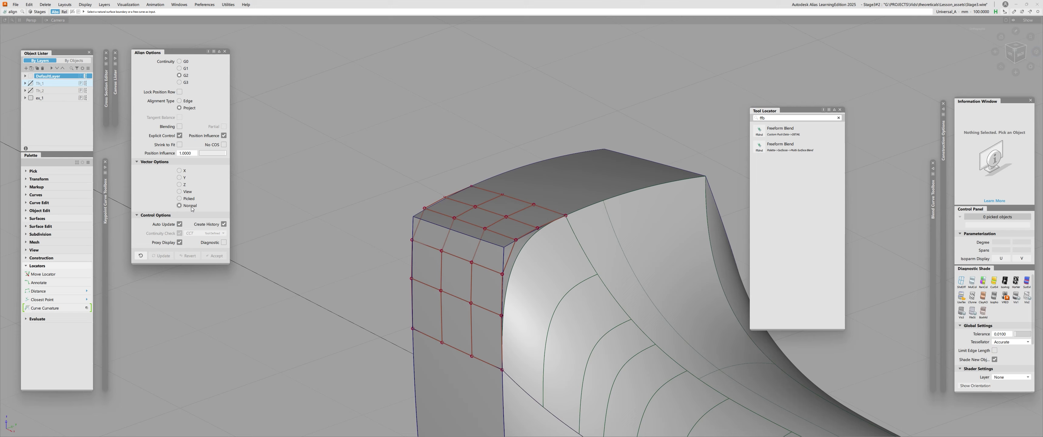
{"action": "left_click", "coordinate": [518, 200]}
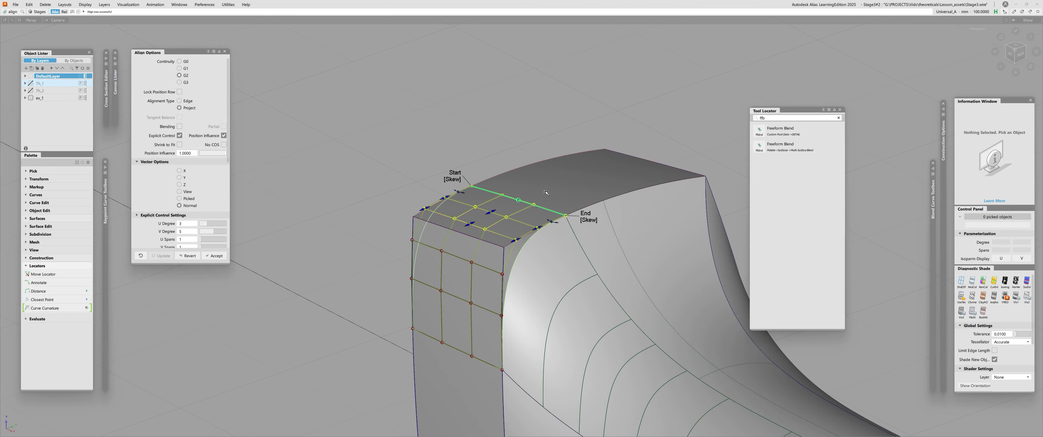
{"action": "left_click_drag", "start_coordinate": [546, 192], "coordinate": [391, 227], "text": "alt+shift"}
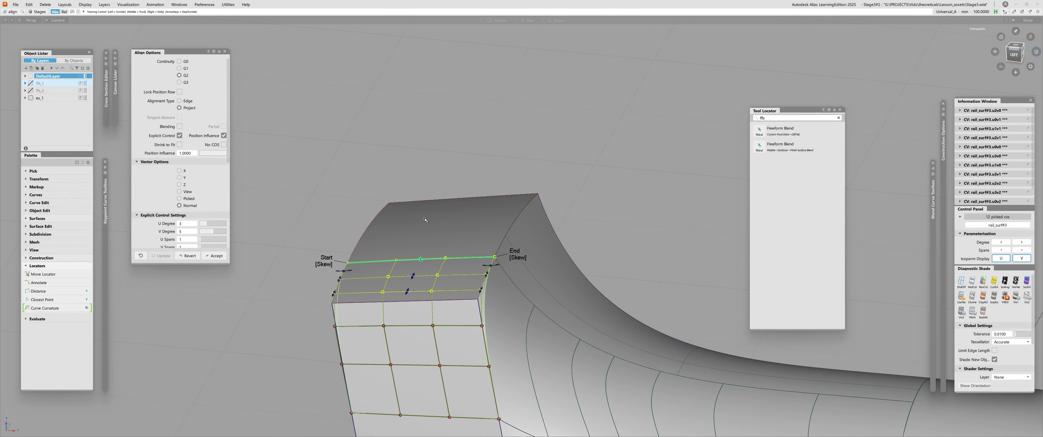
{"action": "right_click_drag", "start_coordinate": [398, 240], "coordinate": [368, 242], "text": "alt+shift"}
{"action": "scroll", "coordinate": [199, 199], "scroll_direction": "down", "scroll_amount": 5}
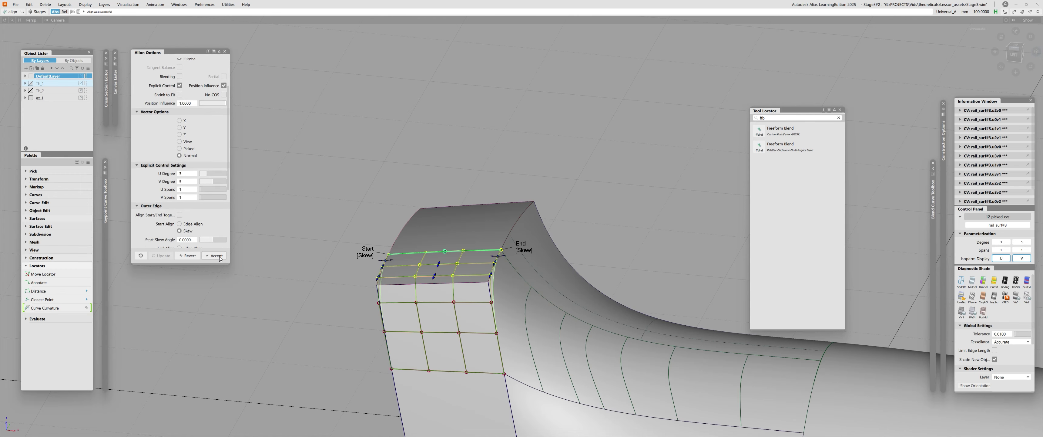
{"action": "left_click_drag", "start_coordinate": [404, 267], "coordinate": [445, 258], "text": "alt+shift"}
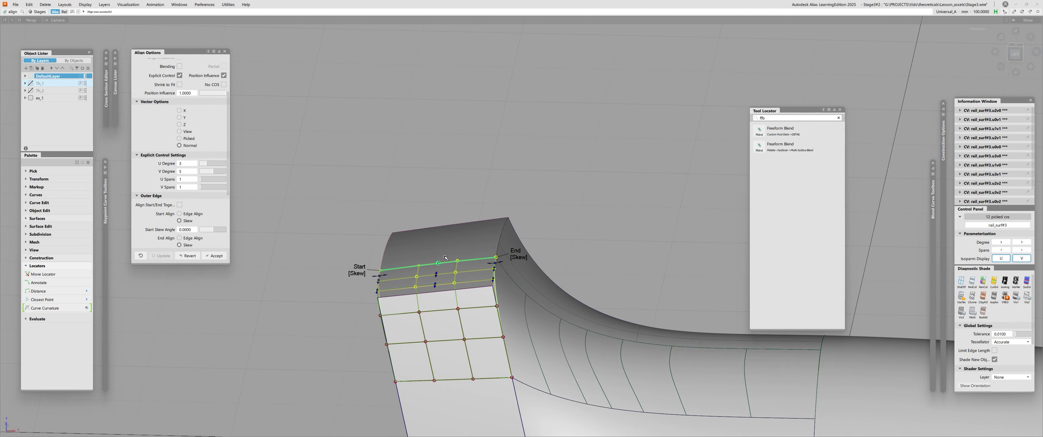
{"action": "left_click", "coordinate": [355, 270]}
{"action": "left_click_drag", "start_coordinate": [356, 270], "coordinate": [430, 286], "text": "alt+shift"}
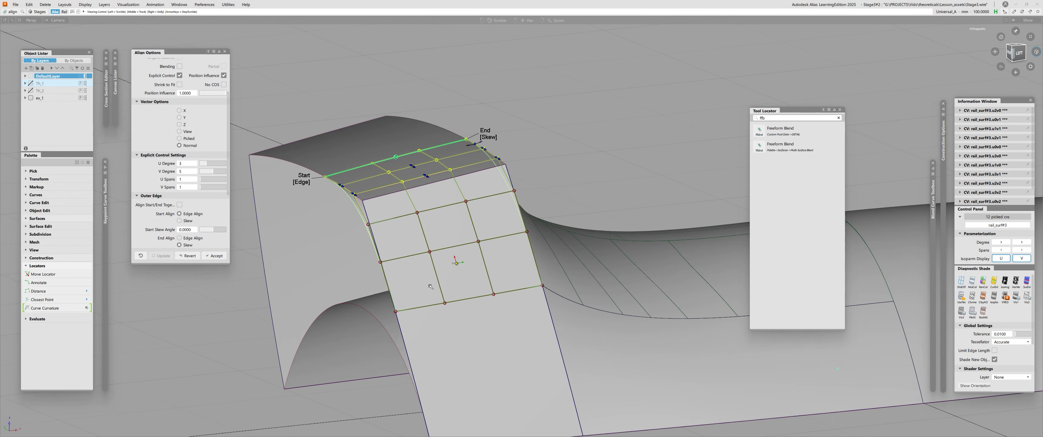
Align the rail surface's lower edge to the side face with G2 continuity and switch the start from Skew to Edge alignment
{"action": "key", "text": "space"}
{"action": "left_click", "coordinate": [459, 301]}
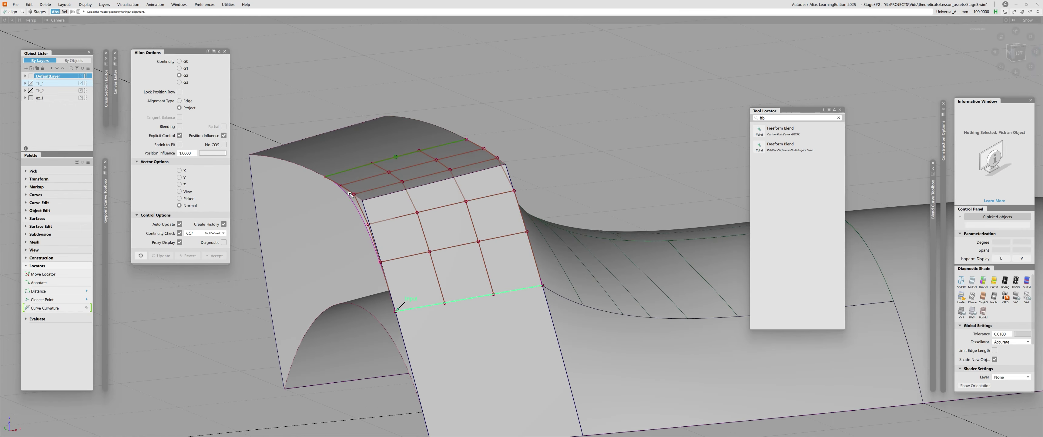
{"action": "left_click_drag", "start_coordinate": [353, 304], "coordinate": [451, 351], "text": "alt+shift"}
{"action": "left_click", "coordinate": [456, 316]}
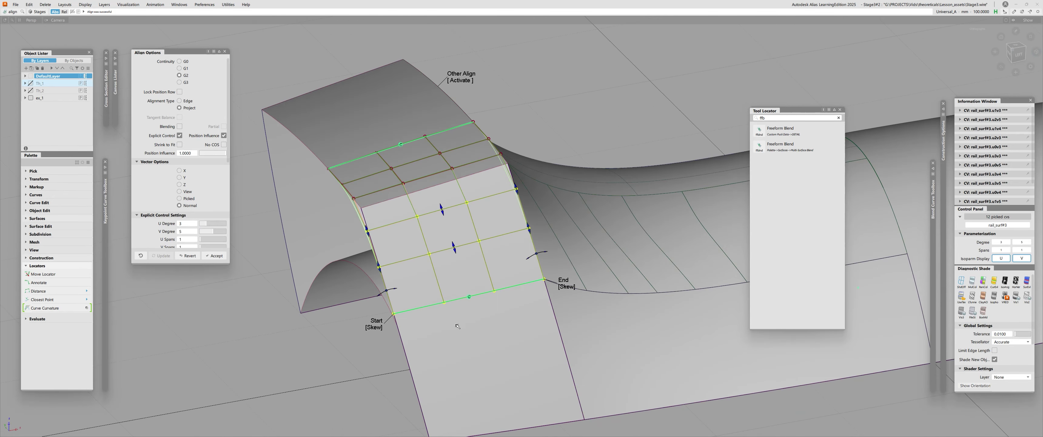
{"action": "left_click_drag", "start_coordinate": [457, 323], "coordinate": [500, 300], "text": "alt+shift"}
{"action": "left_click", "coordinate": [366, 315]}
{"action": "left_click_drag", "start_coordinate": [504, 259], "coordinate": [523, 251], "text": "ctrl+shift"}
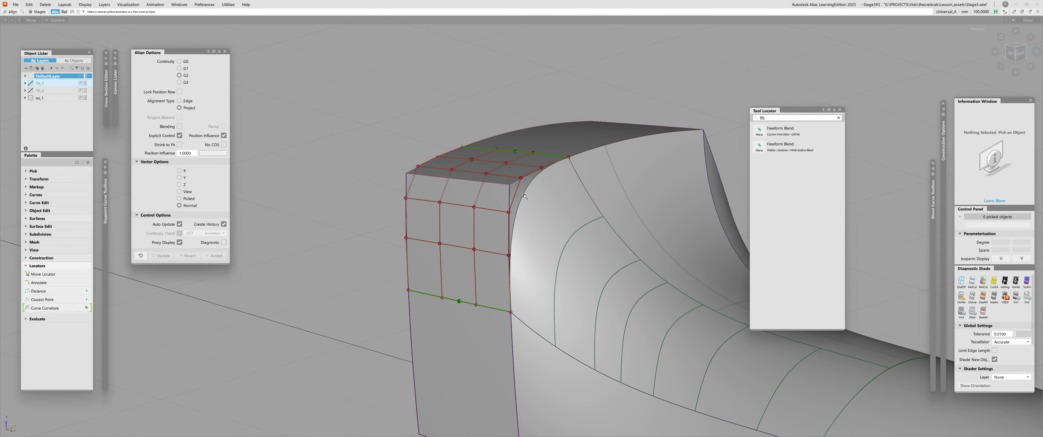
Align the rail surface's curved edge to the adjoining blend surface, and hide the rail surface's control vertices
{"action": "left_click", "coordinate": [521, 221]}
{"action": "key", "text": "space"}
{"action": "left_click_drag", "start_coordinate": [591, 263], "coordinate": [447, 253], "text": "alt+shift"}
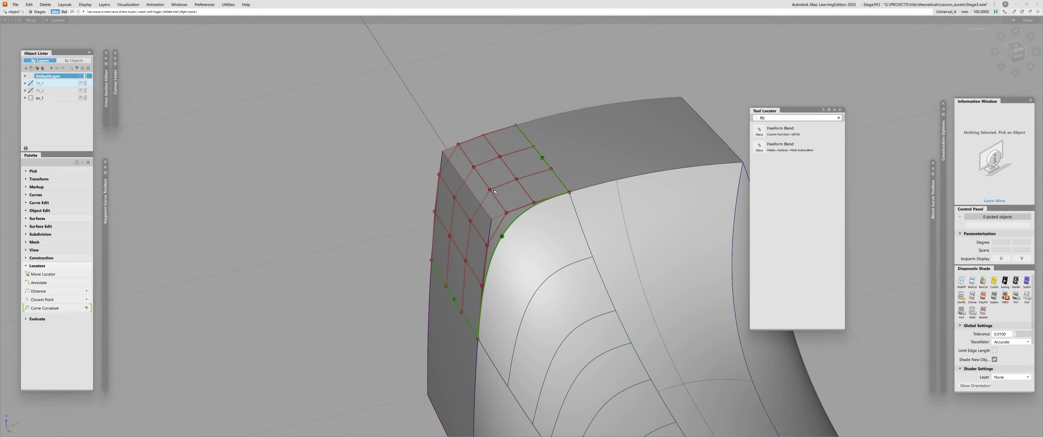
{"action": "left_click", "coordinate": [499, 222]}
{"action": "left_click", "coordinate": [500, 222]}
{"action": "left_click", "coordinate": [499, 222]}
{"action": "left_click", "coordinate": [499, 222]}
{"action": "left_click_drag", "start_coordinate": [499, 222], "coordinate": [462, 289], "text": "alt+shift"}
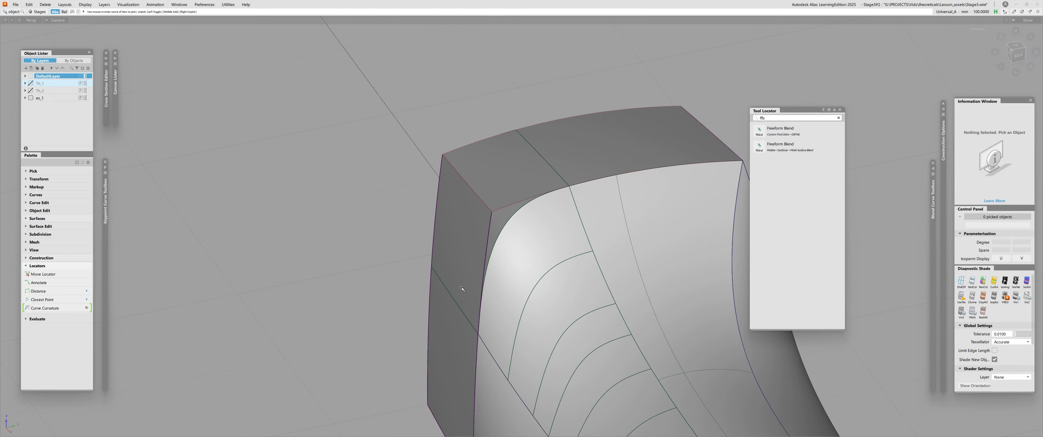
Trim the upper face and the side face at the rail surface's ends, keeping the regions beyond the rounded corner
{"action": "right_click_drag", "start_coordinate": [480, 275], "coordinate": [492, 263], "text": "ctrl+shift"}
{"action": "left_click", "coordinate": [600, 142]}
{"action": "key", "text": "space"}
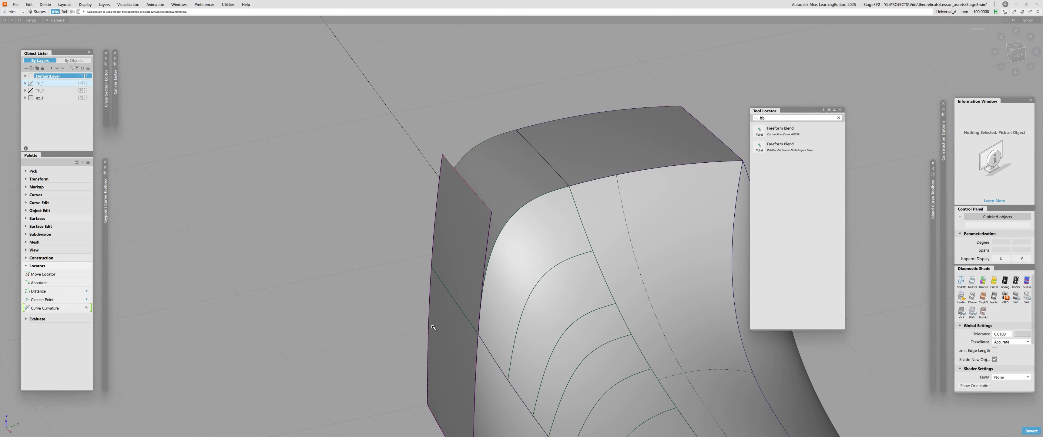
{"action": "left_click", "coordinate": [435, 329]}
{"action": "key", "text": "space"}
Display the control vertices of the trimmed side and upper faces, inspect their layout, and hide them again
{"action": "left_click_drag", "start_coordinate": [467, 348], "coordinate": [436, 239], "text": "ctrl+shift"}
{"action": "left_click", "coordinate": [435, 240]}
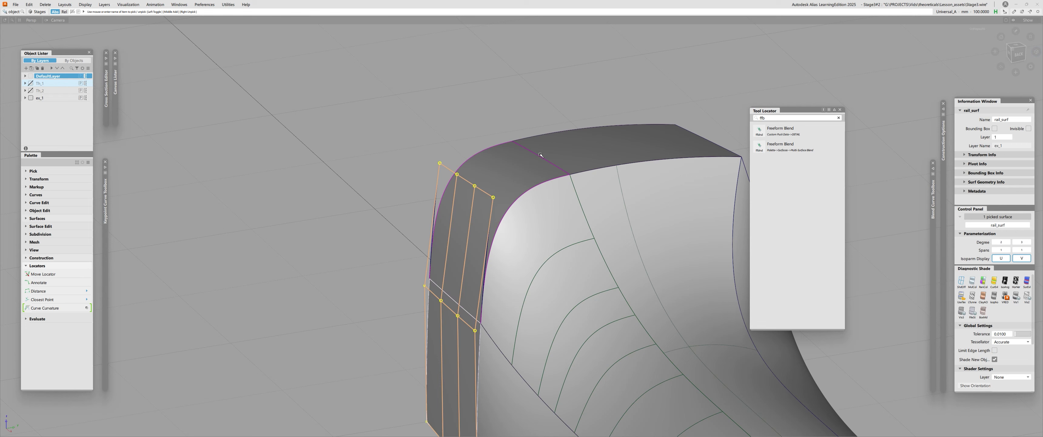
{"action": "key", "text": "c"}
{"action": "key", "text": "o"}
{"action": "left_click", "coordinate": [586, 145]}
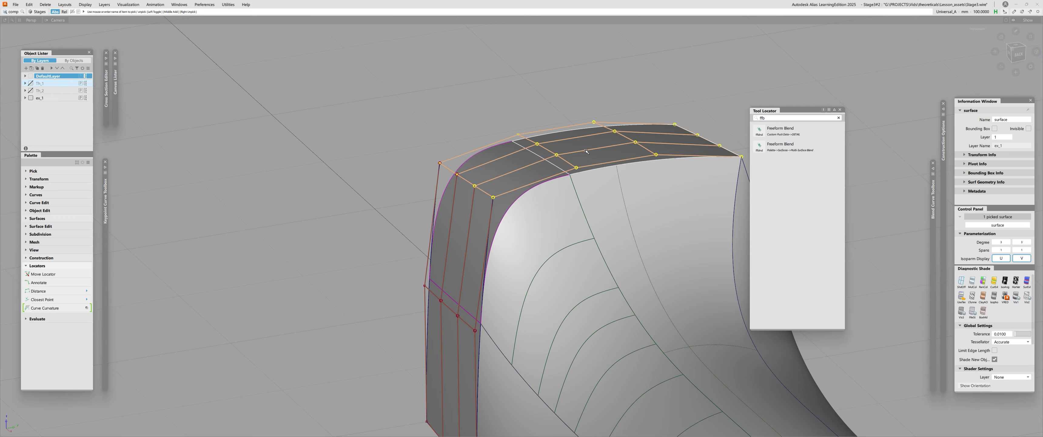
{"action": "key", "text": "c"}
{"action": "left_click_drag", "start_coordinate": [518, 210], "coordinate": [546, 243], "text": "alt+shift"}
{"action": "key", "text": "o"}
{"action": "left_click", "coordinate": [559, 180]}
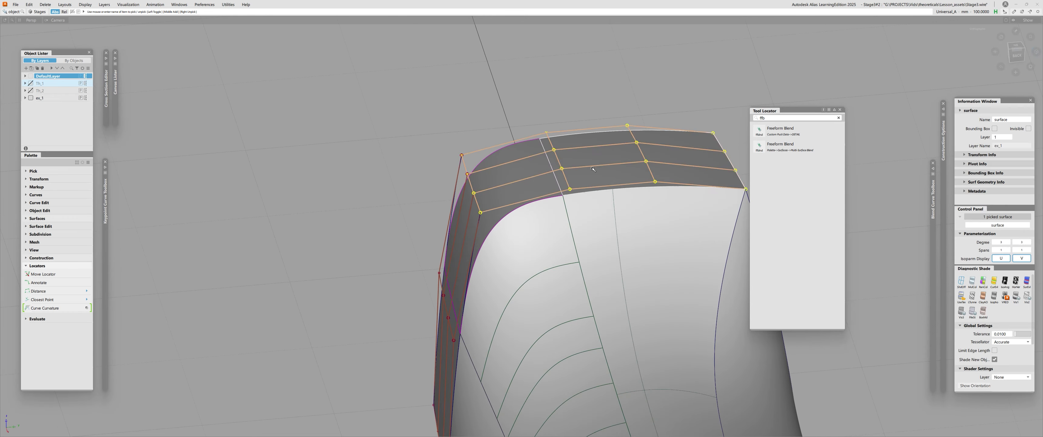
{"action": "key", "text": "c"}
{"action": "left_click", "coordinate": [445, 339]}
{"action": "key", "text": "c"}
{"action": "right_click_drag", "start_coordinate": [456, 263], "coordinate": [500, 263], "text": "alt+shift"}
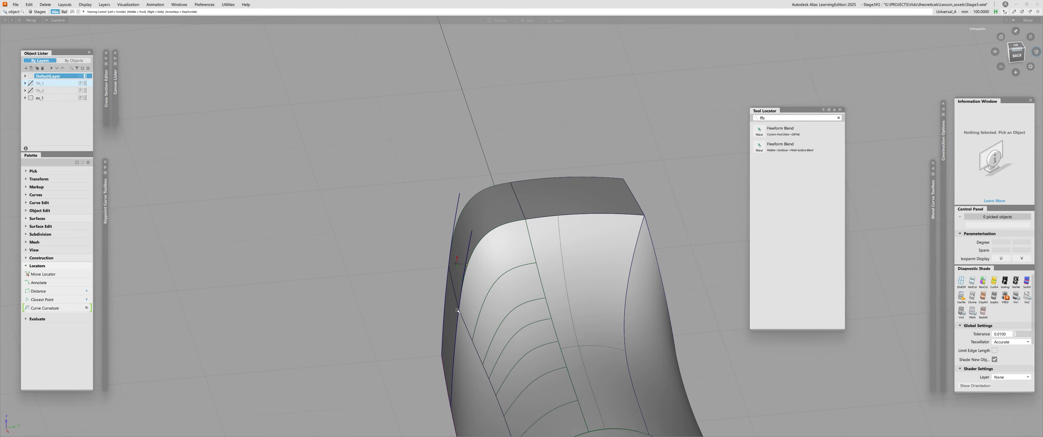
Select the trimmed side and upper faces and examine the rounded corner and adjoining surfaces from several angles
{"action": "left_click_drag", "start_coordinate": [458, 311], "coordinate": [493, 321], "text": "alt+shift"}
{"action": "left_click", "coordinate": [484, 334]}
{"action": "left_click", "coordinate": [502, 188]}
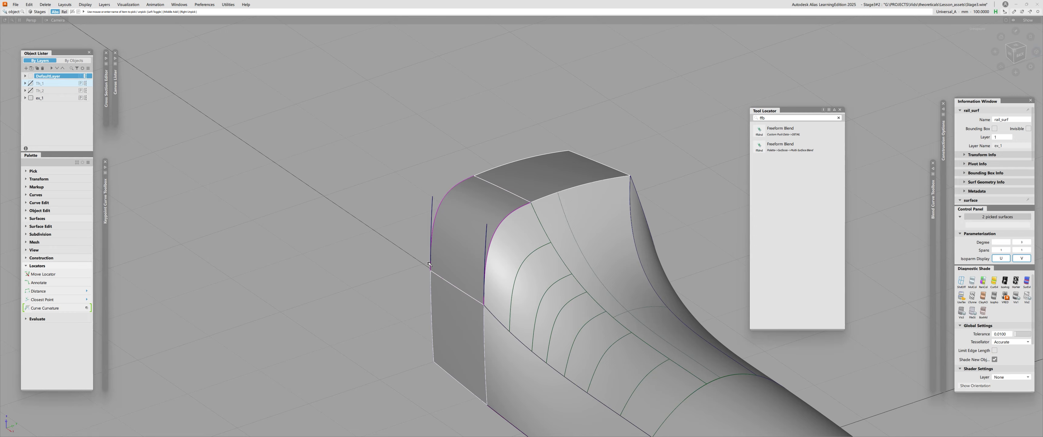
{"action": "key", "text": "shift+alt"}
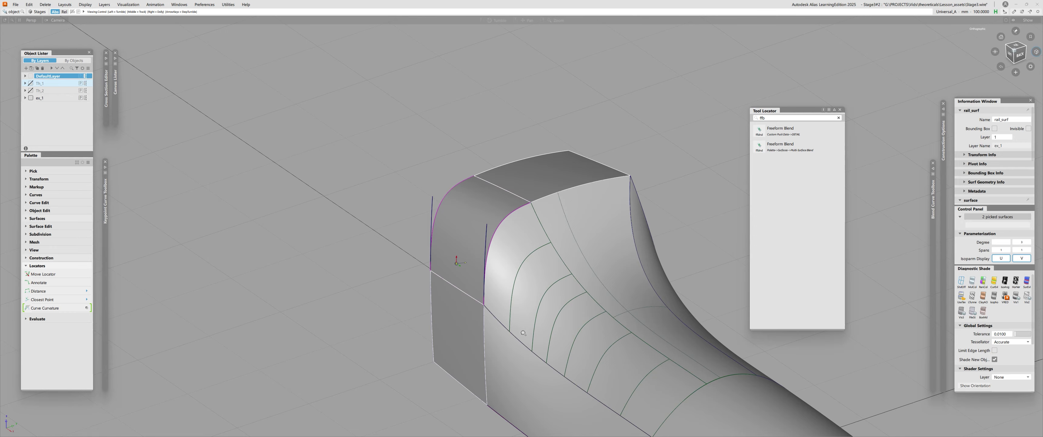
{"action": "left_click_drag", "start_coordinate": [522, 333], "coordinate": [395, 270], "text": "alt+shift"}
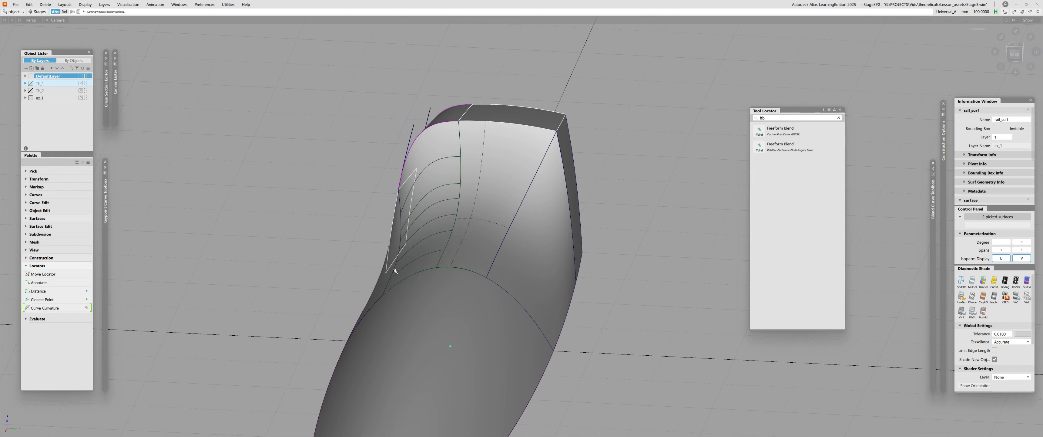
{"action": "left_click_drag", "start_coordinate": [454, 154], "coordinate": [384, 161], "text": "alt+shift"}
{"action": "left_click", "coordinate": [379, 133]}
{"action": "left_click_drag", "start_coordinate": [379, 133], "coordinate": [405, 219]}
{"action": "left_click_drag", "start_coordinate": [405, 219], "coordinate": [290, 167], "text": "alt+shift"}
Set the projection direction to Normal and project the blend patches' boundary onto the upper face as a curve on surface
{"action": "left_click", "coordinate": [290, 167]}
{"action": "key", "text": "p"}
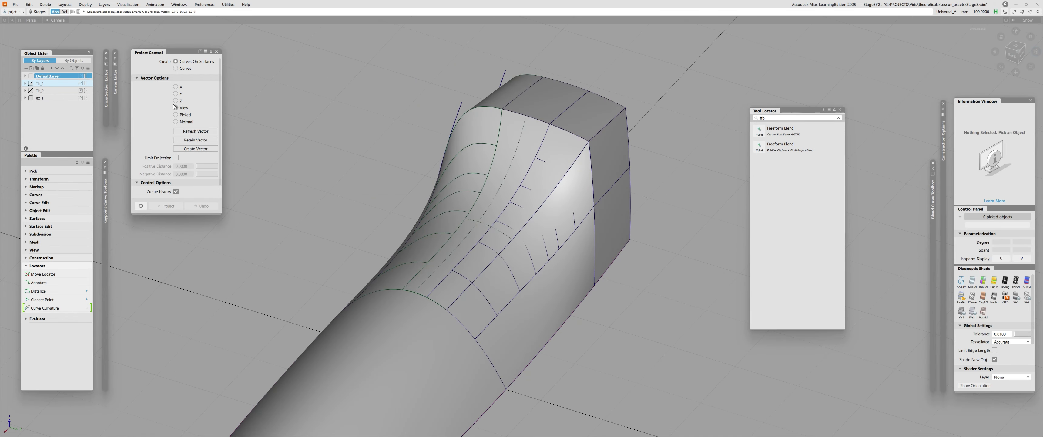
{"action": "left_click", "coordinate": [176, 121]}
{"action": "left_click", "coordinate": [589, 127]}
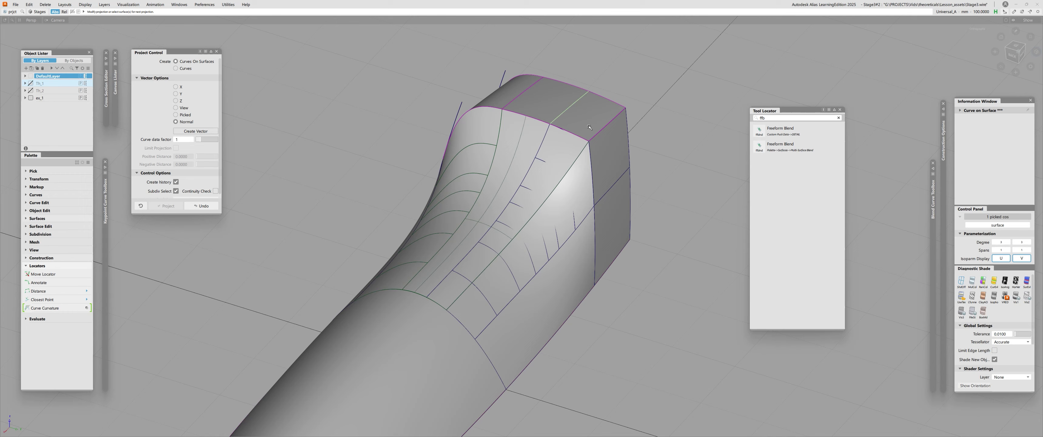
Project the seven lower edges of the blend patches along the surface normal onto the adjacent Square patch
{"action": "left_click", "coordinate": [583, 222]}
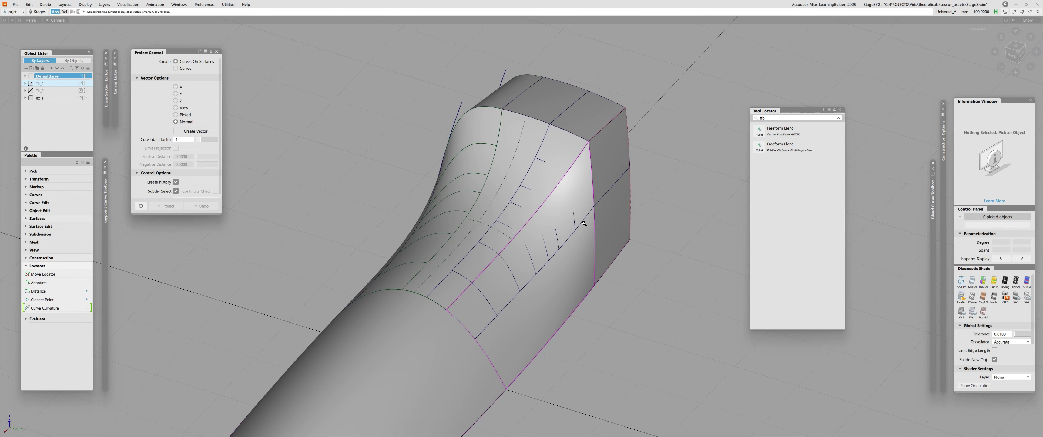
{"action": "left_click", "coordinate": [563, 245]}
{"action": "left_click", "coordinate": [553, 252]}
{"action": "left_click", "coordinate": [542, 267]}
{"action": "left_click", "coordinate": [528, 282]}
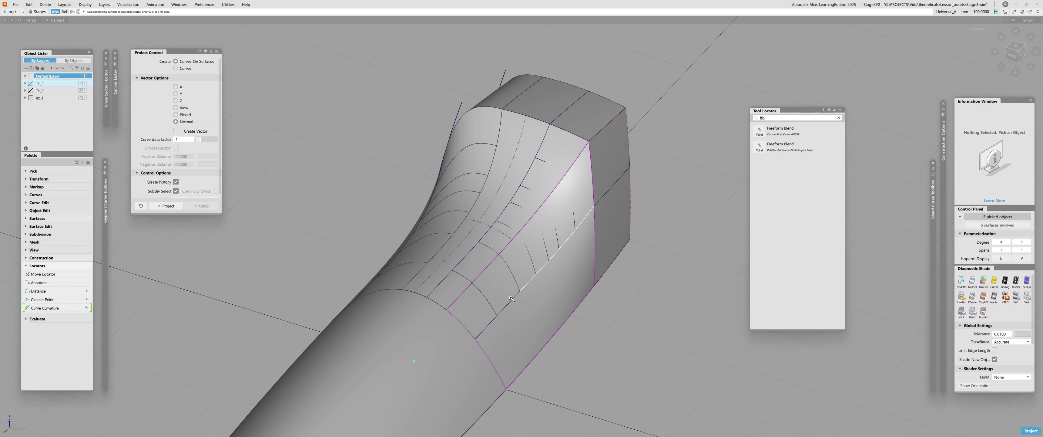
{"action": "left_click", "coordinate": [509, 304]}
{"action": "left_click", "coordinate": [490, 326]}
{"action": "key", "text": "Return"}
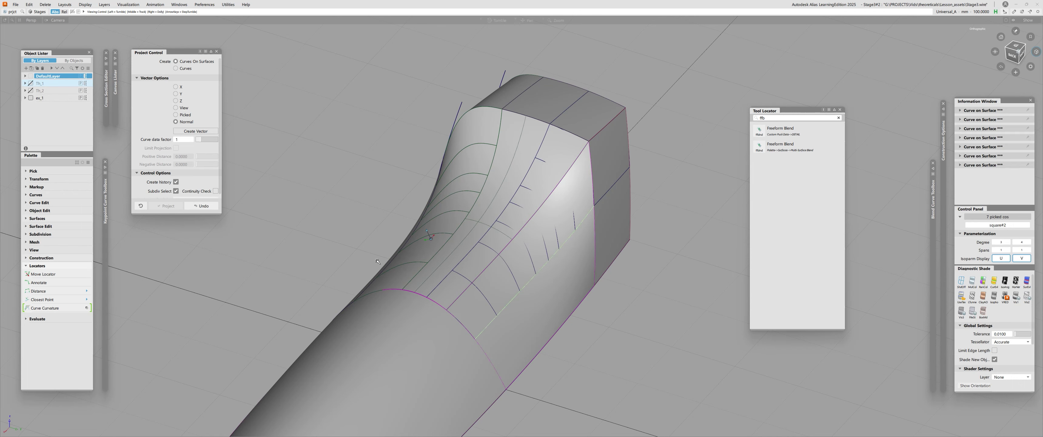
{"action": "left_click", "coordinate": [377, 261]}
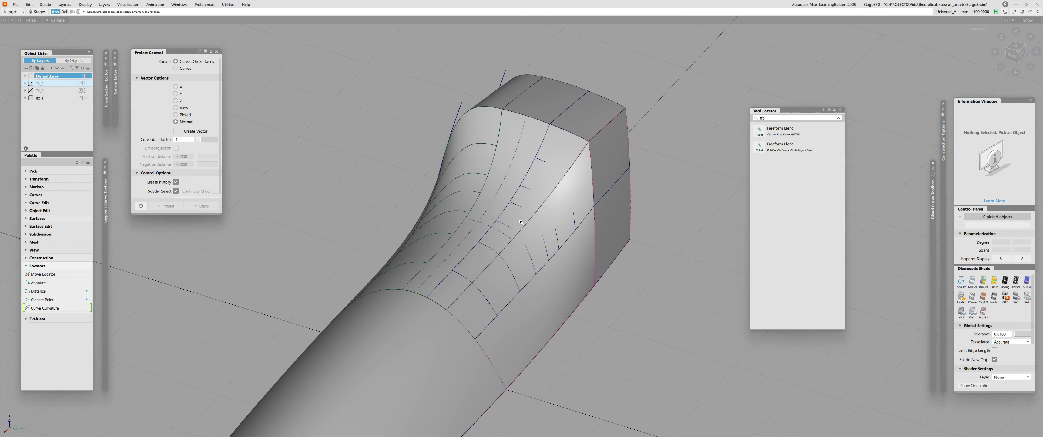
Delete the projected curves on surface and the seven blend patches spanning the long corner edge
{"action": "left_click_drag", "start_coordinate": [521, 223], "coordinate": [538, 208], "text": "ctrl+shift"}
{"action": "left_click_drag", "start_coordinate": [579, 95], "coordinate": [391, 295]}
{"action": "key", "text": "ctrl+shift+n"}
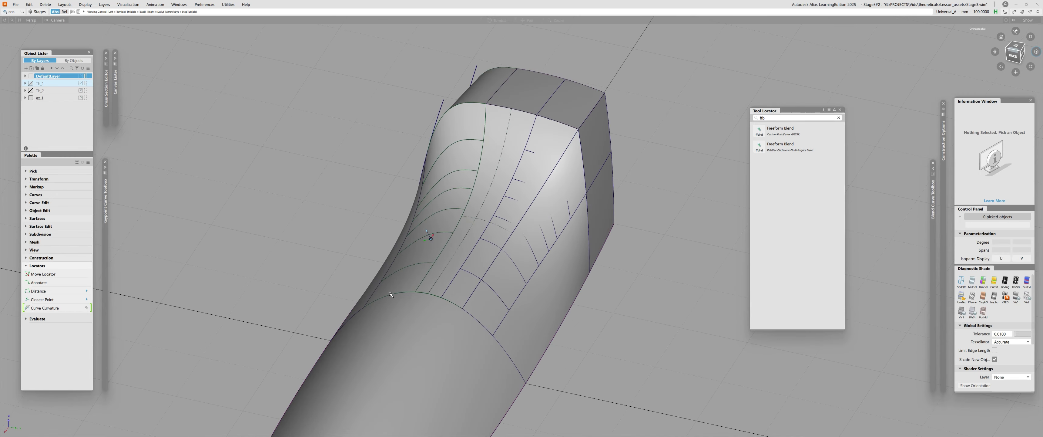
{"action": "left_click_drag", "start_coordinate": [473, 277], "coordinate": [522, 227], "text": "alt+shift"}
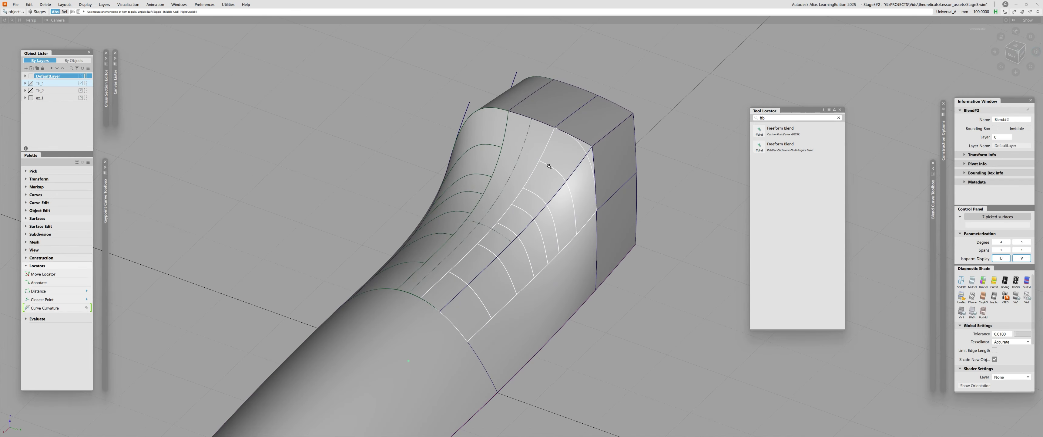
{"action": "left_click", "coordinate": [579, 109]}
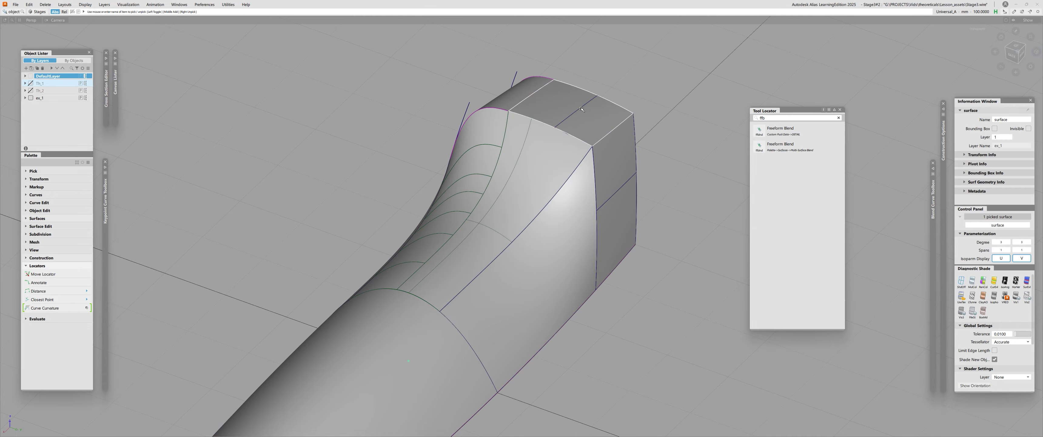
{"action": "key", "text": "ctrl+shift+n"}
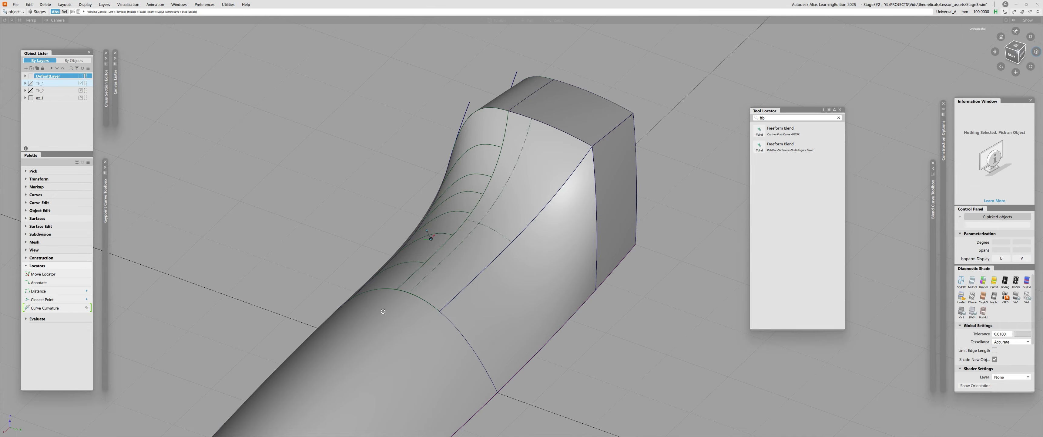
Remove the leftover blend curve from the corner and set the projection's curve data factor to 2
{"action": "left_click_drag", "start_coordinate": [559, 148], "coordinate": [451, 204], "text": "alt+shift"}
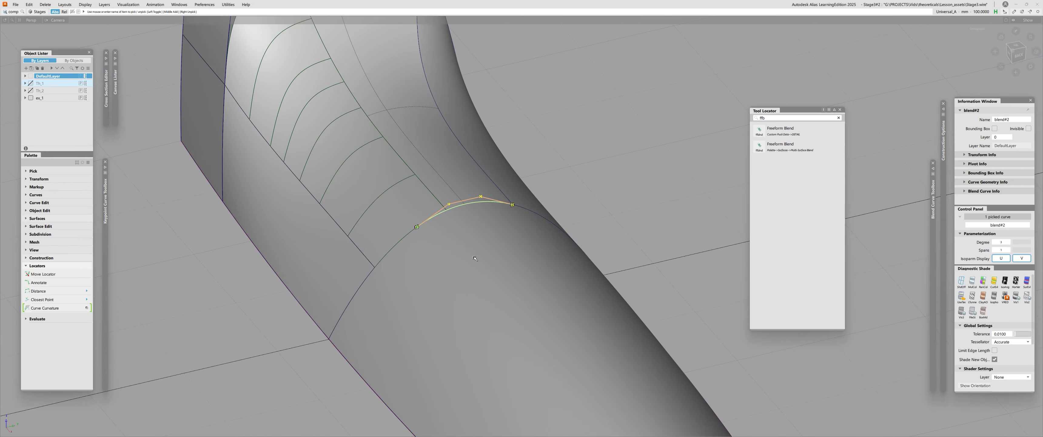
{"action": "left_click_drag", "start_coordinate": [457, 237], "coordinate": [456, 252], "text": "alt+shift"}
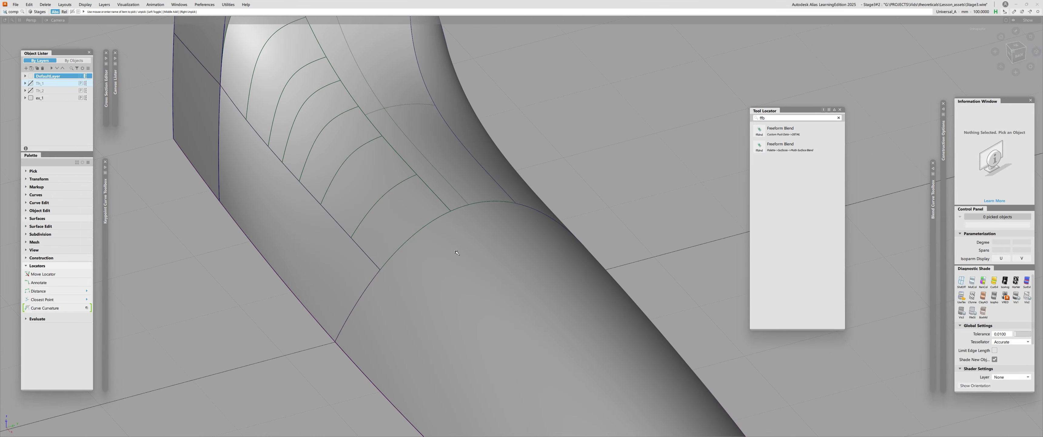
{"action": "key", "text": "p"}
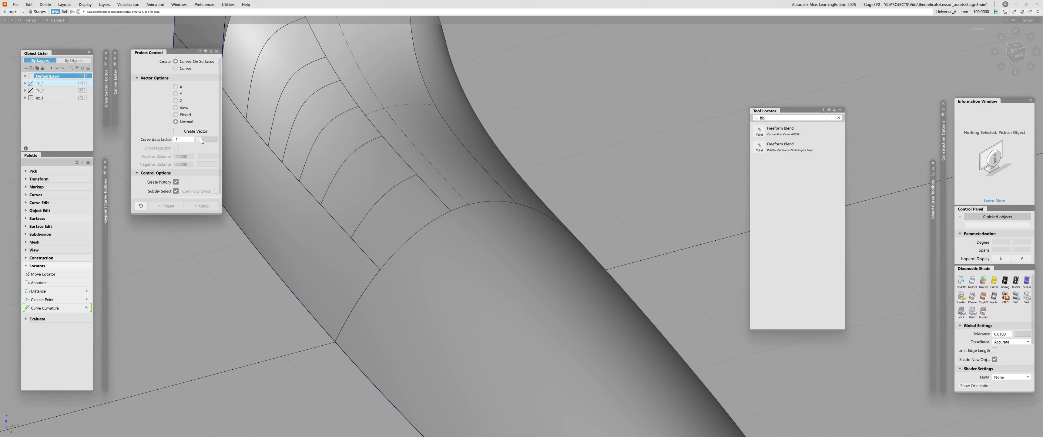
{"action": "left_click_drag", "start_coordinate": [201, 140], "coordinate": [206, 140]}
{"action": "left_click", "coordinate": [371, 284]}
{"action": "left_click", "coordinate": [366, 290]}
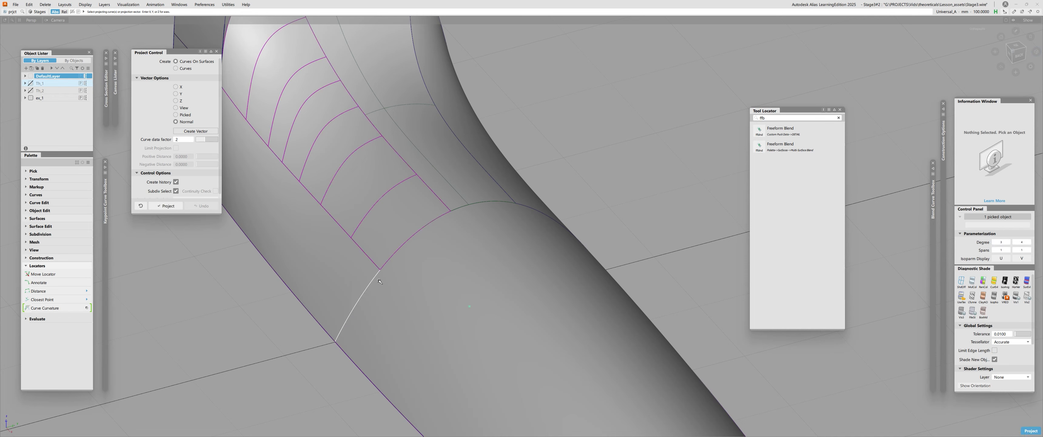
Delete the existing curve on surface beneath the corner from the skin#2 surface
{"action": "left_click", "coordinate": [462, 206]}
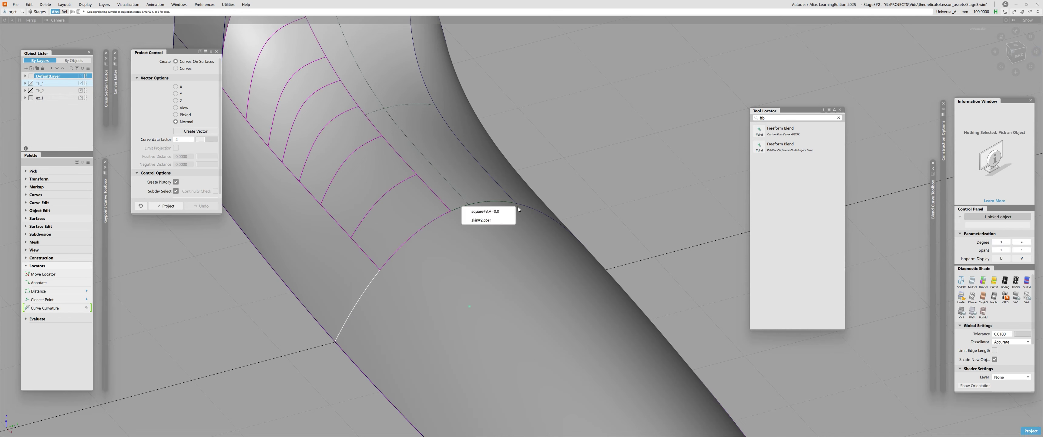
{"action": "left_click", "coordinate": [484, 220]}
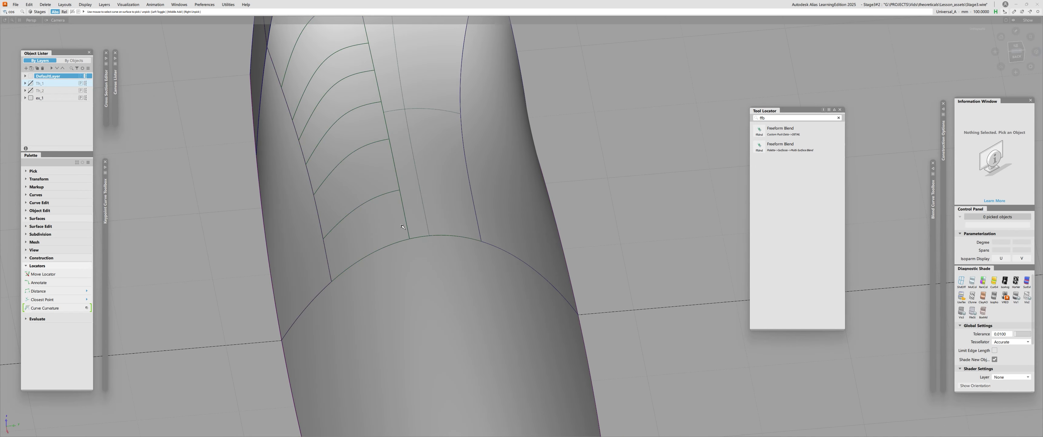
{"action": "left_click", "coordinate": [408, 237]}
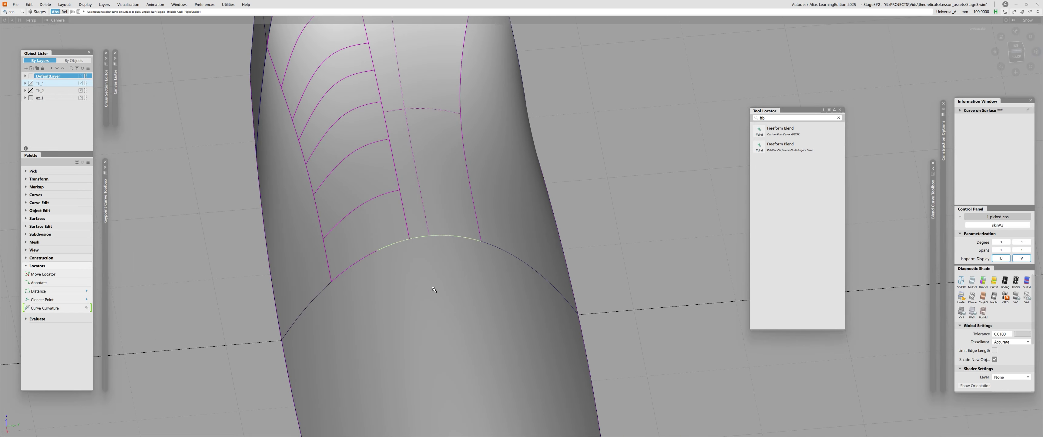
{"action": "left_click", "coordinate": [434, 290]}
Project the three adjoining end edges of the upper patches along the surface normal onto skin#2 as curves on surface
{"action": "left_click_drag", "start_coordinate": [425, 234], "coordinate": [448, 232], "text": "alt+shift"}
{"action": "key", "text": "ctrl+p"}
{"action": "left_click", "coordinate": [450, 235]}
{"action": "key", "text": "space"}
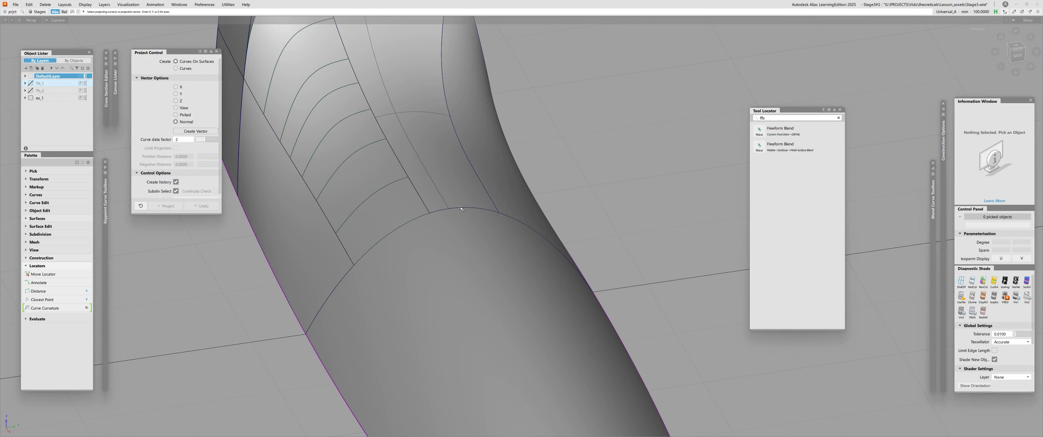
{"action": "left_click", "coordinate": [464, 208]}
{"action": "left_click", "coordinate": [399, 224]}
{"action": "left_click", "coordinate": [344, 279]}
{"action": "key", "text": "space"}
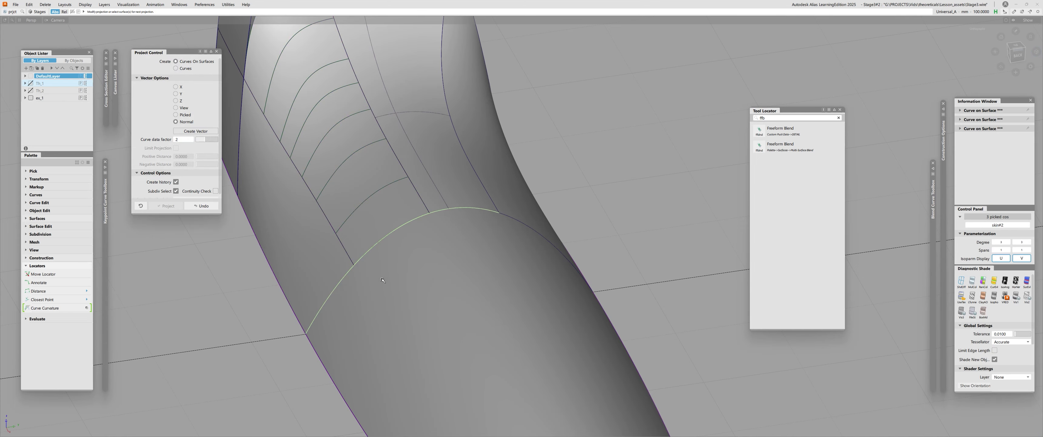
Check surface continuity where the blend and its two neighbouring patches meet the skin#2 surface
{"action": "mouse_move", "coordinate": [344, 272]}
{"action": "left_mouse_down", "text": "alt+shift"}
{"action": "mouse_move", "coordinate": [369, 270]}
{"action": "mouse_move", "coordinate": [229, 239]}
{"action": "mouse_move", "coordinate": [351, 268]}
{"action": "left_mouse_up", "text": "alt+shift"}
{"action": "key", "text": "ctrl+shift+c"}
{"action": "left_click", "coordinate": [373, 283]}
{"action": "left_click", "coordinate": [483, 184]}
{"action": "left_click", "coordinate": [425, 214]}
{"action": "key", "text": "ctrl+q"}
{"action": "left_click", "coordinate": [488, 231]}
Reopen the Freeform Blend settings and examine the control vertices of the blend patches near their lower edge
{"action": "key", "text": "ctrl+c"}
{"action": "key", "text": "ctrl+a"}
{"action": "left_click", "coordinate": [445, 230]}
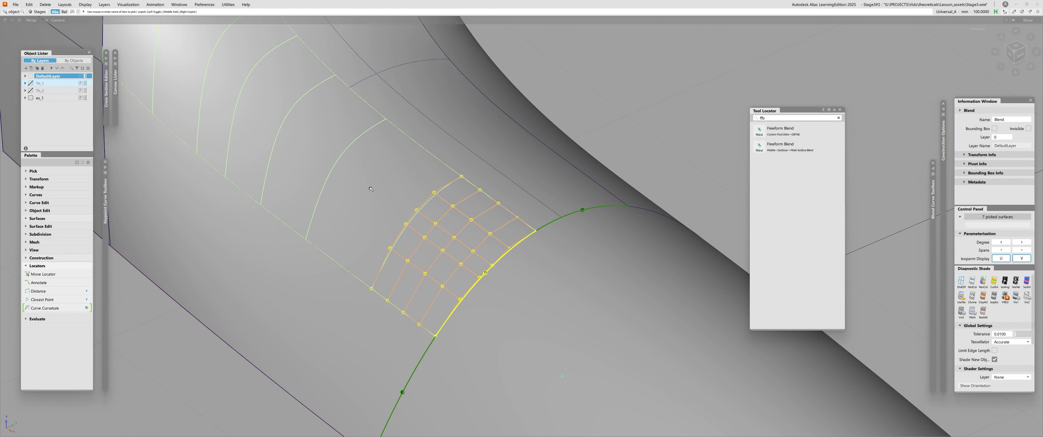
{"action": "key", "text": "ctrl+c"}
{"action": "left_click_drag", "start_coordinate": [441, 230], "coordinate": [316, 173], "text": "alt+shift"}
{"action": "key", "text": "ctrl+q"}
{"action": "left_click", "coordinate": [316, 173]}
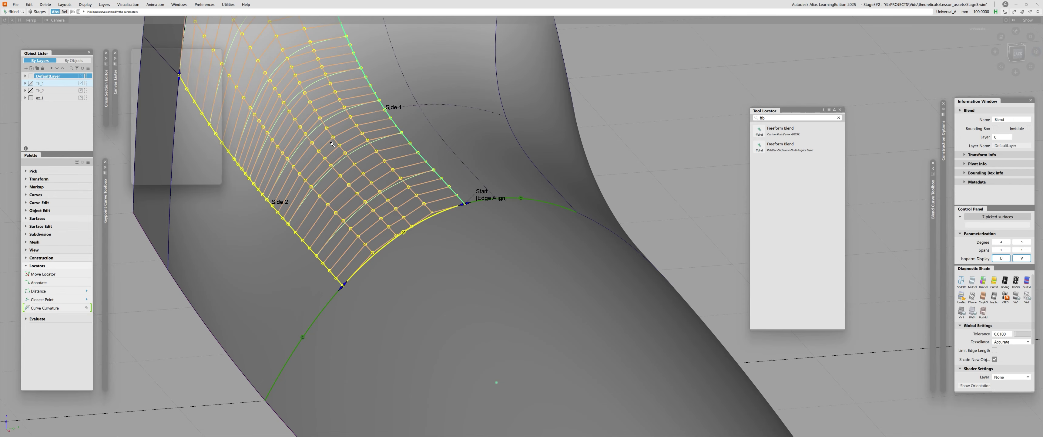
{"action": "right_click_drag", "start_coordinate": [365, 150], "coordinate": [359, 160], "text": "alt+shift"}
{"action": "middle_click_drag", "start_coordinate": [358, 160], "coordinate": [444, 254], "text": "alt+shift"}
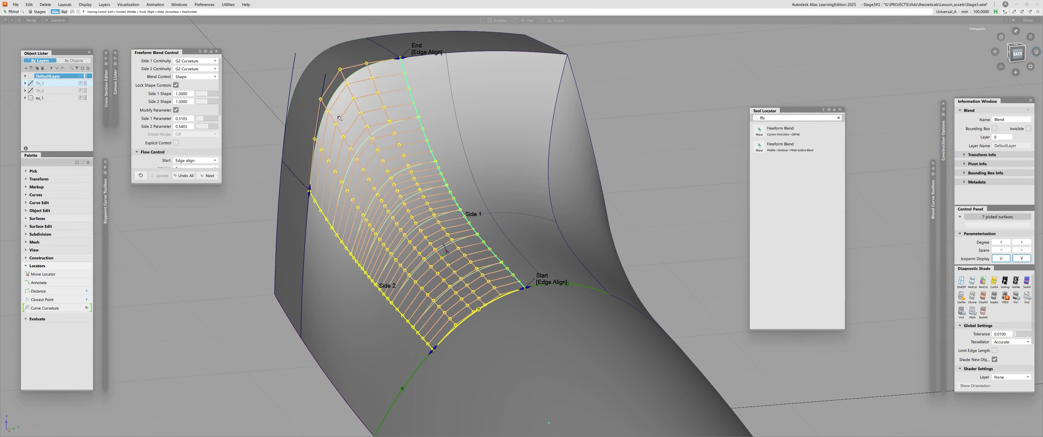
{"action": "left_click_drag", "start_coordinate": [444, 254], "coordinate": [457, 291], "text": "alt+shift"}
{"action": "right_click_drag", "start_coordinate": [457, 292], "coordinate": [421, 265], "text": "alt+shift"}
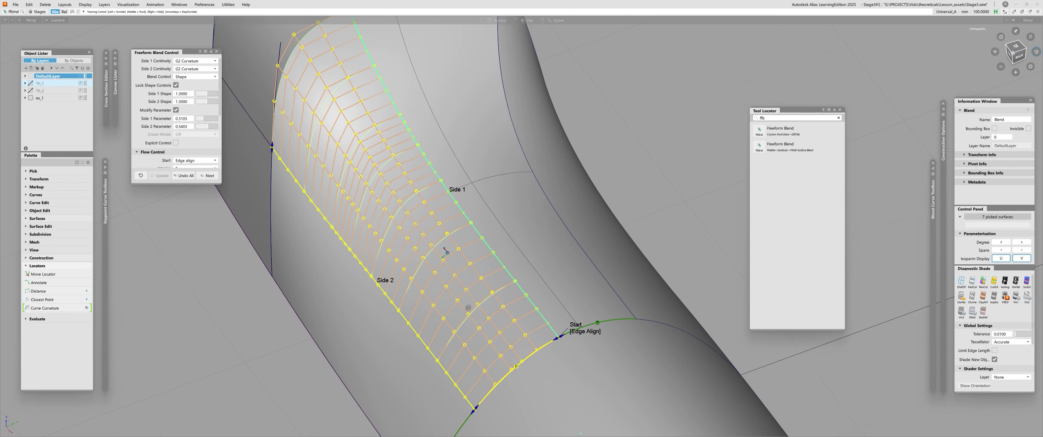
{"action": "left_click_drag", "start_coordinate": [491, 308], "coordinate": [499, 289], "text": "alt+shift"}
{"action": "middle_click_drag", "start_coordinate": [499, 289], "coordinate": [415, 207], "text": "alt+shift"}
{"action": "right_click_drag", "start_coordinate": [414, 207], "coordinate": [504, 242], "text": "alt+shift"}
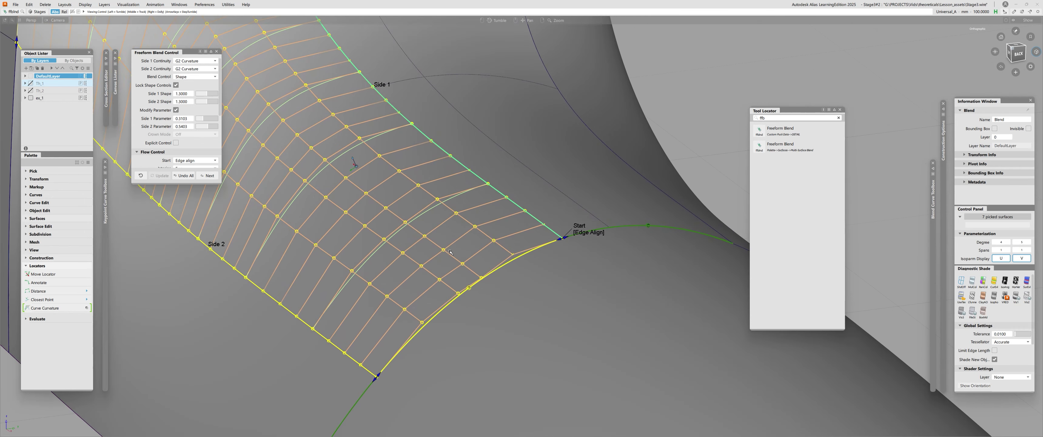
Display the control vertices of skin#2 for comparison, and those of the lowest blend patch
{"action": "left_click_drag", "start_coordinate": [504, 242], "coordinate": [506, 246], "text": "ctrl+shift"}
{"action": "left_click", "coordinate": [527, 324]}
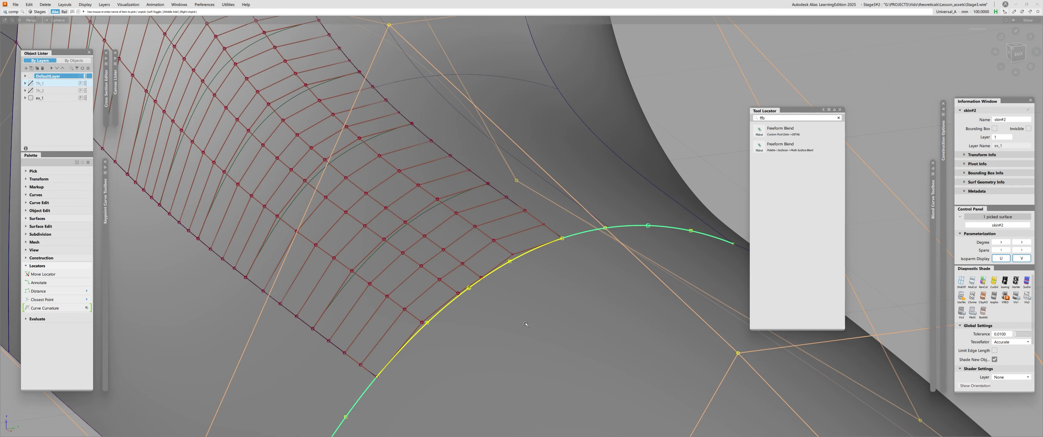
{"action": "middle_click_drag", "start_coordinate": [527, 324], "coordinate": [449, 295], "text": "alt+shift"}
{"action": "right_click_drag", "start_coordinate": [450, 294], "coordinate": [417, 243], "text": "alt+shift"}
{"action": "left_click_drag", "start_coordinate": [416, 243], "coordinate": [444, 233], "text": "ctrl+shift"}
{"action": "left_click", "coordinate": [450, 240]}
{"action": "left_click", "coordinate": [429, 223]}
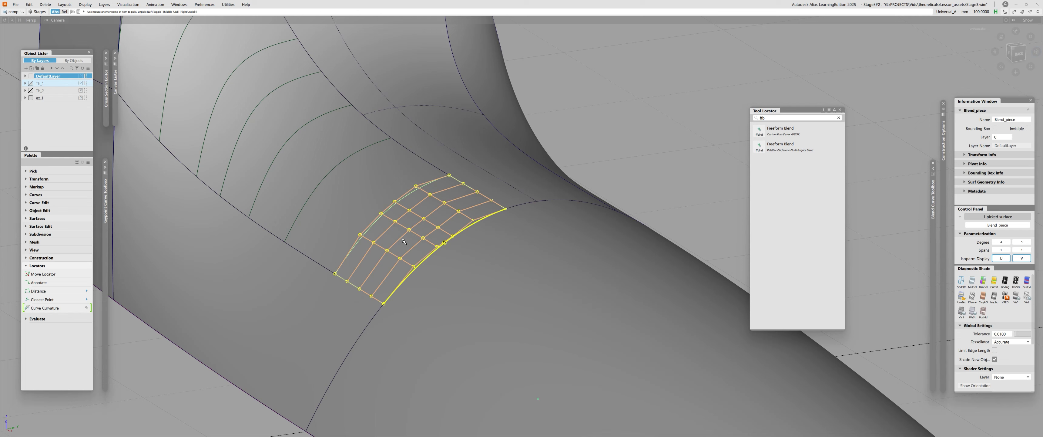
{"action": "left_click", "coordinate": [434, 273]}
Align the lowest blend patch to skin#2 with G2 continuity, Project type along Normal, position influence 0 and V degree 6
{"action": "key", "text": "a"}
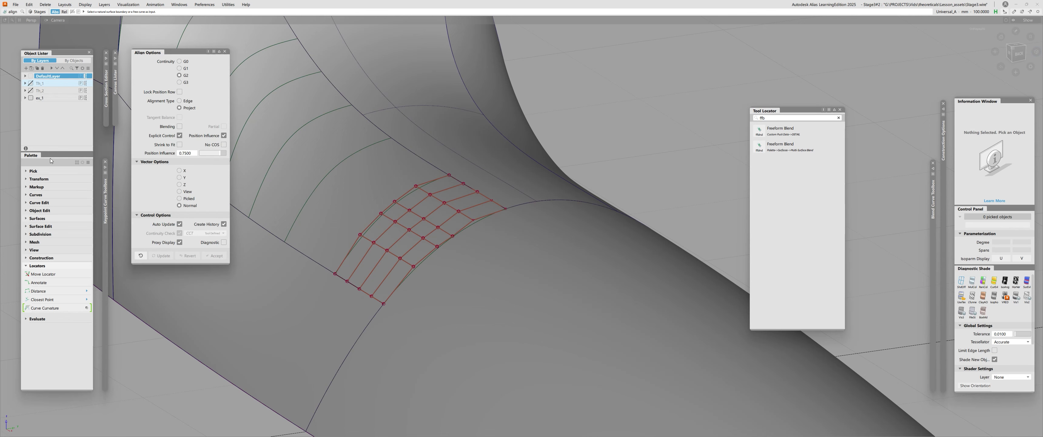
{"action": "left_click", "coordinate": [454, 237]}
{"action": "left_click", "coordinate": [497, 262]}
{"action": "left_click_drag", "start_coordinate": [385, 284], "coordinate": [478, 227], "text": "alt+shift"}
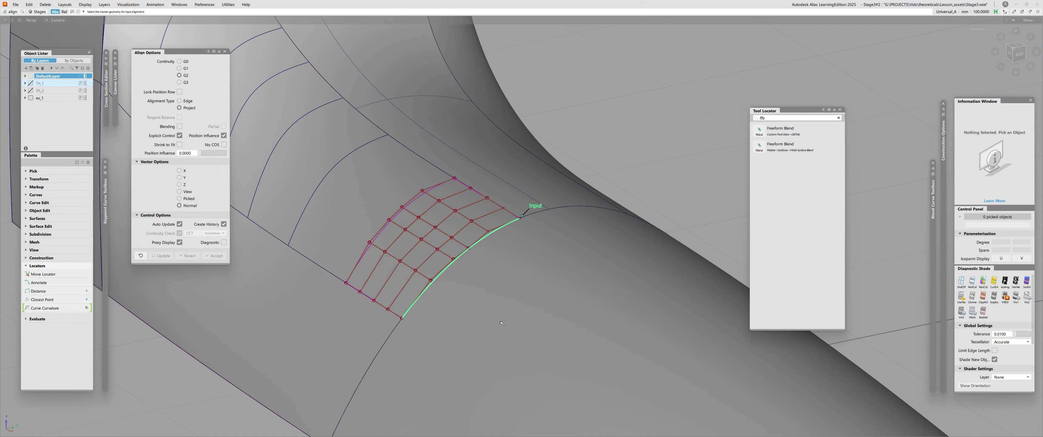
{"action": "left_click_drag", "start_coordinate": [518, 248], "coordinate": [530, 296], "text": "alt+shift"}
{"action": "left_click_drag", "start_coordinate": [504, 251], "coordinate": [418, 245], "text": "alt+shift"}
{"action": "left_click", "coordinate": [518, 256]}
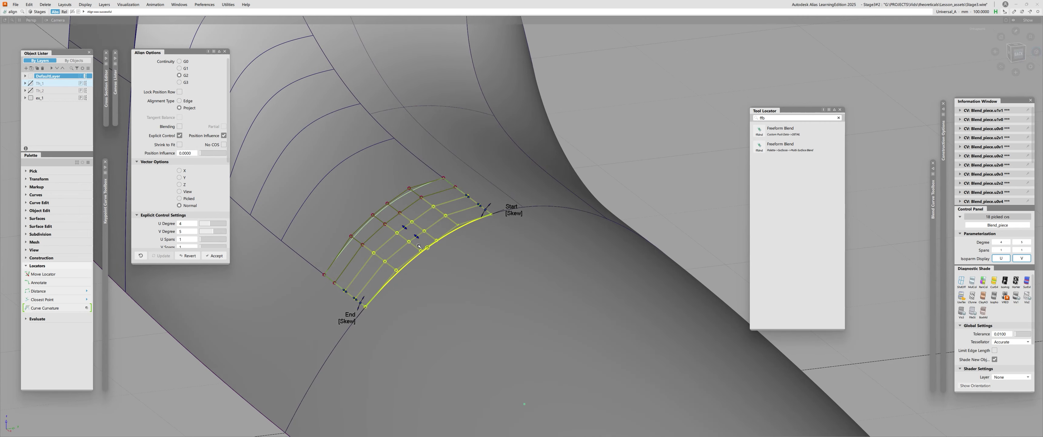
{"action": "left_click_drag", "start_coordinate": [215, 233], "coordinate": [217, 234]}
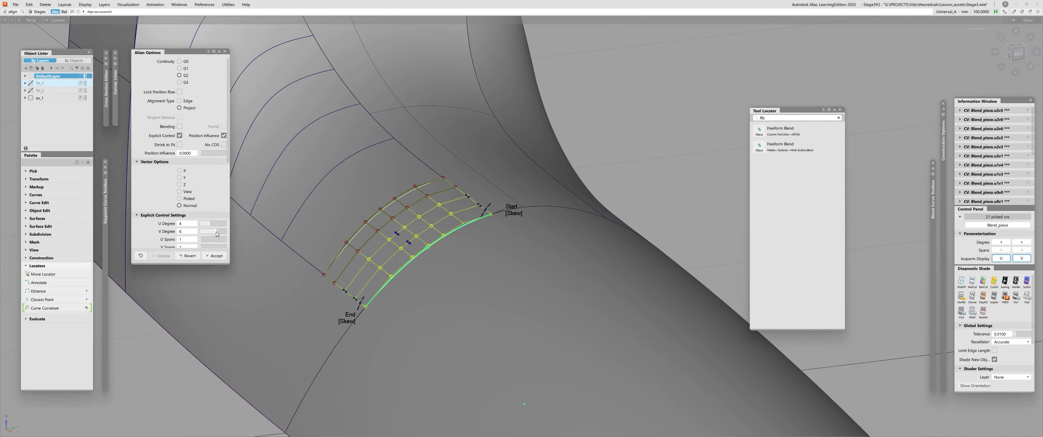
Check surface continuity along the two short side edges of the aligned blend patch
{"action": "mouse_move", "coordinate": [451, 219]}
{"action": "left_mouse_down", "text": "alt+shift"}
{"action": "mouse_move", "coordinate": [374, 215]}
{"action": "mouse_move", "coordinate": [452, 223]}
{"action": "left_mouse_up", "text": "alt+shift"}
{"action": "key", "text": "ctrl+shift+c"}
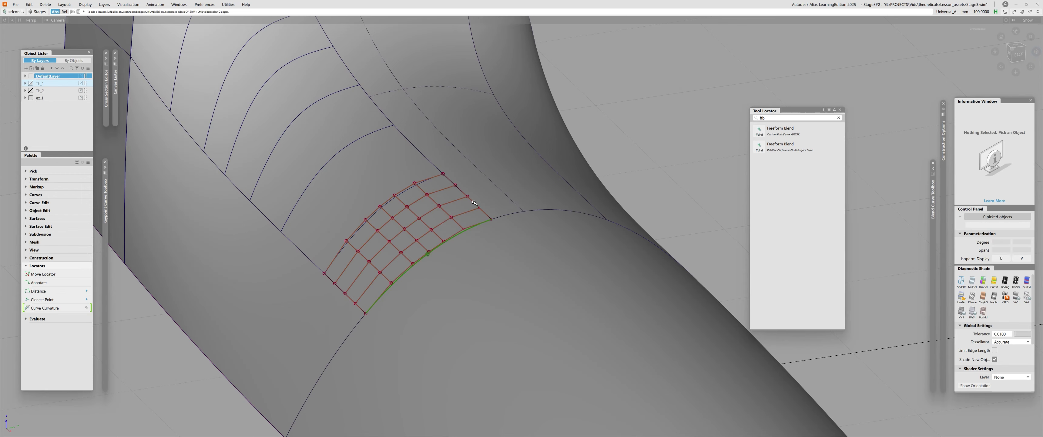
{"action": "left_click", "coordinate": [467, 196]}
{"action": "left_click", "coordinate": [344, 292]}
{"action": "left_click_drag", "start_coordinate": [374, 266], "coordinate": [419, 268], "text": "alt+shift"}
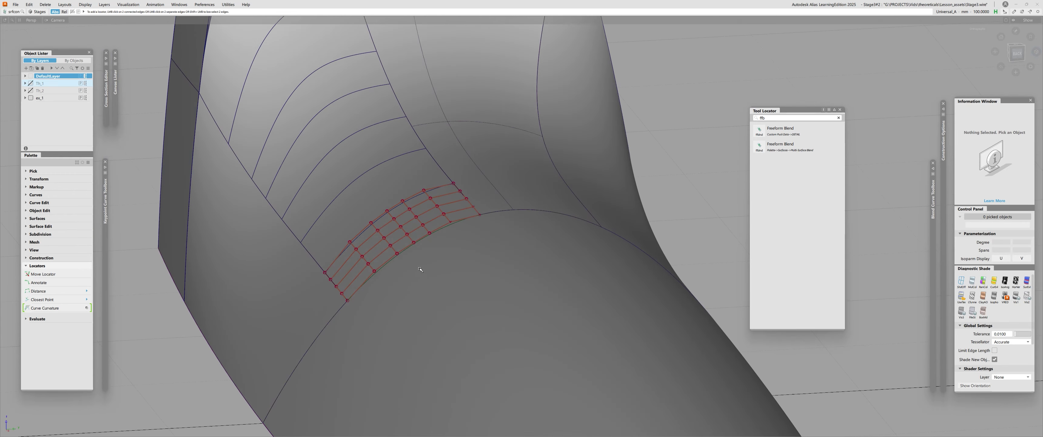
Check surface continuity along the edge the aligned patch shares with the neighbouring blend patch
{"action": "left_click", "coordinate": [412, 212]}
{"action": "key", "text": "ctrl+shift+c"}
{"action": "left_click", "coordinate": [397, 208]}
{"action": "left_click_drag", "start_coordinate": [430, 218], "coordinate": [387, 222], "text": "alt+shift"}
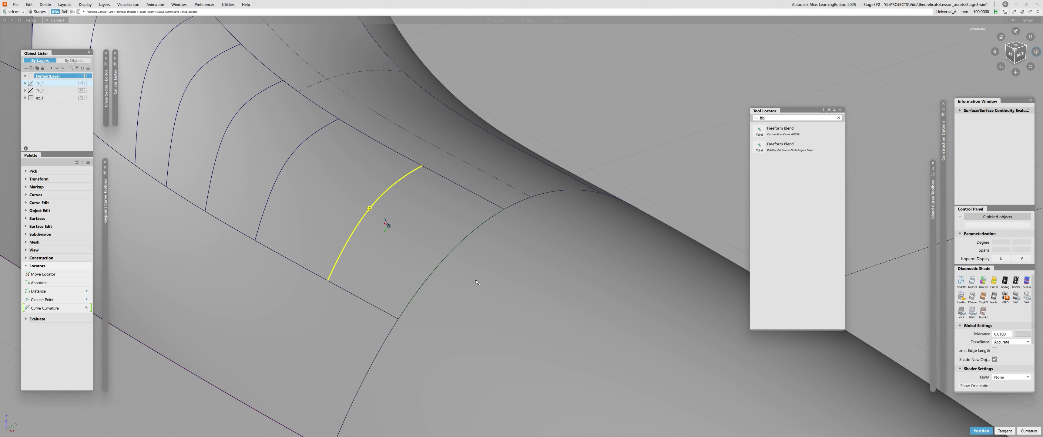
{"action": "left_click", "coordinate": [368, 208]}
{"action": "left_click", "coordinate": [382, 243]}
{"action": "left_click", "coordinate": [380, 239]}
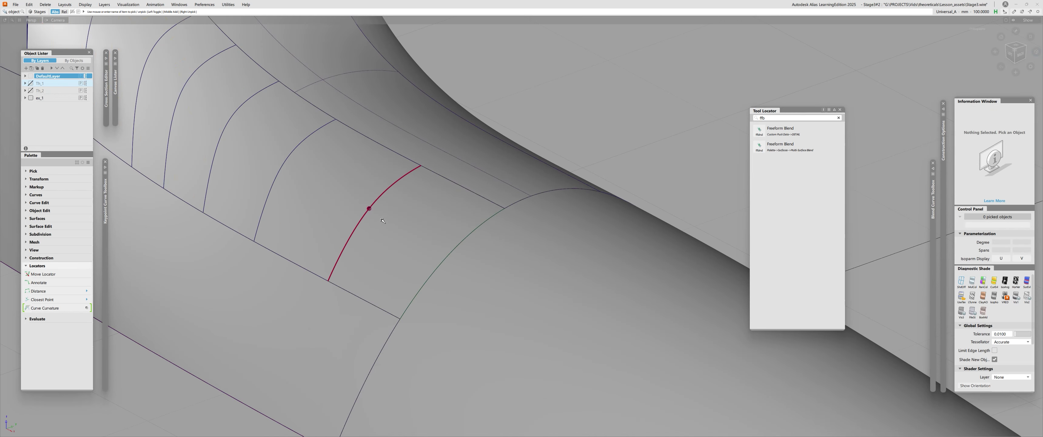
Redisplay the control vertices of the aligned blend patch and restart the surface continuity evaluation
{"action": "left_click", "coordinate": [383, 223]}
{"action": "left_click", "coordinate": [348, 217]}
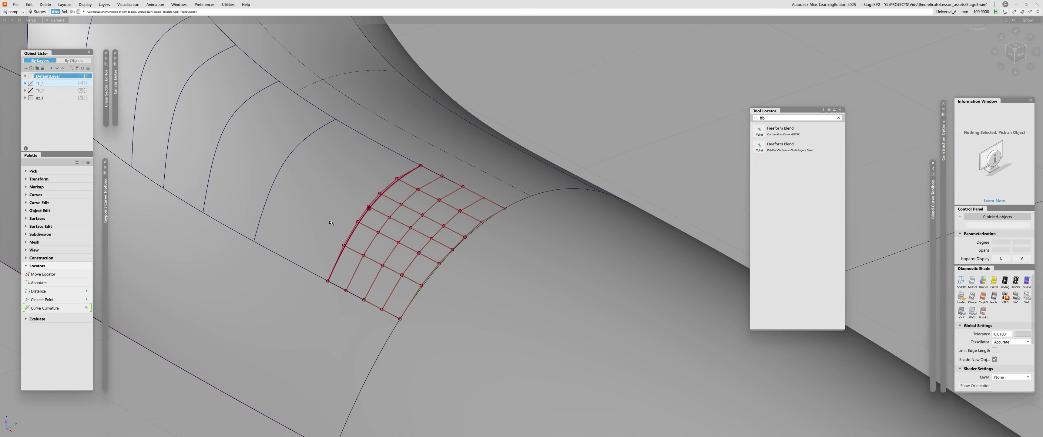
{"action": "key", "text": "shift+c"}
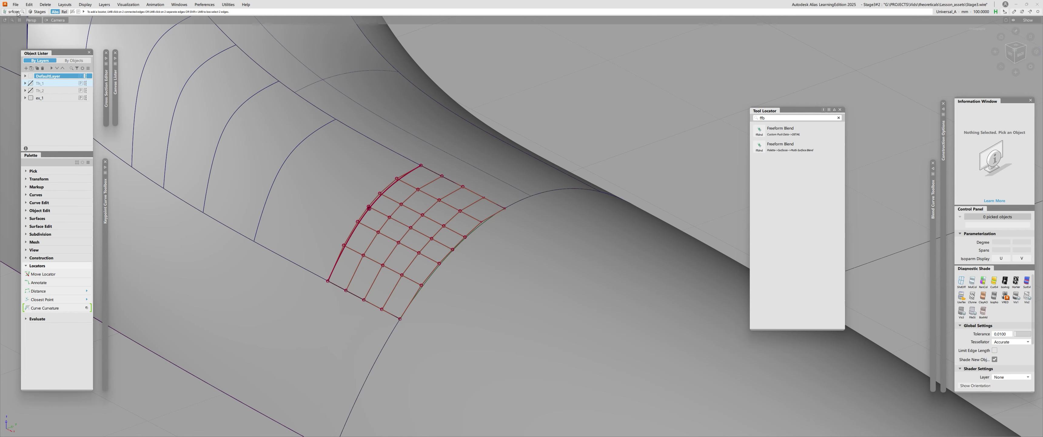
{"action": "key", "text": "ctrl+grave"}
{"action": "left_click", "coordinate": [521, 257]}
{"action": "left_click", "coordinate": [546, 271]}
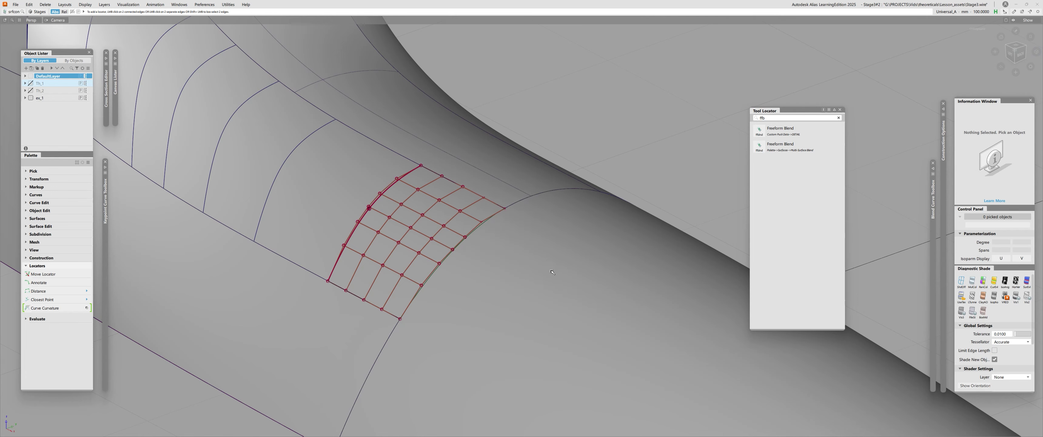
{"action": "scroll", "coordinate": [388, 226], "scroll_direction": "up", "scroll_amount": 1}
Measure surface continuity on all four edges of the aligned blend patch
{"action": "left_click", "coordinate": [370, 197]}
{"action": "key", "text": "ctrl+shift+c"}
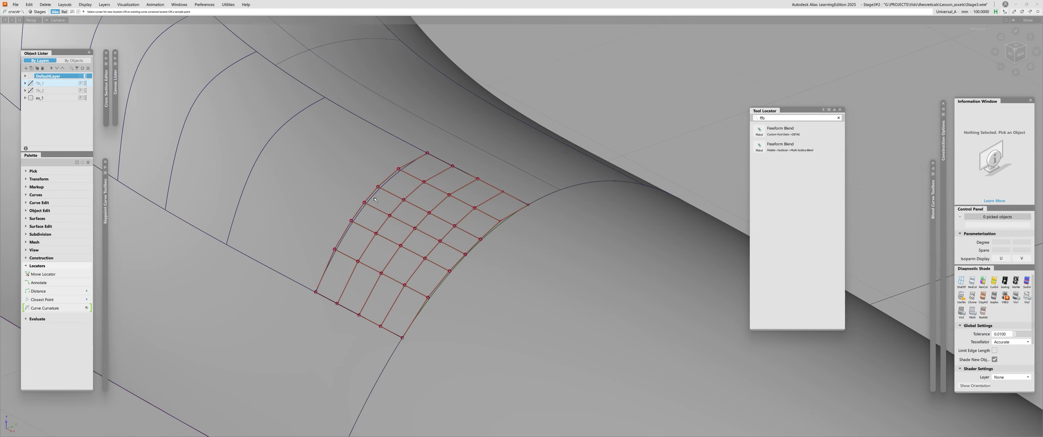
{"action": "left_click", "coordinate": [373, 197]}
{"action": "left_click_drag", "start_coordinate": [373, 197], "coordinate": [354, 259], "text": "alt+shift"}
{"action": "left_click", "coordinate": [370, 313]}
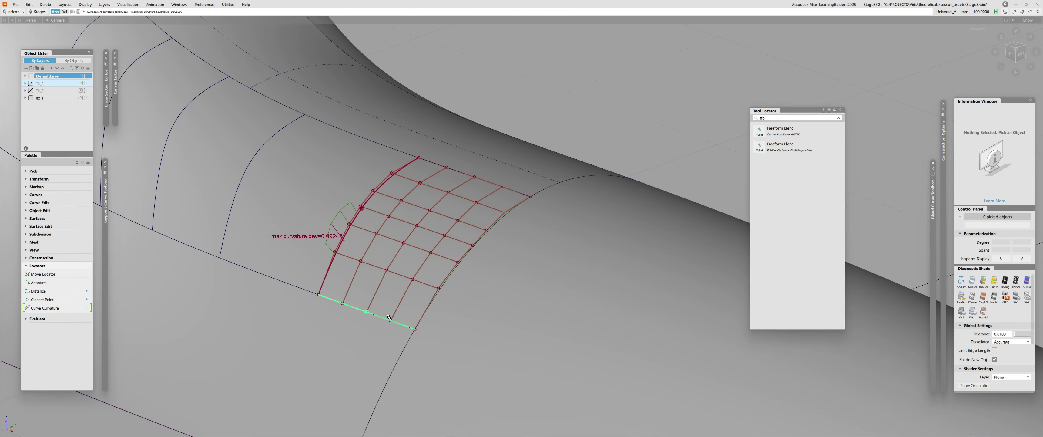
{"action": "left_click", "coordinate": [486, 181]}
{"action": "left_click", "coordinate": [469, 249]}
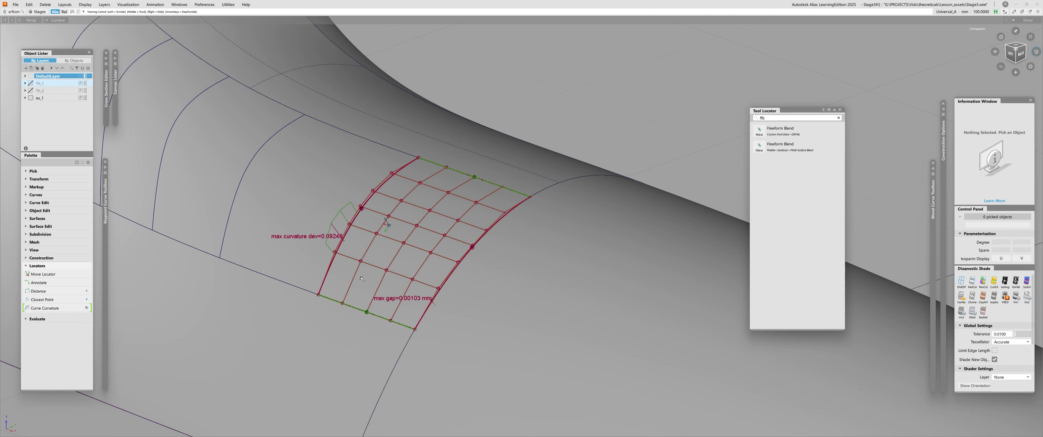
Clear the continuity checks and raise the aligned blend patch's V degree to 7
{"action": "key", "text": "Delete"}
{"action": "left_click", "coordinate": [470, 250]}
{"action": "left_click_drag", "start_coordinate": [469, 250], "coordinate": [413, 239], "text": "alt+shift"}
{"action": "left_click", "coordinate": [414, 238]}
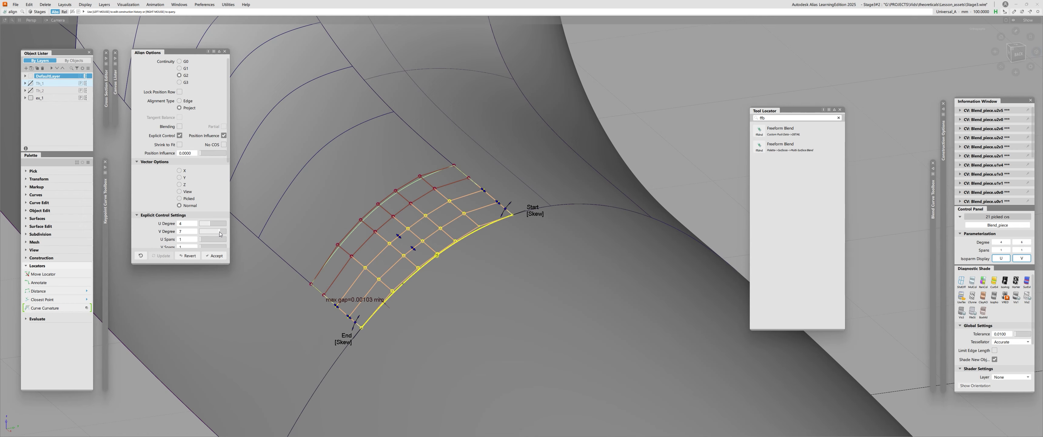
{"action": "left_click_drag", "start_coordinate": [358, 227], "coordinate": [376, 224], "text": "alt+shift"}
{"action": "right_click_drag", "start_coordinate": [376, 224], "coordinate": [383, 223], "text": "alt+shift"}
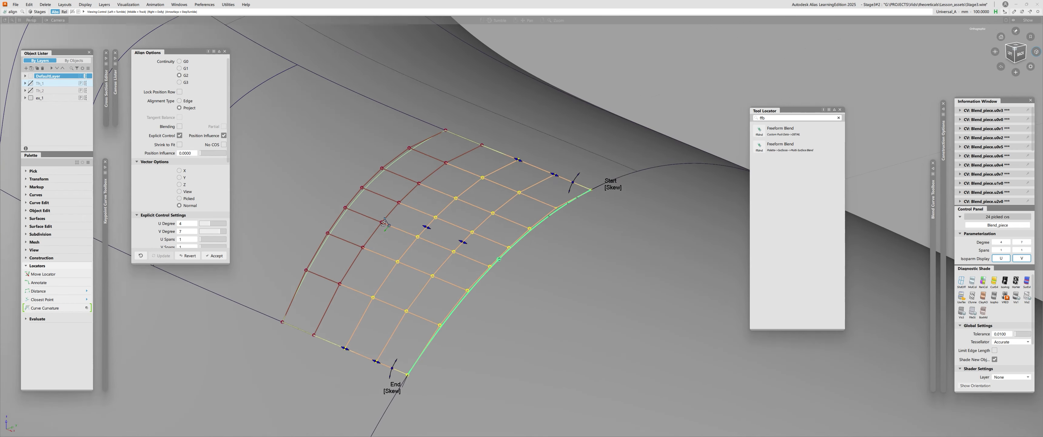
Measure surface continuity again on all four edges of the aligned blend patch with V degree 7
{"action": "left_click_drag", "start_coordinate": [383, 223], "coordinate": [374, 212], "text": "alt+shift"}
{"action": "key", "text": "ctrl+shift+c"}
{"action": "left_click", "coordinate": [344, 210]}
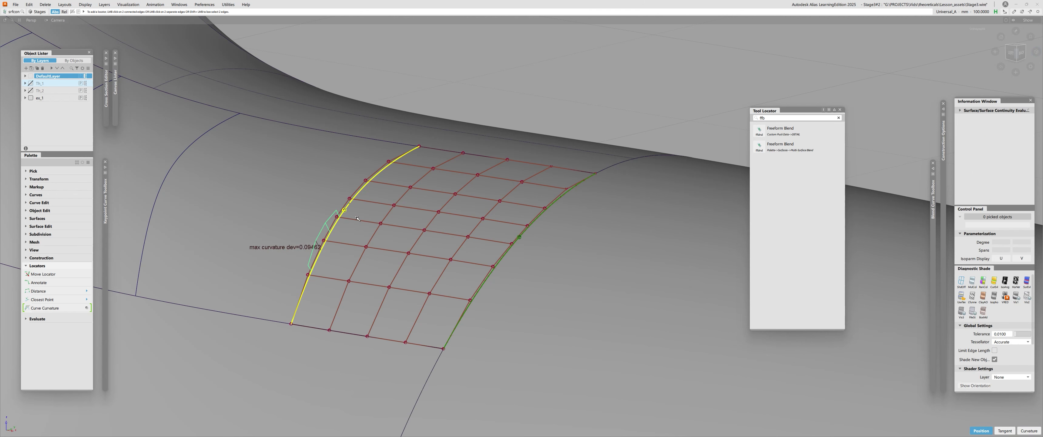
{"action": "left_click", "coordinate": [366, 336]}
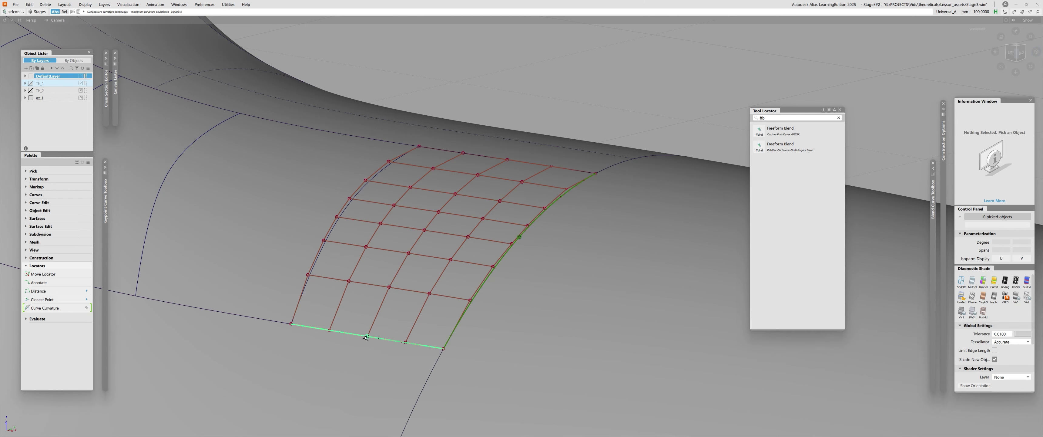
{"action": "left_click", "coordinate": [343, 210]}
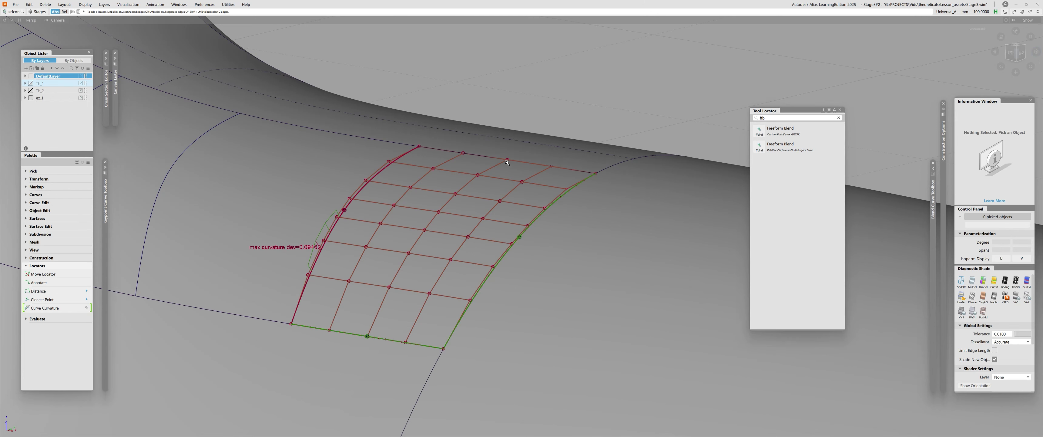
{"action": "left_click", "coordinate": [507, 163]}
{"action": "left_click_drag", "start_coordinate": [384, 247], "coordinate": [338, 257], "text": "alt+shift"}
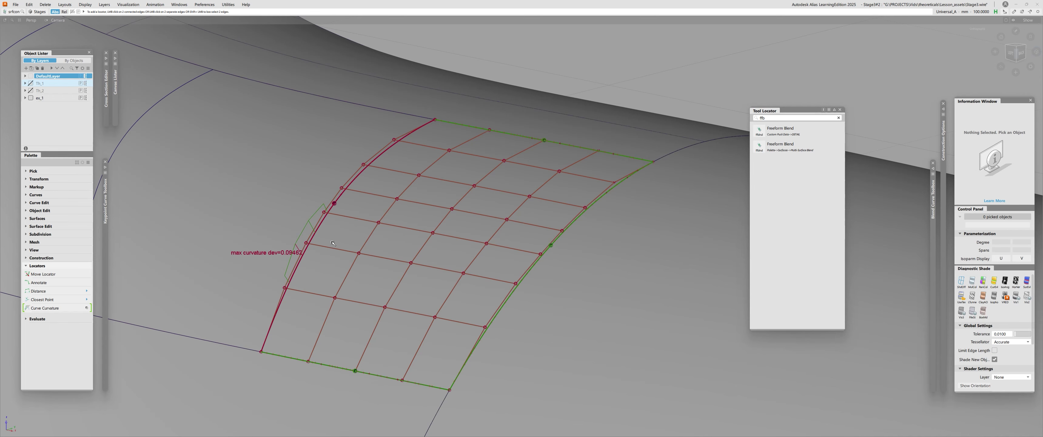
Close the tool search window and delete the construction history of the aligned blend patch
{"action": "left_click_drag", "start_coordinate": [836, 113], "coordinate": [840, 109]}
{"action": "left_click", "coordinate": [843, 106]}
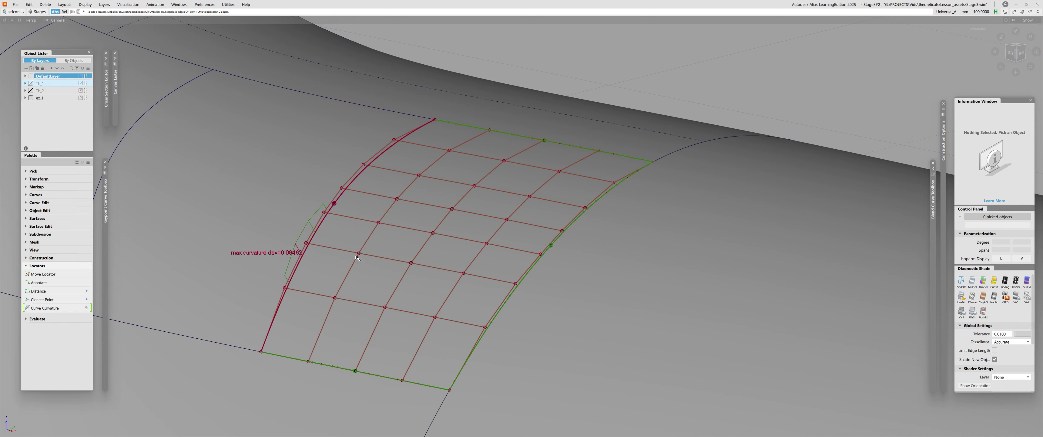
{"action": "left_click_drag", "start_coordinate": [402, 272], "coordinate": [393, 220], "text": "alt+shift"}
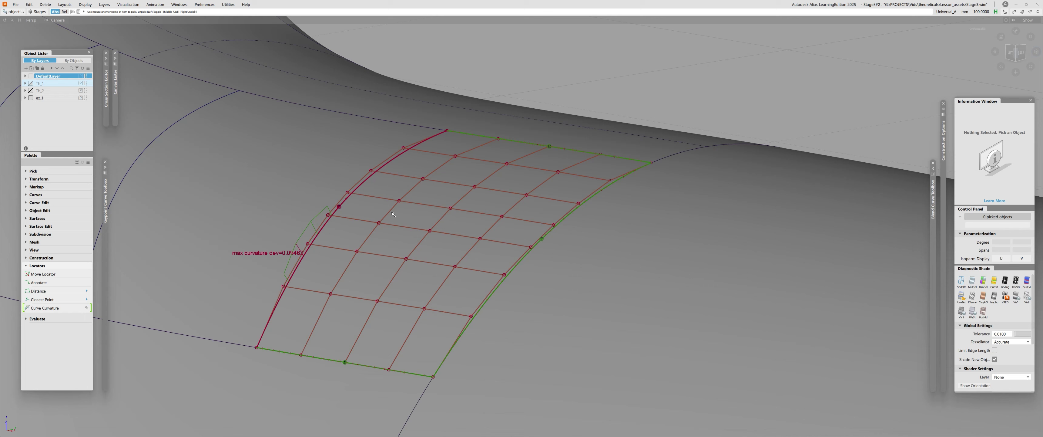
{"action": "left_click", "coordinate": [392, 215]}
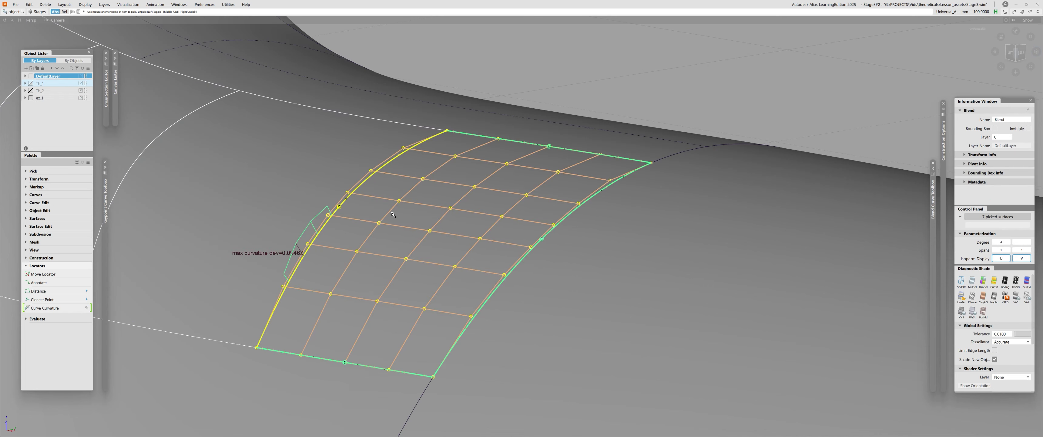
{"action": "left_click", "coordinate": [392, 215]}
{"action": "left_click", "coordinate": [393, 215]}
{"action": "key", "text": "ctrl+h"}
{"action": "key", "text": "Return"}
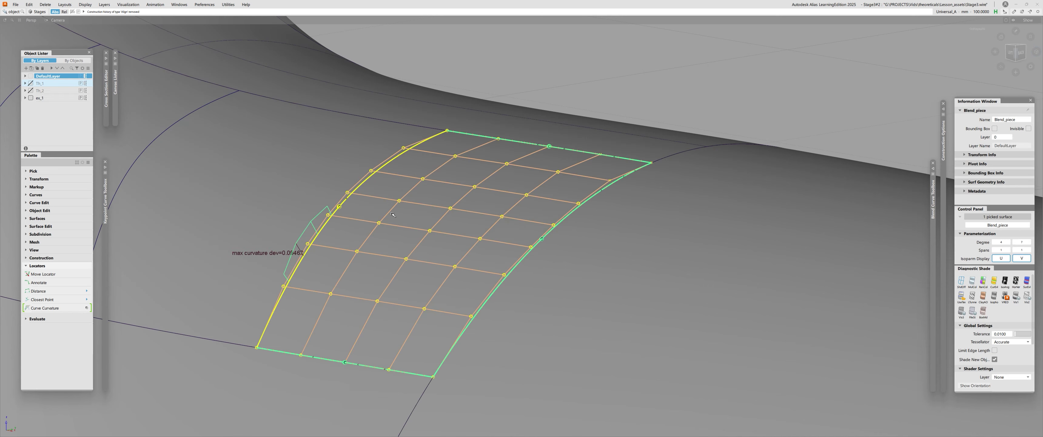
{"action": "left_click", "coordinate": [392, 215]}
Slide an interior control vertex of the blend patch beside the out-of-tolerance edge along the NUV directions to reduce its curvature deviation
{"action": "right_click_drag", "start_coordinate": [392, 215], "coordinate": [378, 265], "text": "alt+shift"}
{"action": "left_click_drag", "start_coordinate": [379, 265], "coordinate": [368, 256], "text": "alt+shift"}
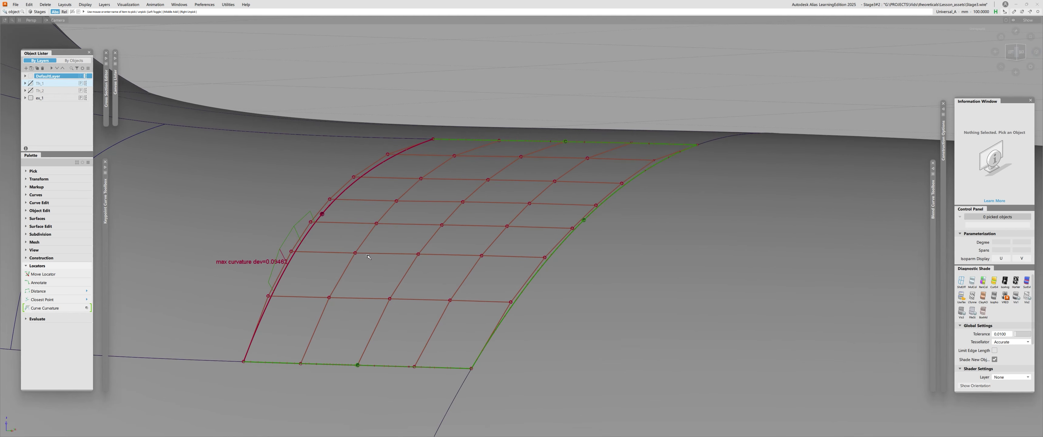
{"action": "left_click", "coordinate": [352, 254]}
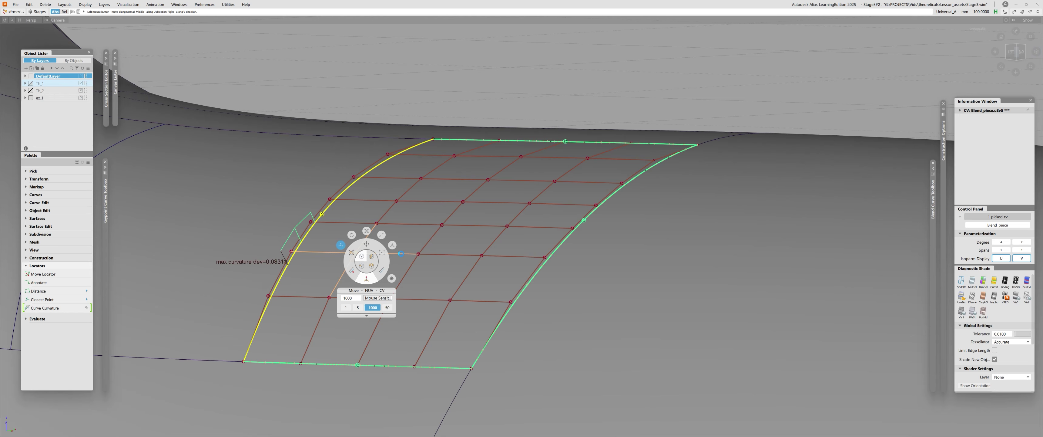
{"action": "left_click_drag", "start_coordinate": [400, 254], "coordinate": [388, 261]}
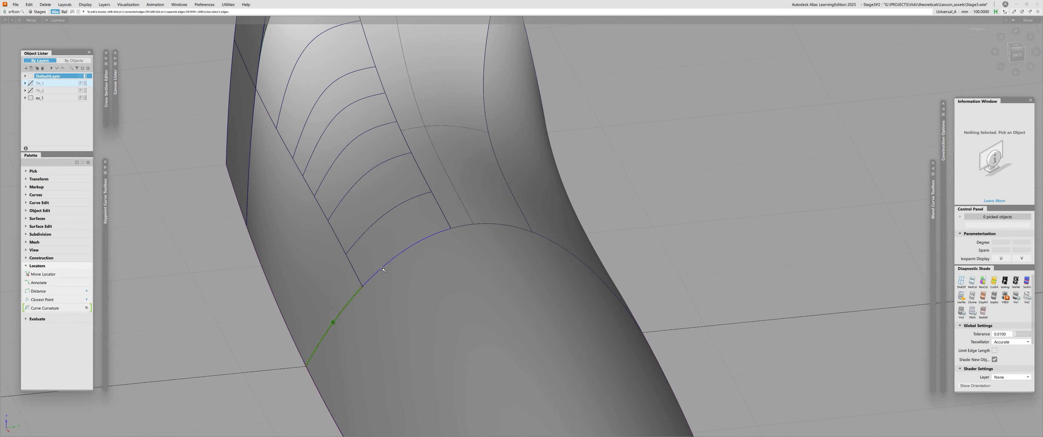
Check surface continuity where the end blend patch meets the main body and along its two long side edges
{"action": "left_click", "coordinate": [383, 269]}
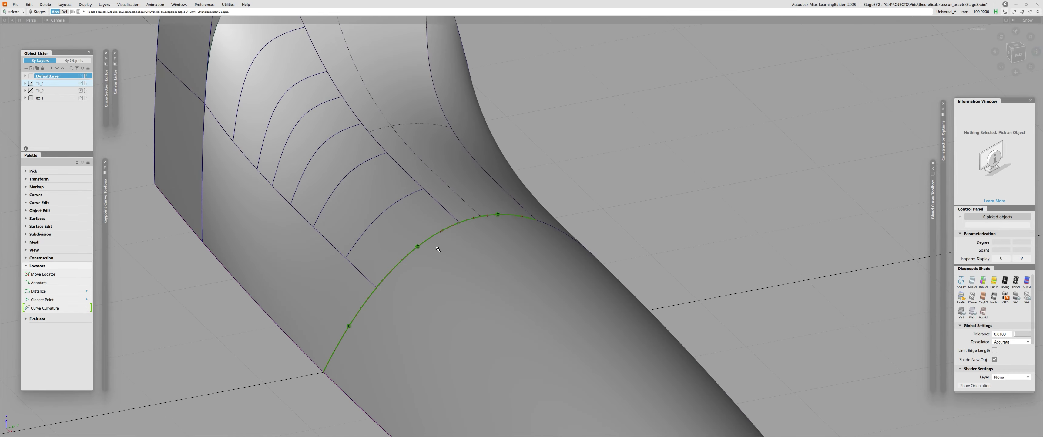
{"action": "left_click", "coordinate": [443, 207]}
{"action": "left_click", "coordinate": [362, 273]}
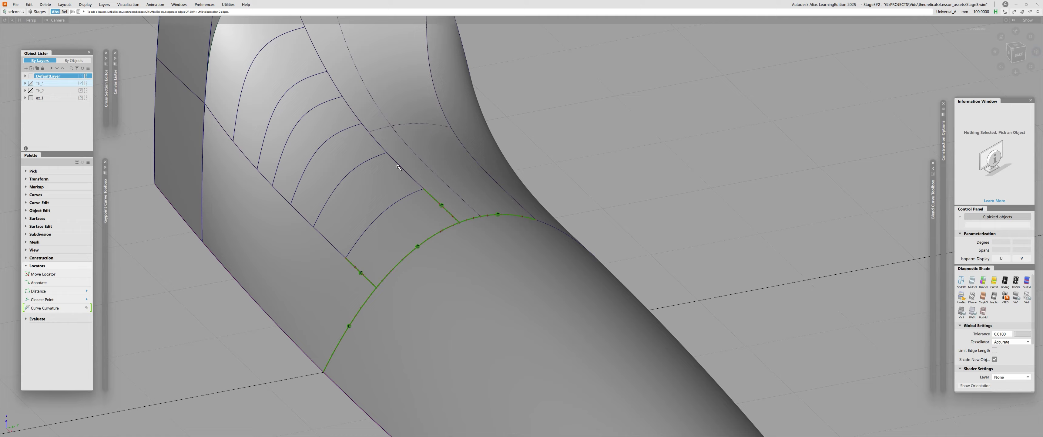
Select the row of blend patches with the corner rail surface and mirror-duplicate them to the opposite side of the model
{"action": "left_click_drag", "start_coordinate": [524, 296], "coordinate": [404, 290], "text": "alt+shift"}
{"action": "right_click_drag", "start_coordinate": [405, 290], "coordinate": [348, 263], "text": "alt+shift"}
{"action": "left_click_drag", "start_coordinate": [348, 263], "coordinate": [338, 299], "text": "alt+shift"}
{"action": "left_click_drag", "start_coordinate": [388, 162], "coordinate": [388, 137], "text": "ctrl+shift"}
{"action": "left_click", "coordinate": [404, 72]}
{"action": "left_click", "coordinate": [407, 97]}
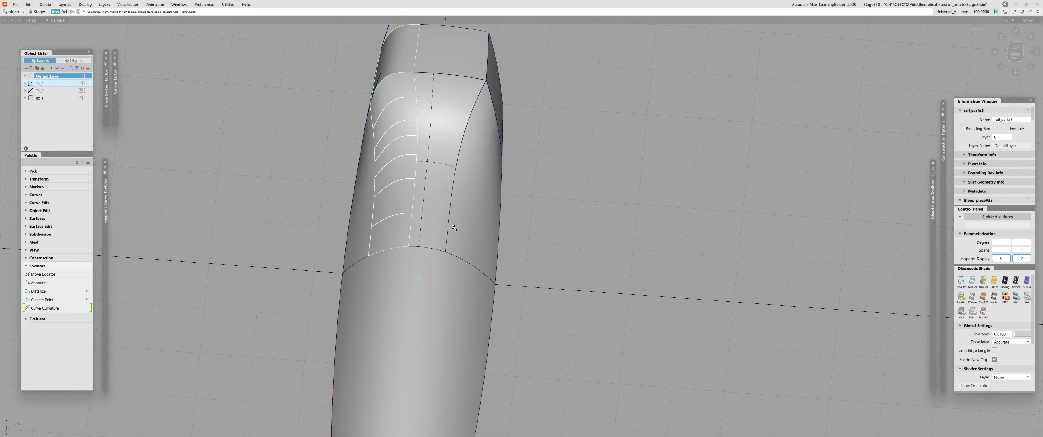
{"action": "right_click_drag", "start_coordinate": [454, 228], "coordinate": [421, 228], "text": "ctrl+shift"}
{"action": "left_click_drag", "start_coordinate": [293, 235], "coordinate": [251, 233], "text": "alt+shift"}
{"action": "left_click", "coordinate": [251, 233]}
{"action": "right_click_drag", "start_coordinate": [251, 233], "coordinate": [316, 218], "text": "alt+shift"}
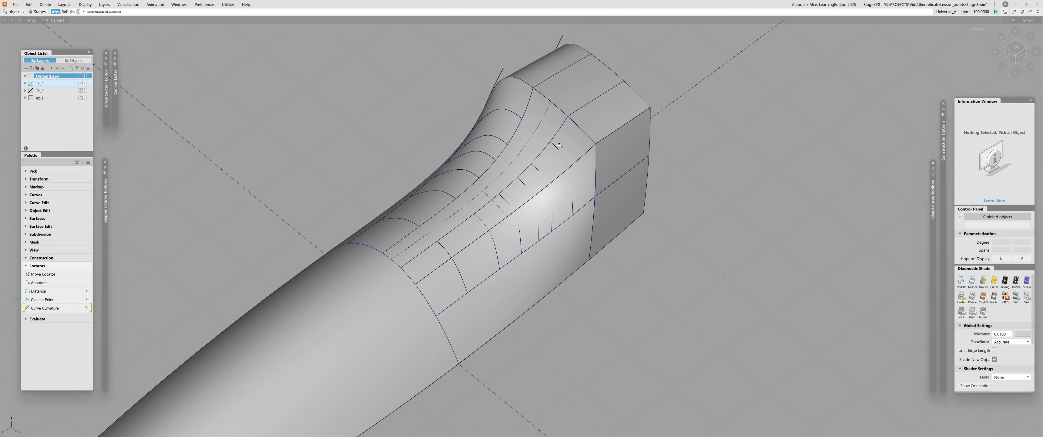
Project the mirrored blend's upper boundary edges along the surface normal onto the end block's top and the adjoining upper surface
{"action": "right_click_drag", "start_coordinate": [559, 145], "coordinate": [526, 145], "text": "ctrl+shift"}
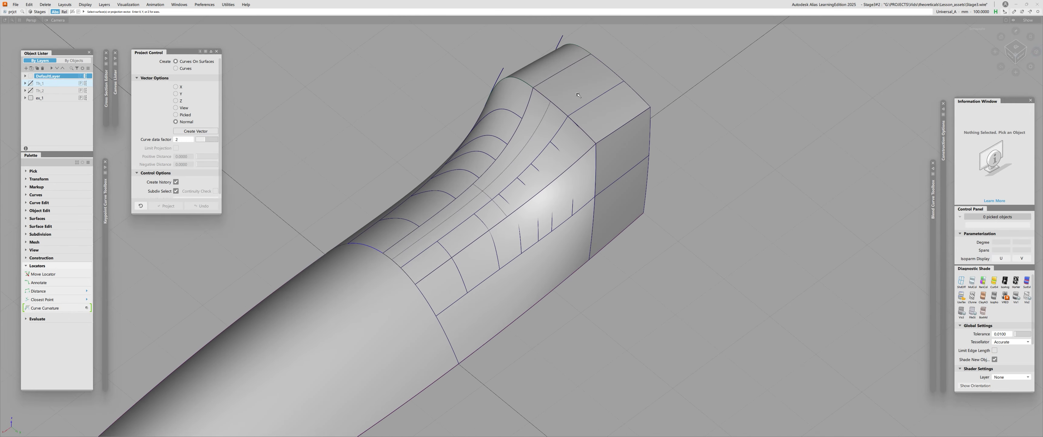
{"action": "left_click", "coordinate": [580, 108]}
{"action": "key", "text": "space"}
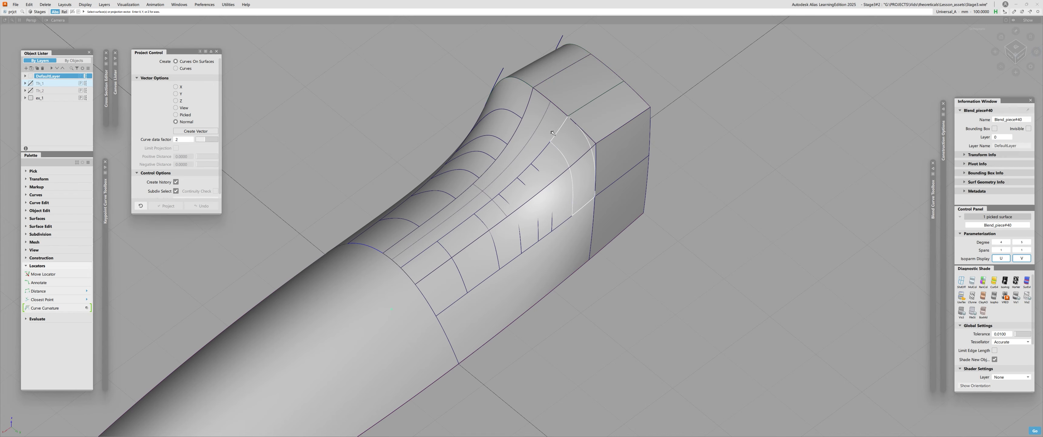
{"action": "left_click", "coordinate": [557, 133]}
{"action": "key", "text": "space"}
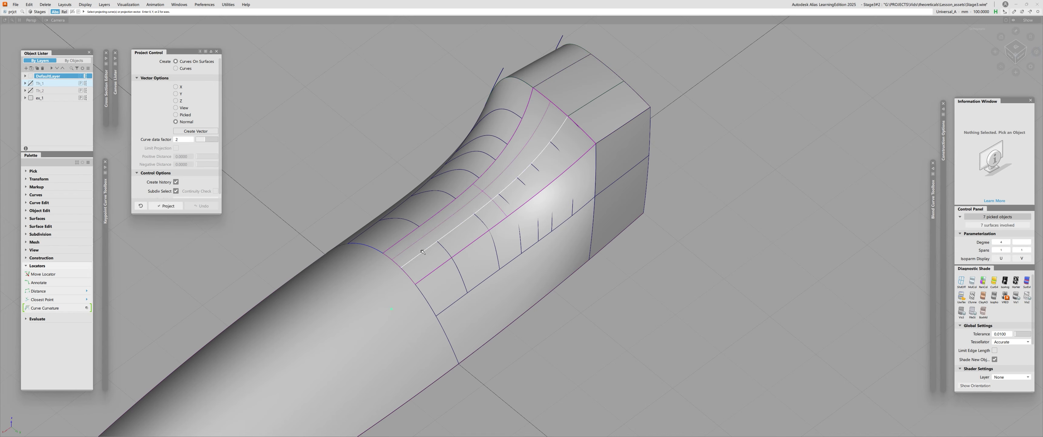
Project the mirrored blend's lower boundary edges onto the end block's side face and the adjoining side surface
{"action": "left_click_drag", "start_coordinate": [423, 252], "coordinate": [567, 243], "text": "alt+shift"}
{"action": "left_click", "coordinate": [605, 240]}
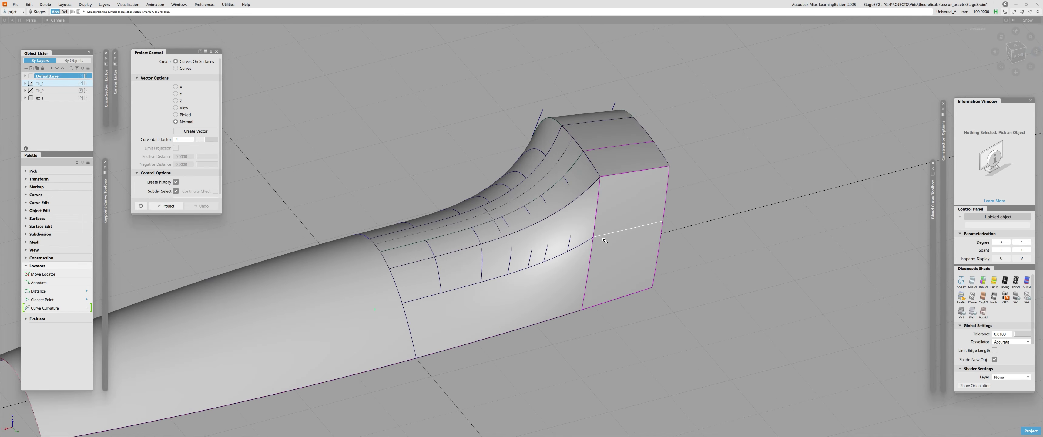
{"action": "key", "text": "space"}
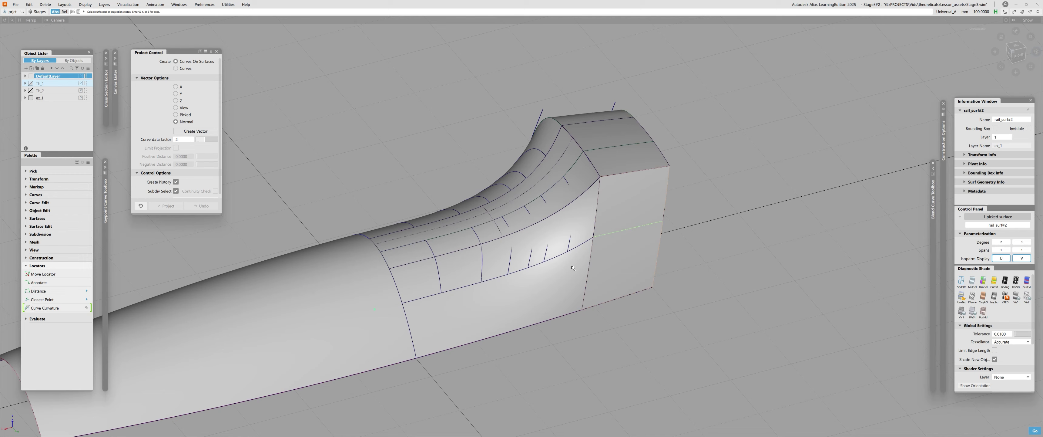
{"action": "left_click", "coordinate": [560, 255]}
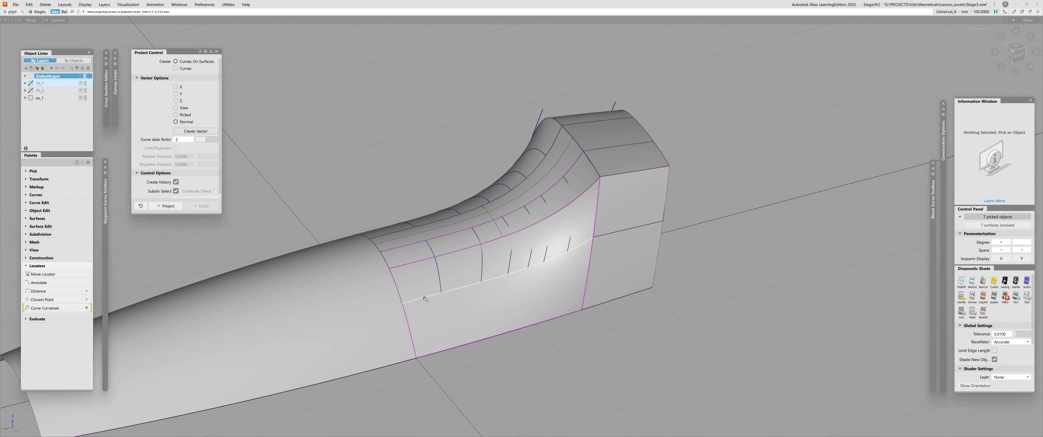
{"action": "key", "text": "space"}
Trim the side, upper and end block surfaces back to the projected curves to expose the mirrored corner blend
{"action": "left_click_drag", "start_coordinate": [425, 298], "coordinate": [473, 303], "text": "alt+shift"}
{"action": "key", "text": "t"}
{"action": "left_click", "coordinate": [526, 294]}
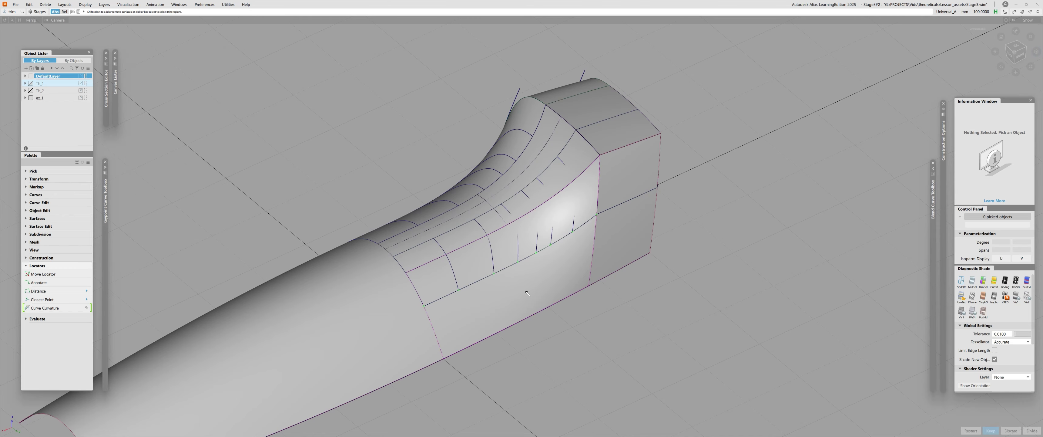
{"action": "key", "text": "space"}
{"action": "left_click_drag", "start_coordinate": [443, 203], "coordinate": [474, 196], "text": "alt+shift"}
{"action": "left_click", "coordinate": [474, 198]}
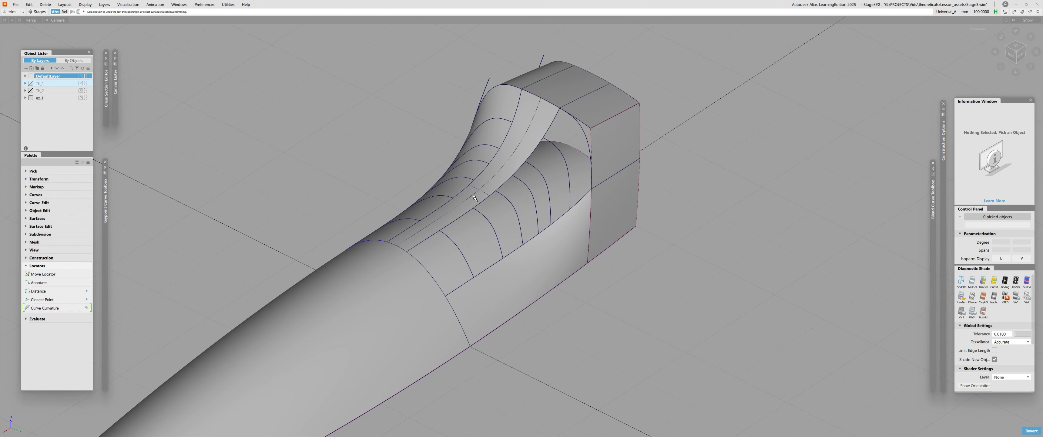
{"action": "left_click", "coordinate": [564, 86]}
{"action": "left_click_drag", "start_coordinate": [598, 207], "coordinate": [635, 212], "text": "alt+shift"}
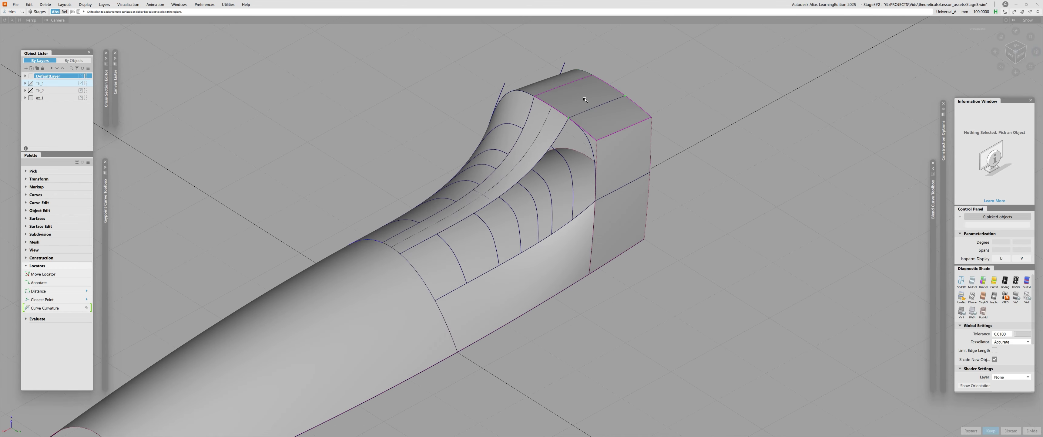
{"action": "key", "text": "Return"}
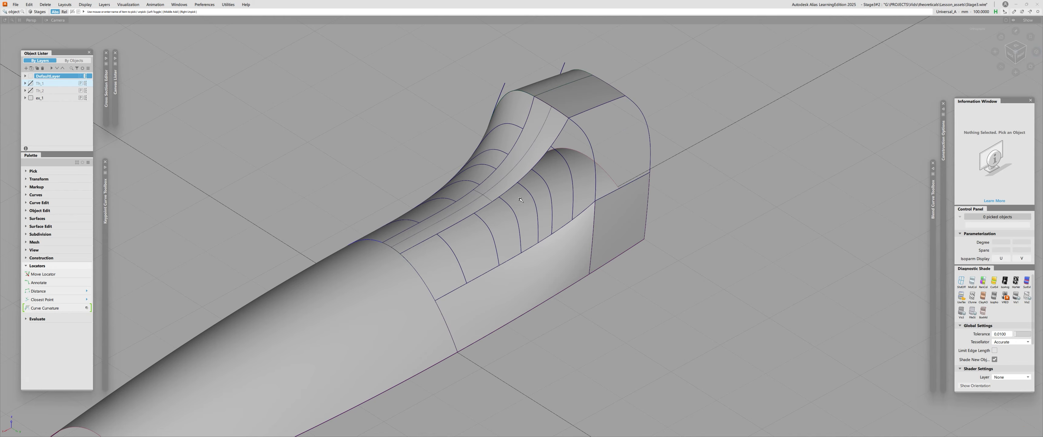
Examine the trimmed surfaces and mirrored blend patches around both sides of the model
{"action": "left_click_drag", "start_coordinate": [462, 236], "coordinate": [615, 305], "text": "alt+shift"}
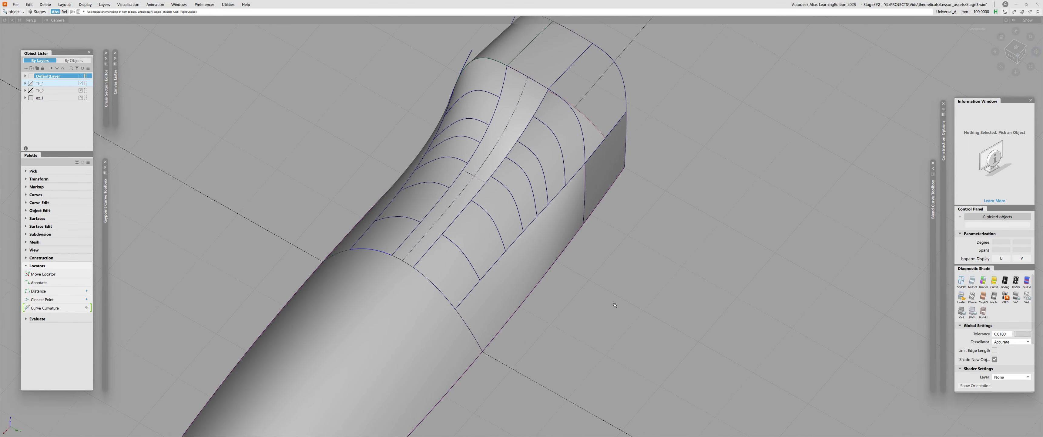
{"action": "left_click", "coordinate": [584, 278], "text": "ctrl+shift"}
{"action": "left_click_drag", "start_coordinate": [578, 280], "coordinate": [353, 211], "text": "alt+shift"}
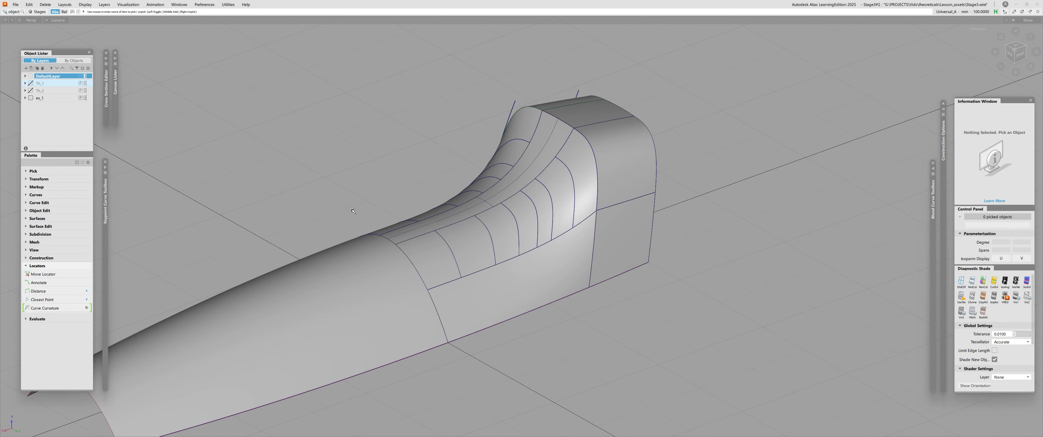
{"action": "right_click_drag", "start_coordinate": [598, 188], "coordinate": [569, 211], "text": "alt+shift"}
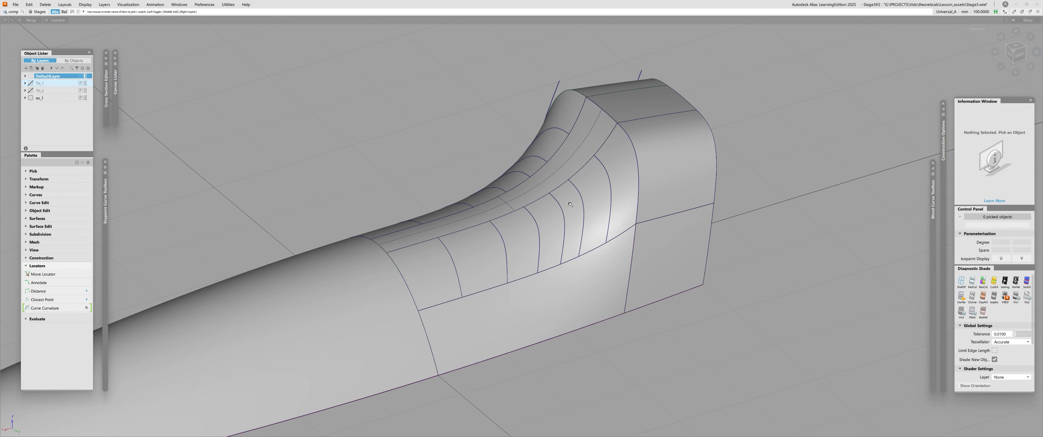
{"action": "left_click_drag", "start_coordinate": [570, 204], "coordinate": [490, 219]}
{"action": "left_click_drag", "start_coordinate": [456, 255], "coordinate": [436, 271]}
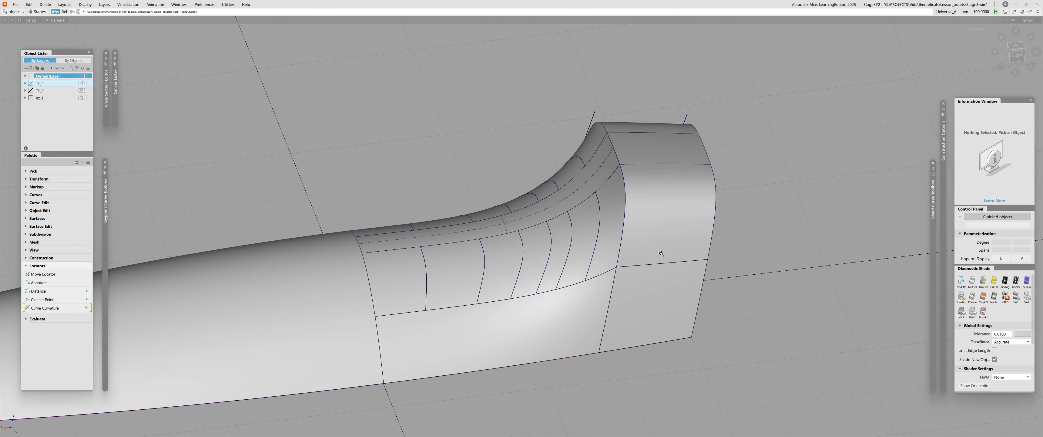
{"action": "left_click_drag", "start_coordinate": [506, 275], "coordinate": [547, 282], "text": "alt+shift"}
{"action": "left_click_drag", "start_coordinate": [506, 275], "coordinate": [482, 273], "text": "ctrl+shift"}
{"action": "left_click", "coordinate": [437, 262]}
{"action": "left_click", "coordinate": [483, 247]}
{"action": "left_click", "coordinate": [520, 228]}
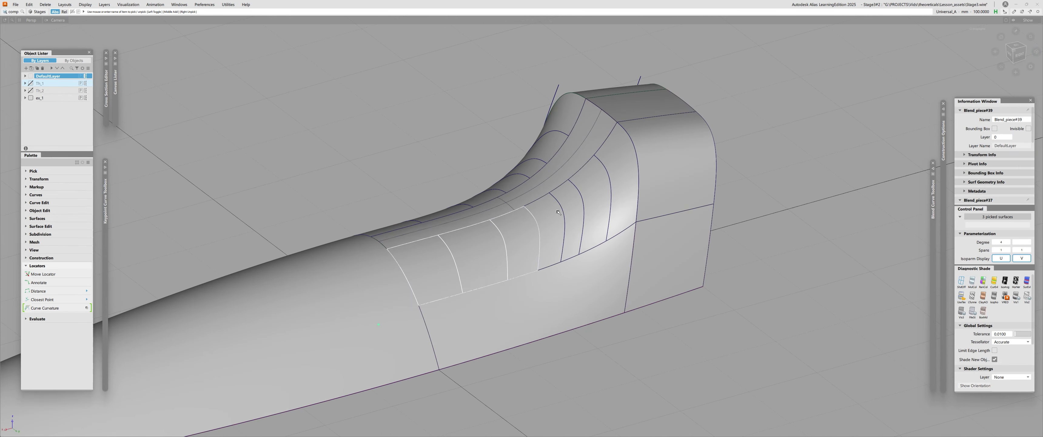
{"action": "left_click_drag", "start_coordinate": [582, 194], "coordinate": [590, 383], "text": "alt+shift"}
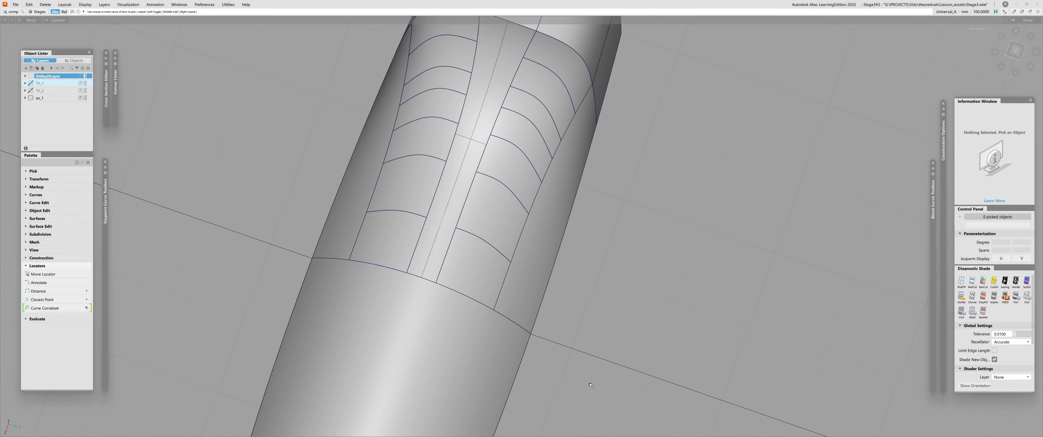
{"action": "left_click_drag", "start_coordinate": [476, 343], "coordinate": [479, 180], "text": "alt+shift"}
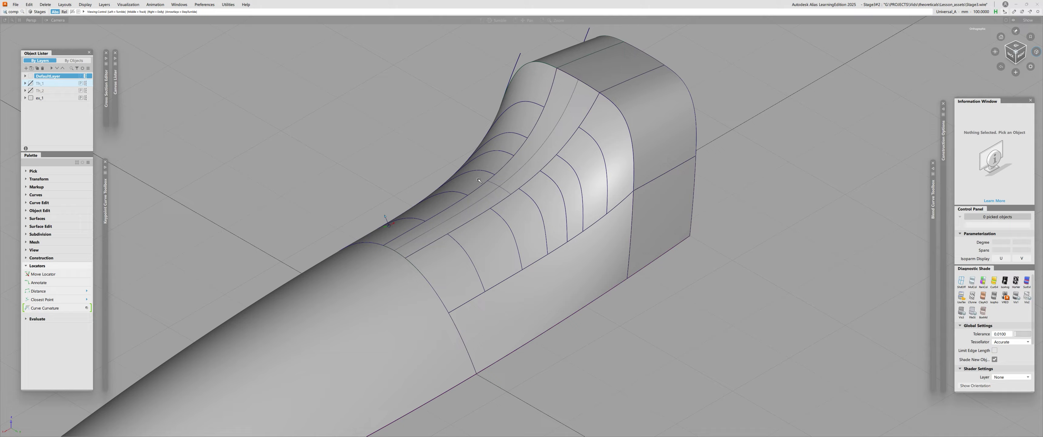
{"action": "left_click_drag", "start_coordinate": [344, 302], "coordinate": [299, 231], "text": "alt+shift"}
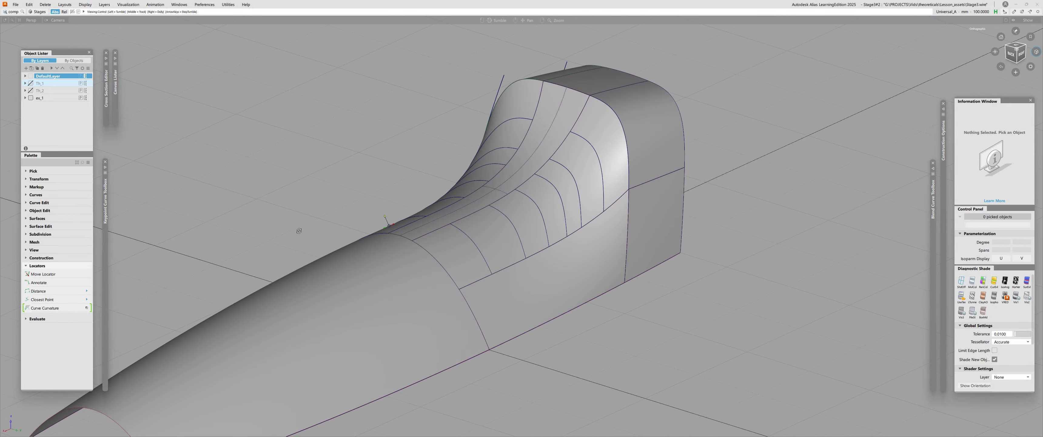
Hide the model's curve display and apply zebra-stripe diagnostic shading to evaluate reflections across the blend surfaces
{"action": "key", "text": "alt+m"}
{"action": "left_click_drag", "start_coordinate": [527, 208], "coordinate": [775, 220], "text": "alt+shift"}
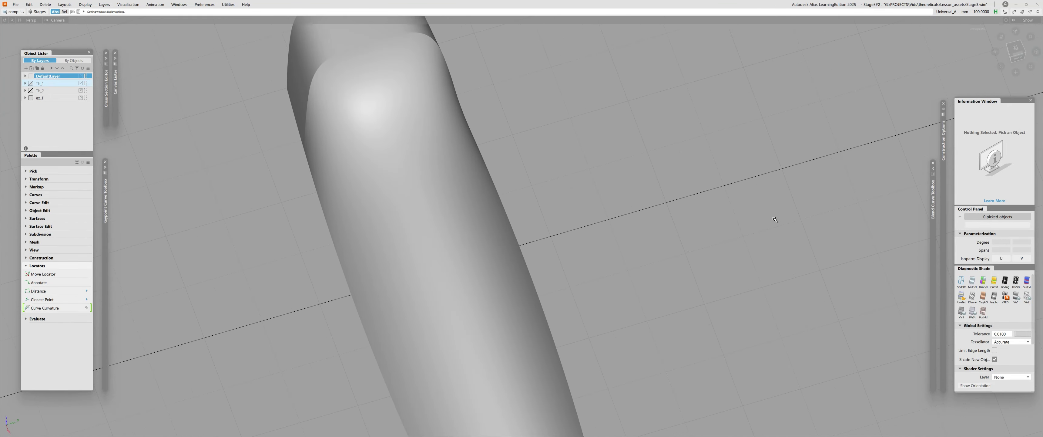
{"action": "left_click", "coordinate": [1015, 279]}
{"action": "left_click_drag", "start_coordinate": [485, 242], "coordinate": [409, 241], "text": "alt+shift"}
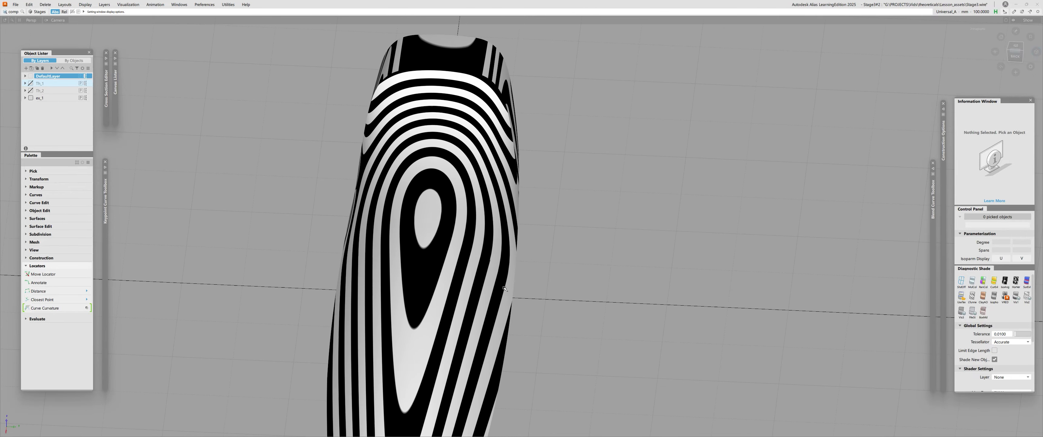
Examine the zebra reflections across the blend from different angles and turn off the diagnostic shading
{"action": "left_click_drag", "start_coordinate": [505, 288], "coordinate": [385, 292], "text": "alt+shift"}
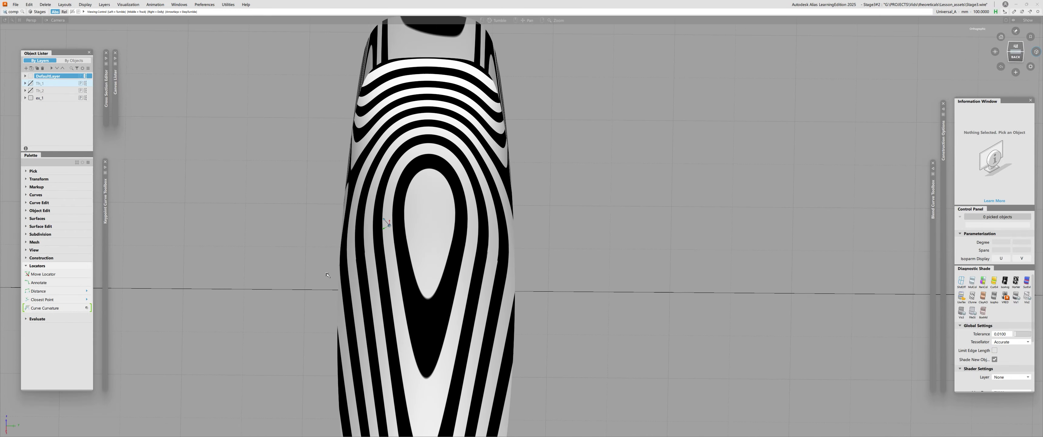
{"action": "left_click_drag", "start_coordinate": [328, 274], "coordinate": [447, 281], "text": "alt+shift"}
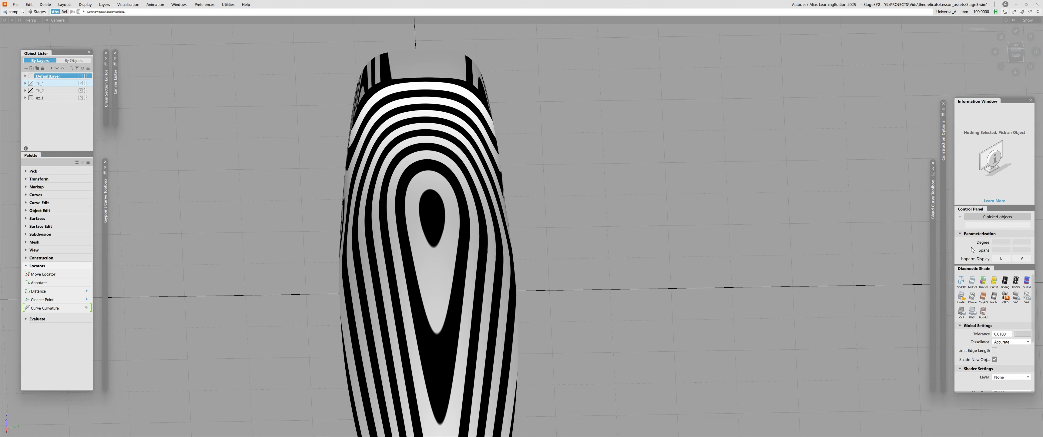
{"action": "left_click", "coordinate": [961, 281]}
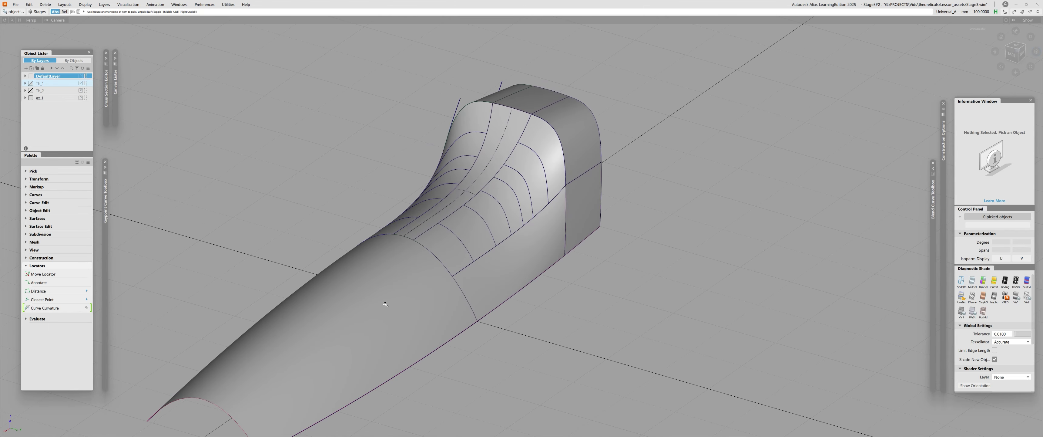
Project the lower edges of the central blend and adjoining patches onto the main body surface as curves-on-surface along the normal
{"action": "right_click_drag", "start_coordinate": [388, 301], "coordinate": [421, 289], "text": "alt+shift"}
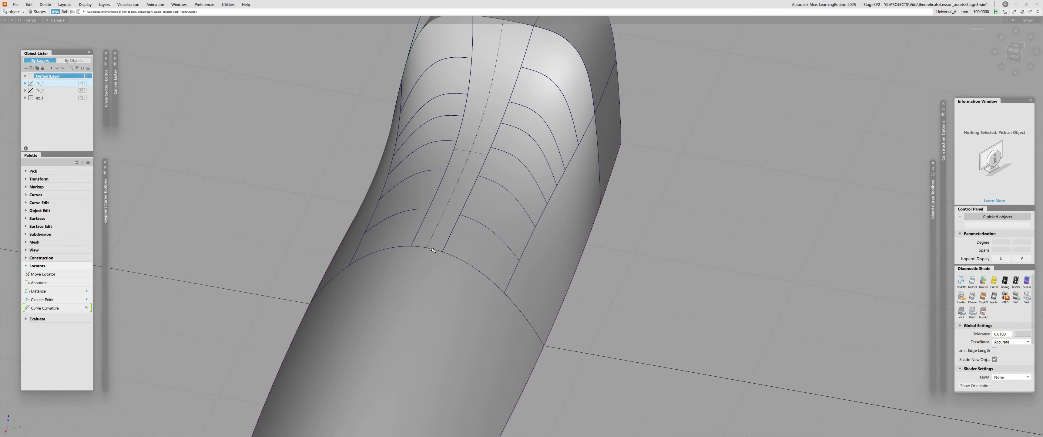
{"action": "left_click", "coordinate": [430, 260]}
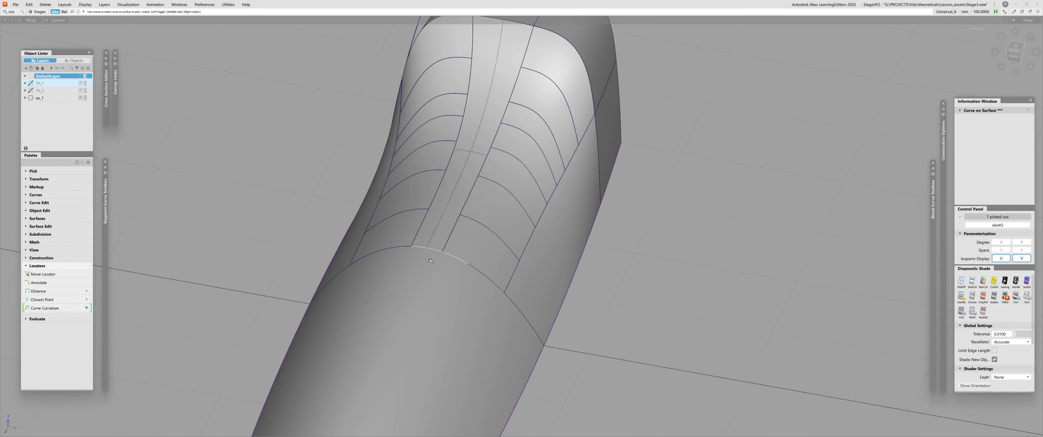
{"action": "left_click", "coordinate": [430, 260]}
{"action": "left_click", "coordinate": [430, 260]}
{"action": "left_click", "coordinate": [433, 263]}
{"action": "key", "text": "p"}
{"action": "left_click", "coordinate": [434, 264]}
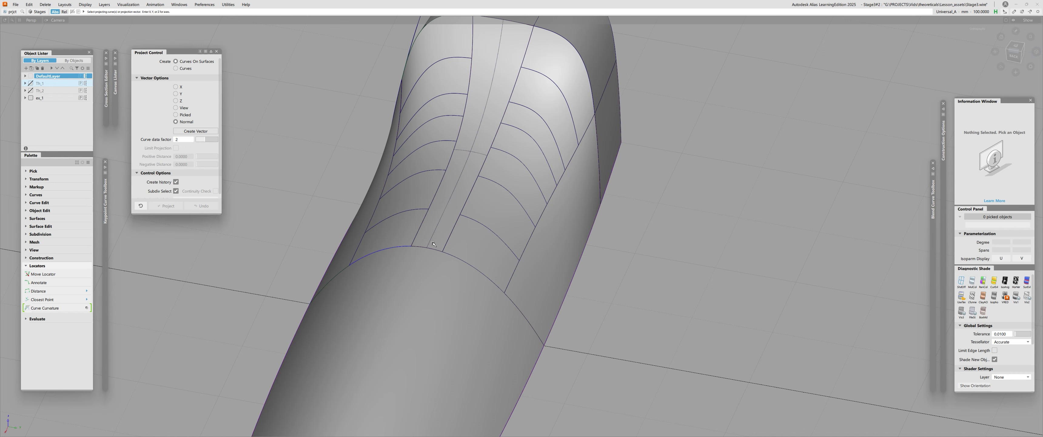
{"action": "left_click", "coordinate": [439, 252]}
{"action": "left_click", "coordinate": [508, 297]}
{"action": "key", "text": "space"}
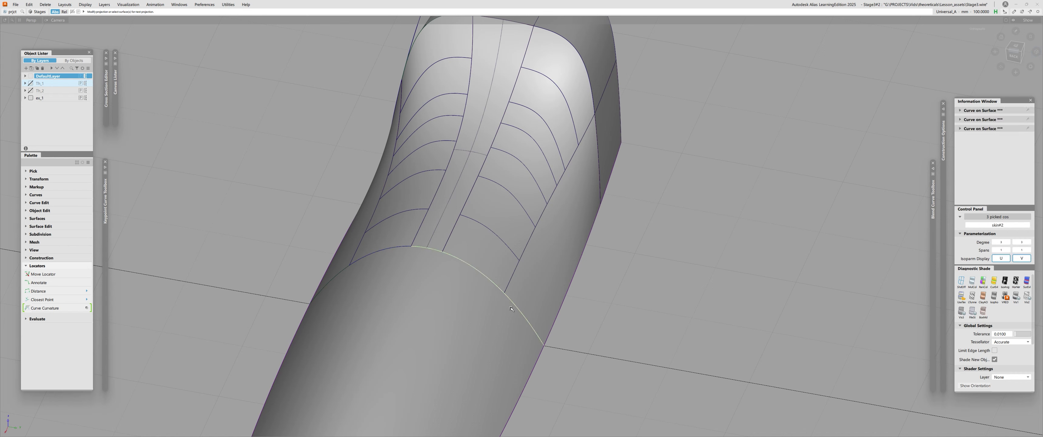
Check surface continuity along the boundary between the body and side patches, and trim the main body surface to its projected curves
{"action": "key", "text": "ctrl+shift+c"}
{"action": "left_click", "coordinate": [508, 297]}
{"action": "left_click", "coordinate": [490, 281]}
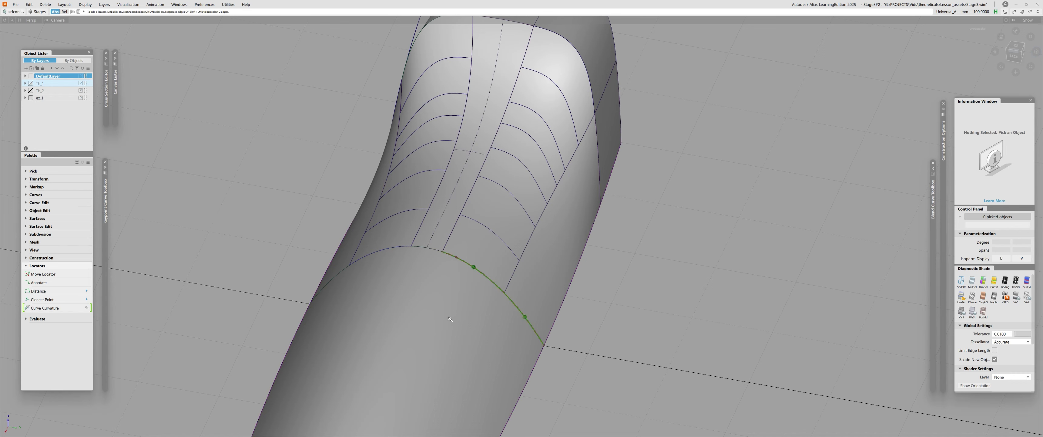
{"action": "key", "text": "t"}
{"action": "left_click", "coordinate": [425, 327]}
{"action": "key", "text": "space"}
Reapply zebra-stripe diagnostic shading with the curve display hidden and examine the reflections across the body and blend
{"action": "left_click_drag", "start_coordinate": [472, 298], "coordinate": [425, 304], "text": "alt+shift"}
{"action": "left_click", "coordinate": [1015, 281]}
{"action": "left_click_drag", "start_coordinate": [508, 311], "coordinate": [453, 268], "text": "alt+shift"}
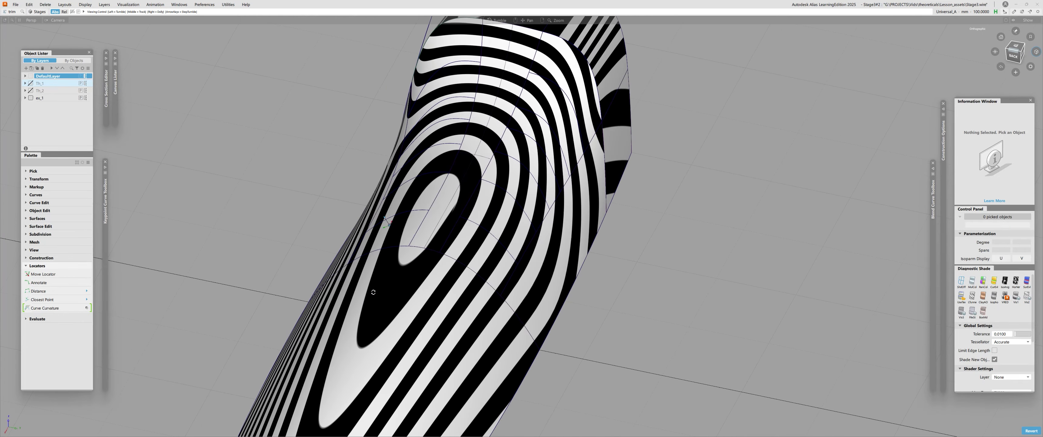
{"action": "key", "text": "ctrl+m"}
{"action": "right_click_drag", "start_coordinate": [454, 268], "coordinate": [421, 243], "text": "alt+shift"}
{"action": "mouse_move", "coordinate": [421, 243]}
{"action": "left_mouse_down", "text": "alt+shift"}
{"action": "mouse_move", "coordinate": [432, 228]}
{"action": "mouse_move", "coordinate": [528, 351]}
{"action": "mouse_move", "coordinate": [476, 348]}
{"action": "left_mouse_up", "text": "alt+shift"}
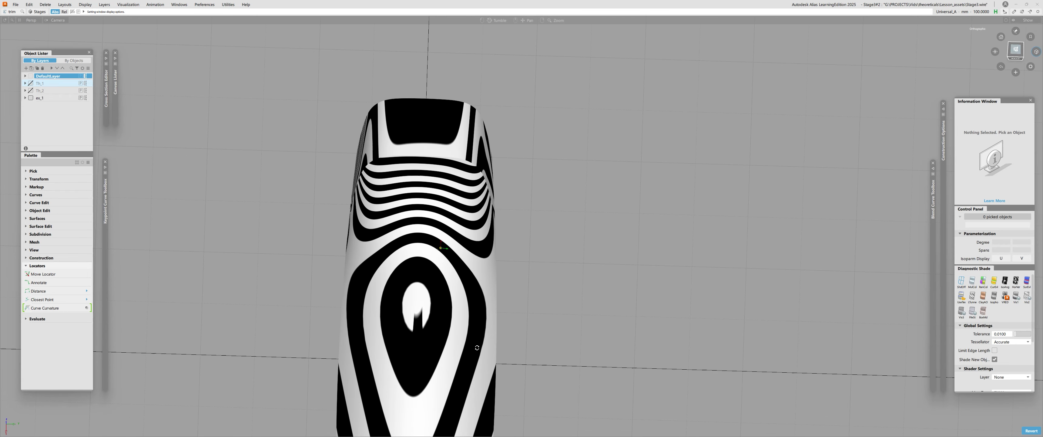
Switch the diagnostic shading from zebra stripes to plain multi-colour shading and inspect the finished form from the side
{"action": "left_click", "coordinate": [972, 281]}
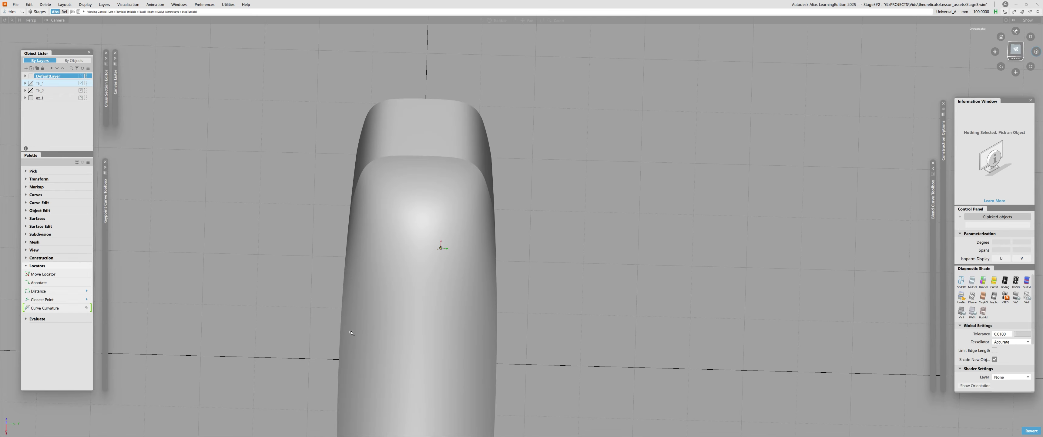
{"action": "mouse_move", "coordinate": [526, 304]}
{"action": "left_mouse_down", "text": "alt+shift"}
{"action": "mouse_move", "coordinate": [639, 206]}
{"action": "mouse_move", "coordinate": [692, 196]}
{"action": "left_mouse_up", "text": "alt+shift"}
{"action": "mouse_move", "coordinate": [355, 232]}
{"action": "left_mouse_down", "text": "alt+shift"}
{"action": "mouse_move", "coordinate": [347, 263]}
{"action": "mouse_move", "coordinate": [199, 248]}
{"action": "mouse_move", "coordinate": [254, 257]}
{"action": "left_mouse_up", "text": "alt+shift"}
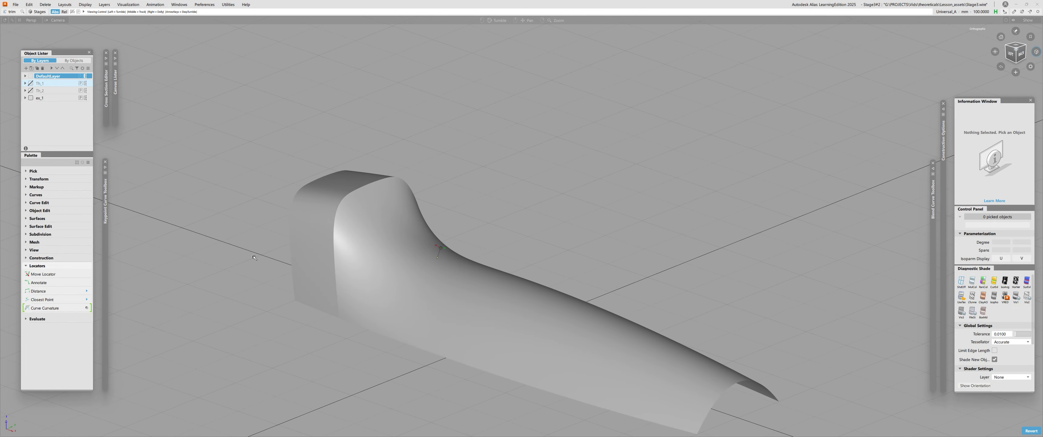